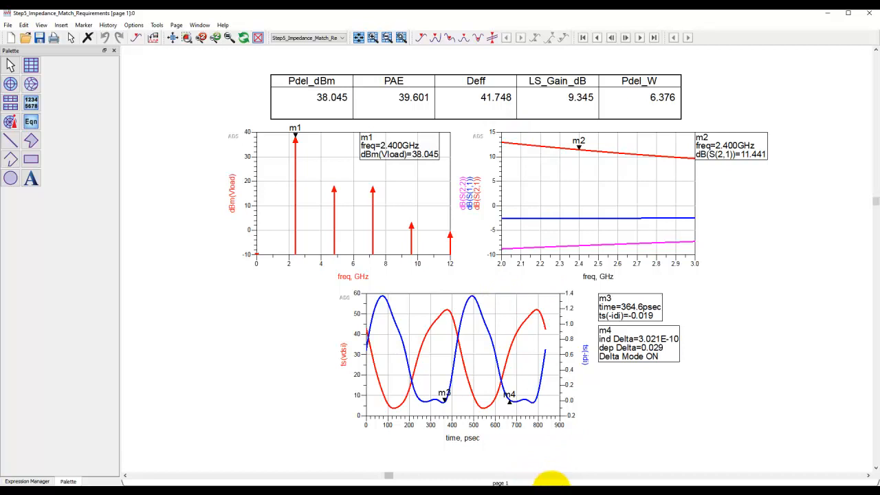
- Open the schematic of the Step5_Impedance_Match_Requirements cell from the main project window
left_click(554, 481)
double_click(93, 153)
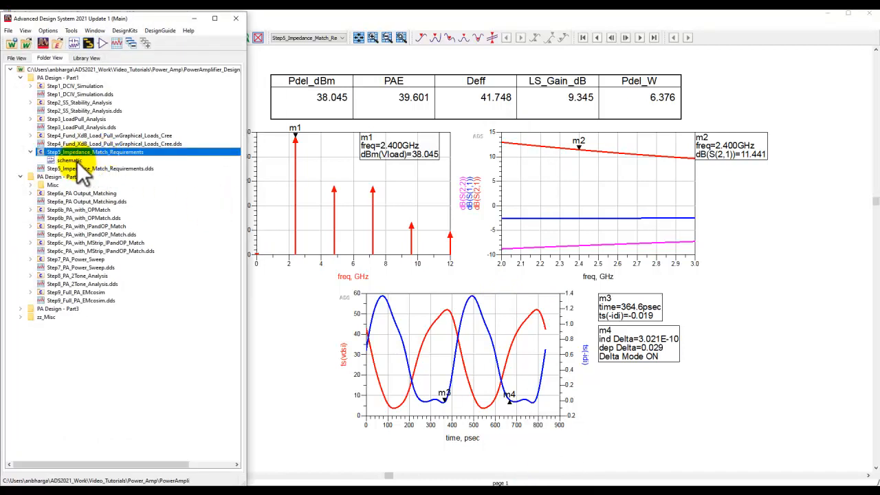
double_click(70, 161)
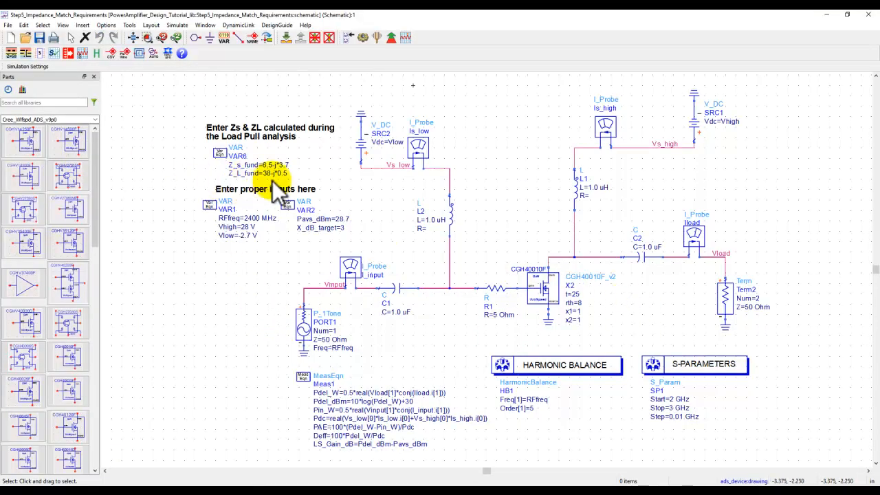
- Set Z_L_fund in VAR6 to 28+j*0.5 and save the schematic
scroll(273, 181, "up", 4)
scroll(473, 246, "up", 1)
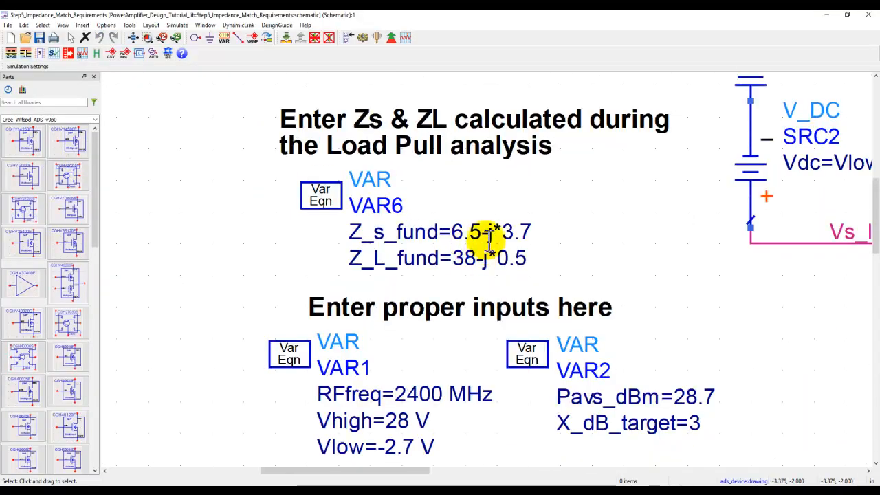
left_click(462, 262)
left_click_drag(463, 263, 460, 266)
type("2")
double_click(483, 266)
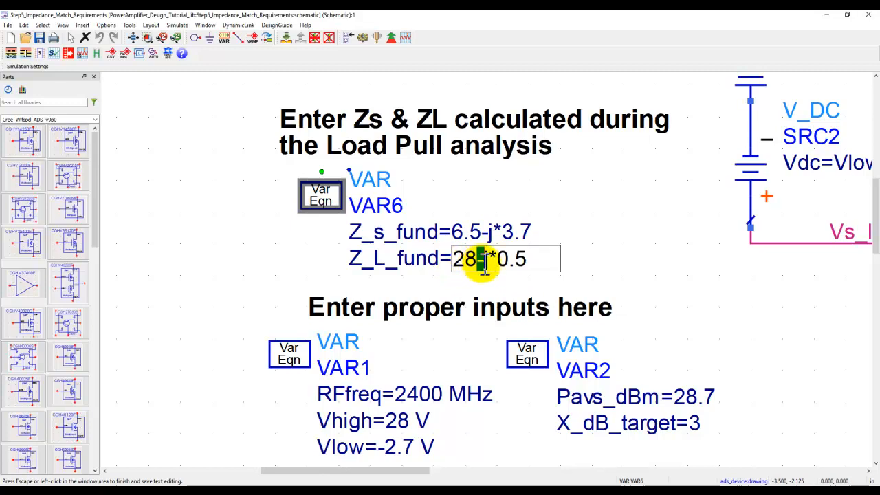
type("+")
left_click(612, 248)
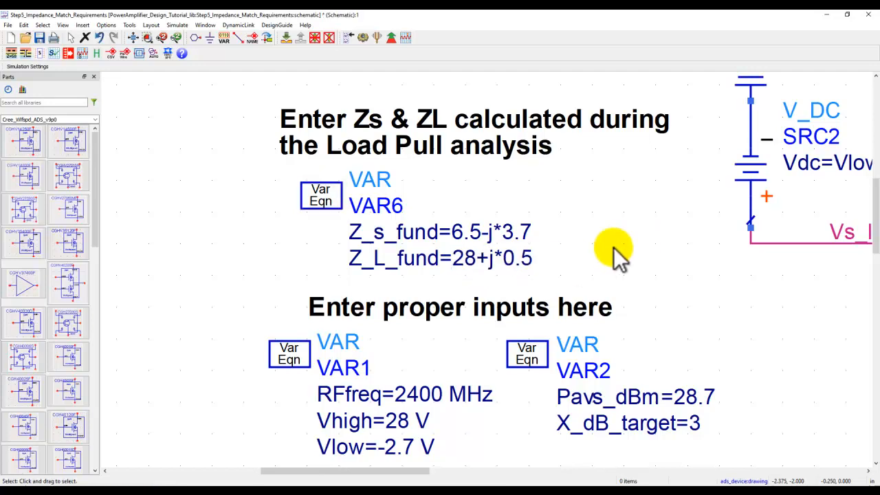
left_click(39, 35)
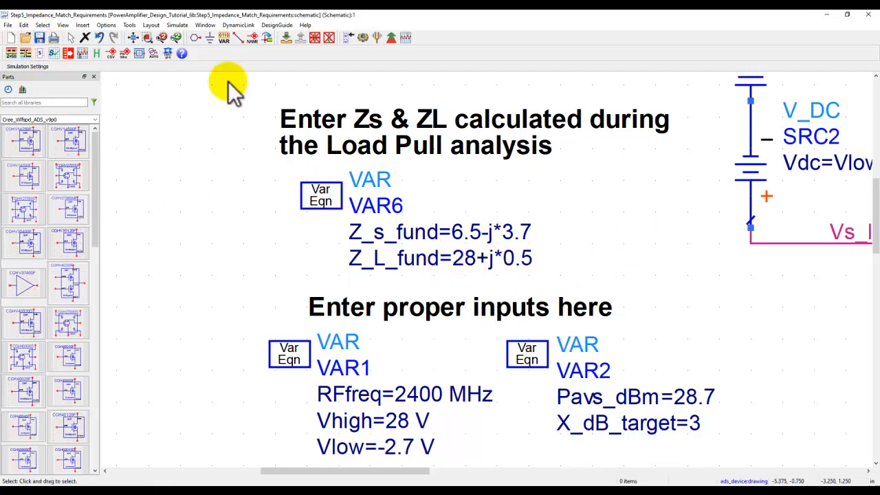
left_click(132, 36)
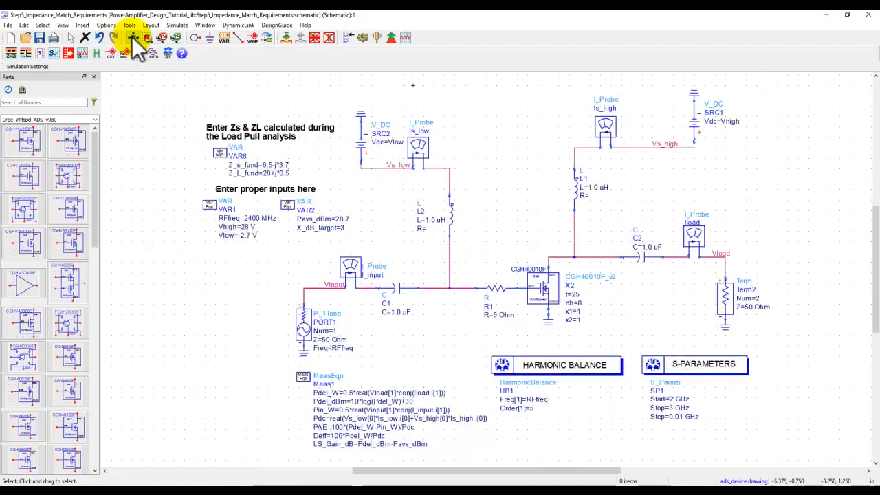
- Open the schematic of the Step6a_PA Output_Matching cell in the PA Design - Part2 folder, collapsing the PA Design - Part1 folder
left_click(546, 485)
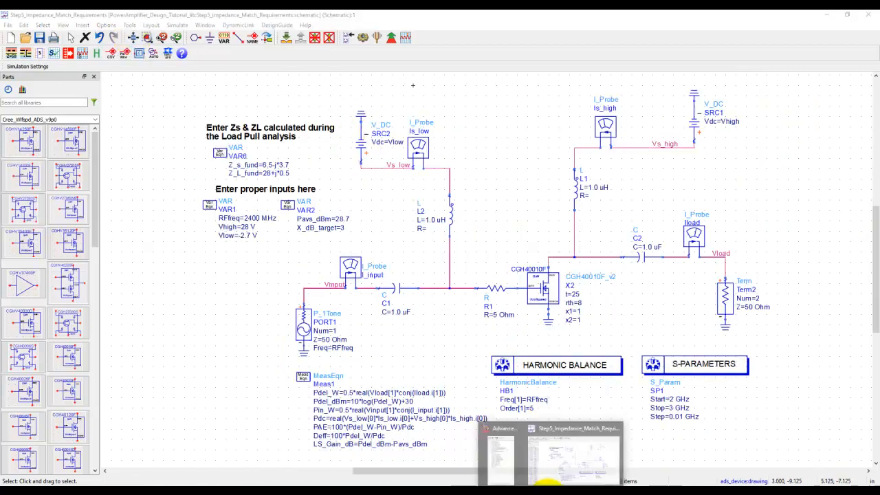
left_click(503, 475)
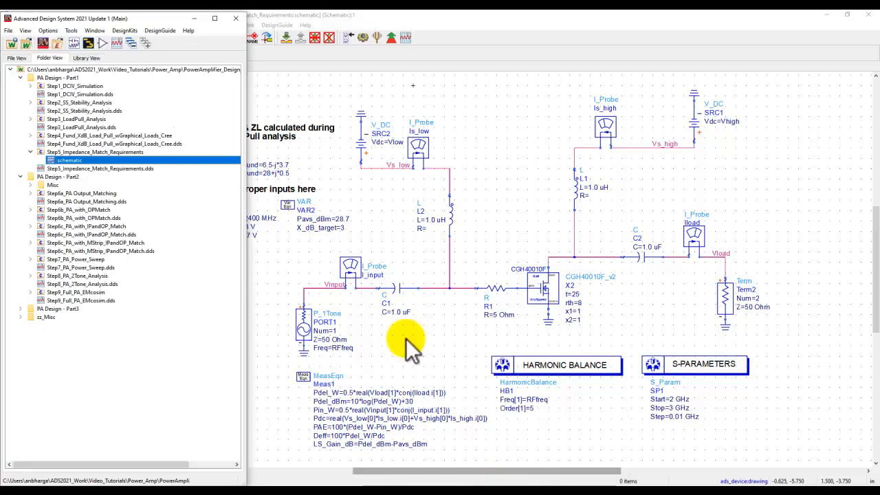
left_click(21, 77)
left_click(51, 85)
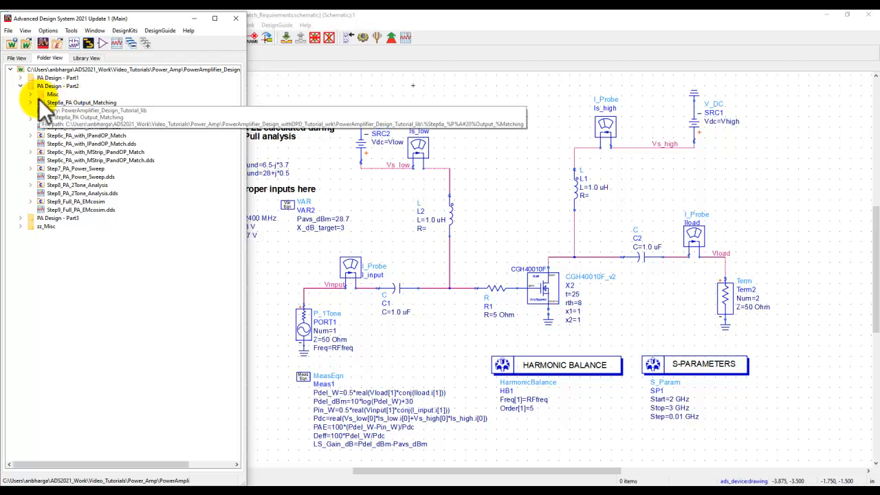
left_click(31, 103)
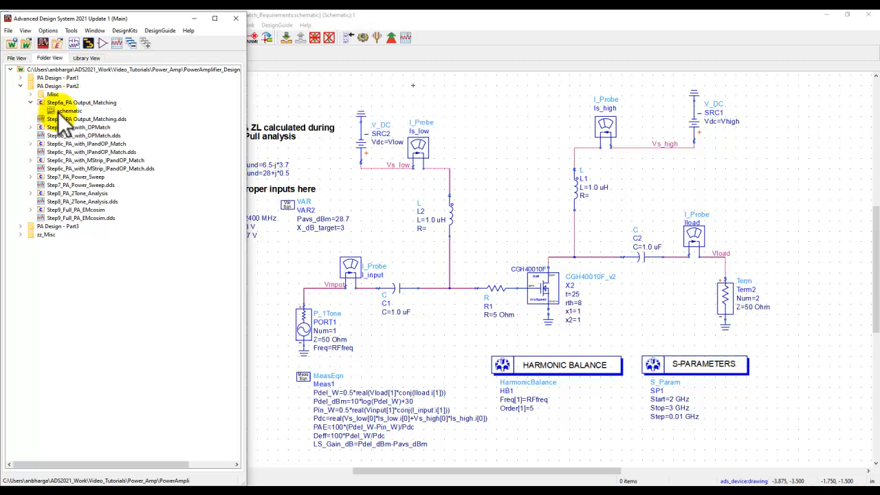
double_click(58, 112)
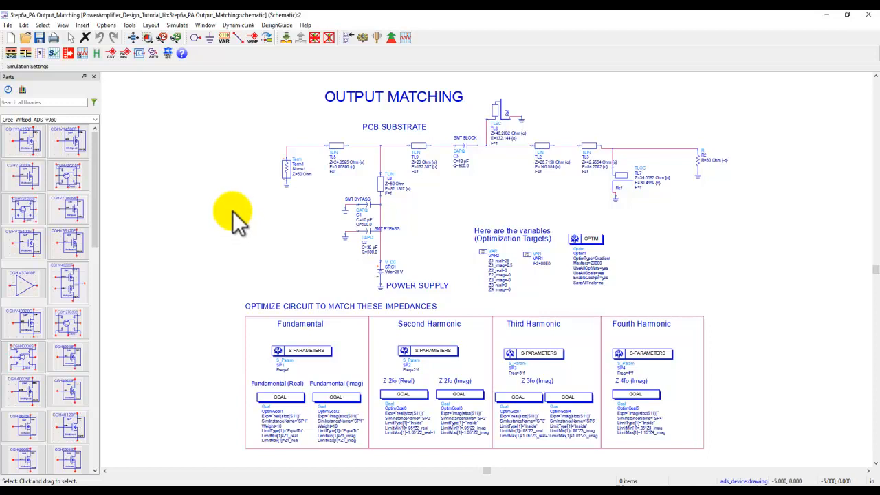
left_click(130, 26)
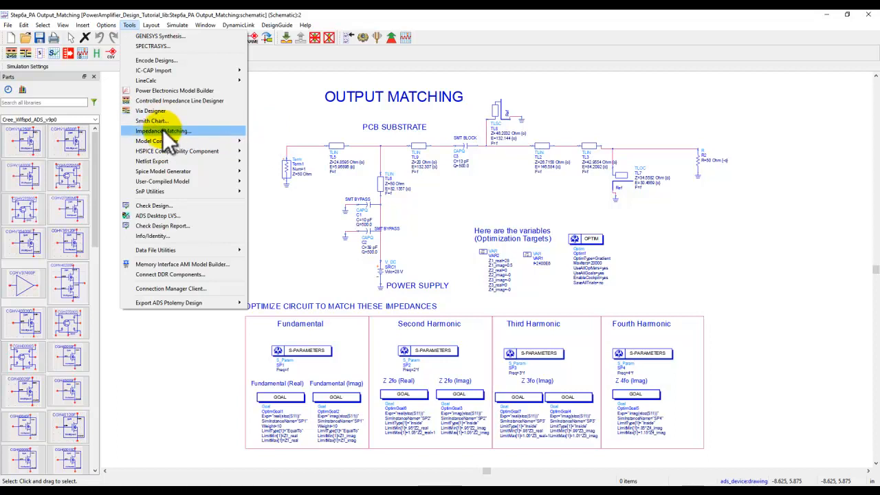
left_click(288, 122)
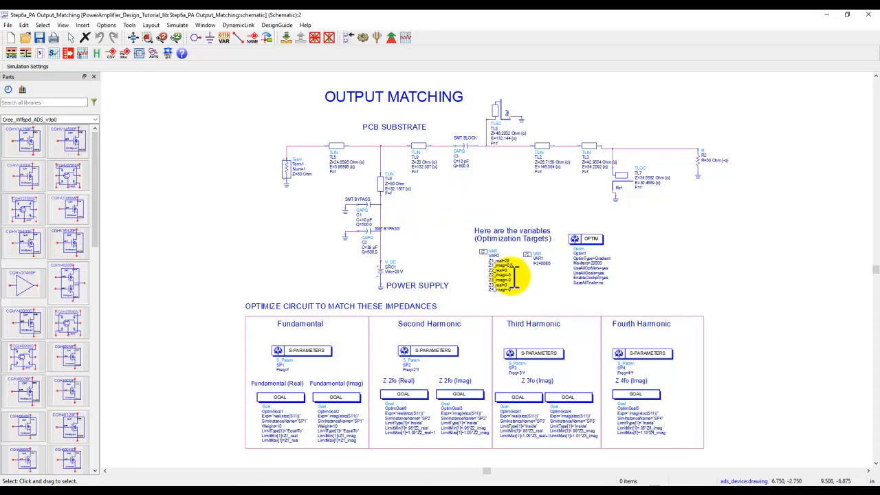
- Examine the optimization target variables in VAR2 and the output matching circuit, including transmission line TL6
scroll(510, 275, "up", 5)
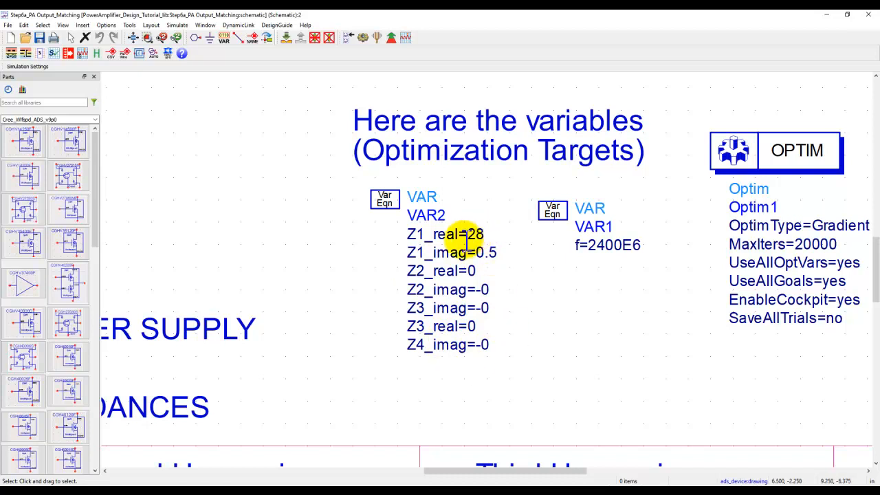
left_click(135, 37)
left_click(148, 35)
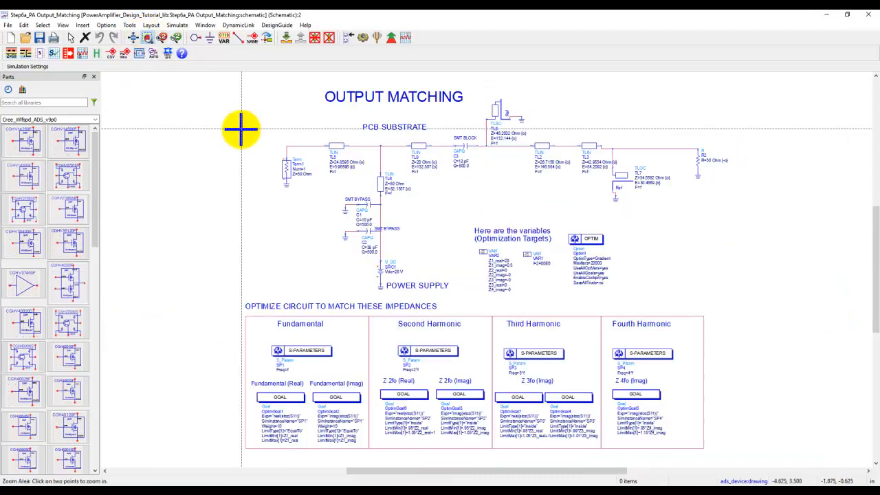
left_click(274, 88)
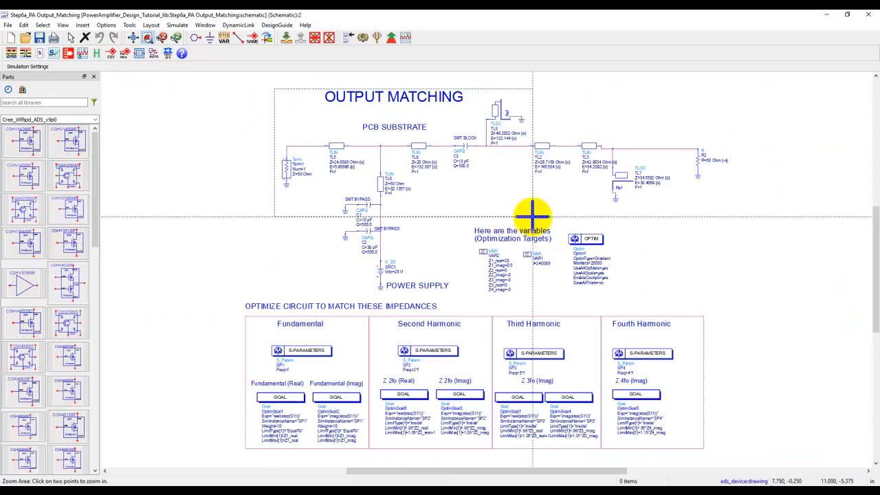
left_click(710, 300)
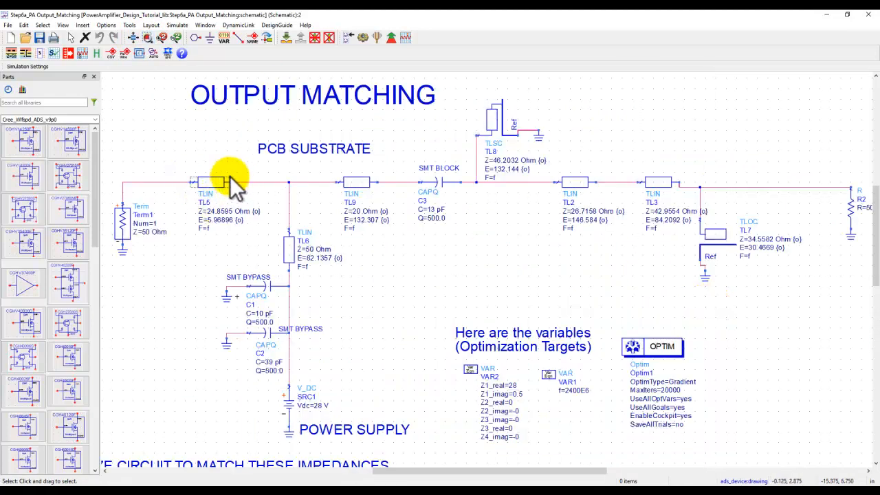
left_click(288, 251)
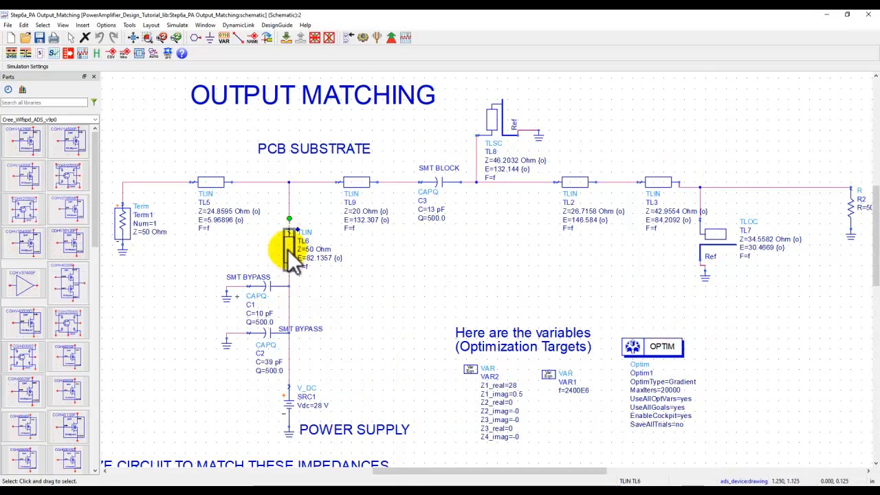
left_click(327, 286)
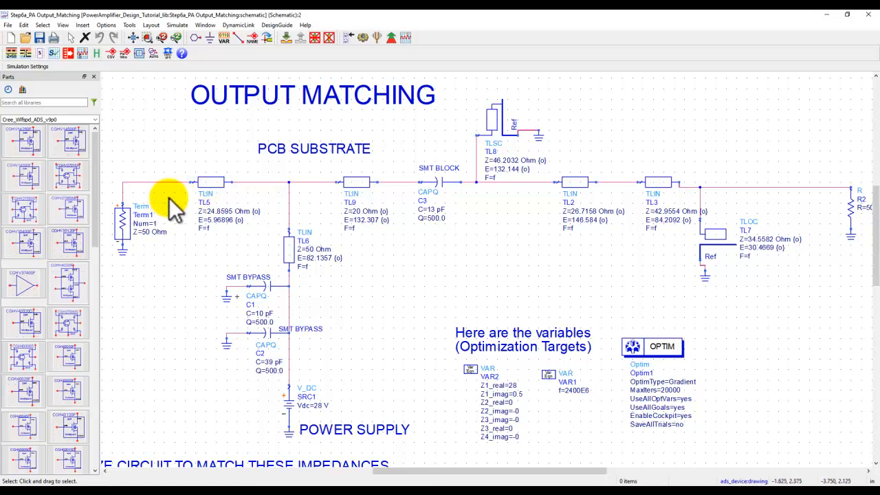
- Set the optimization range of TL5's impedance Z to 20 Ohm to 90 Ohm
scroll(321, 266, "up", 2)
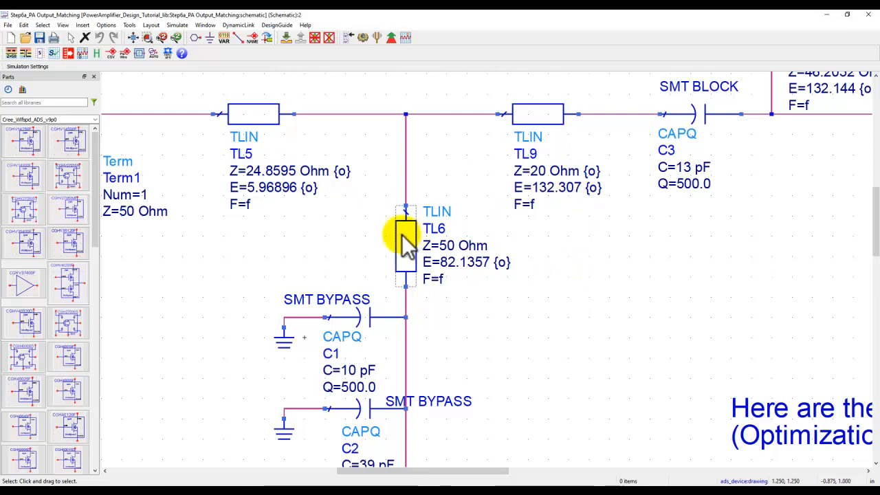
double_click(343, 170)
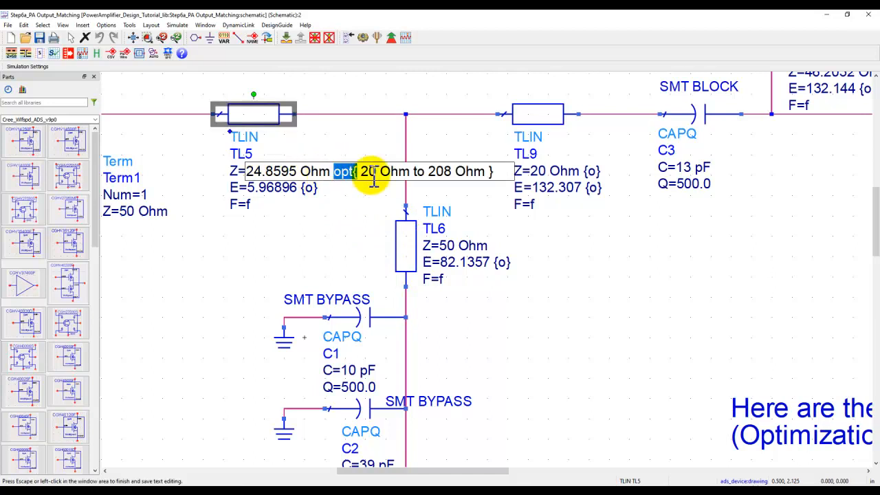
left_click(369, 171)
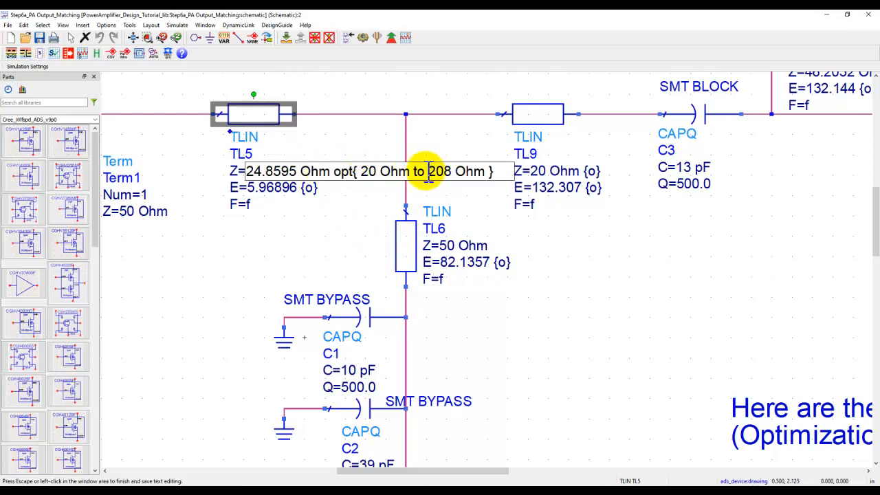
left_click_drag(428, 172, 453, 173)
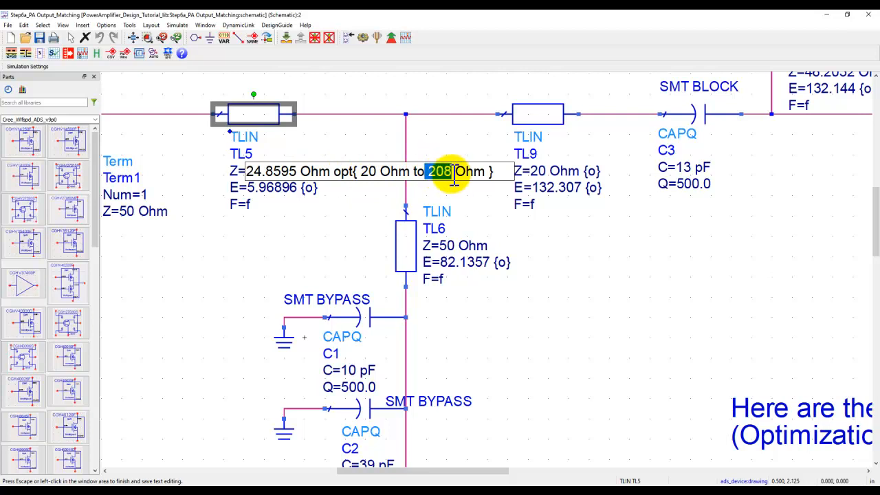
type("90")
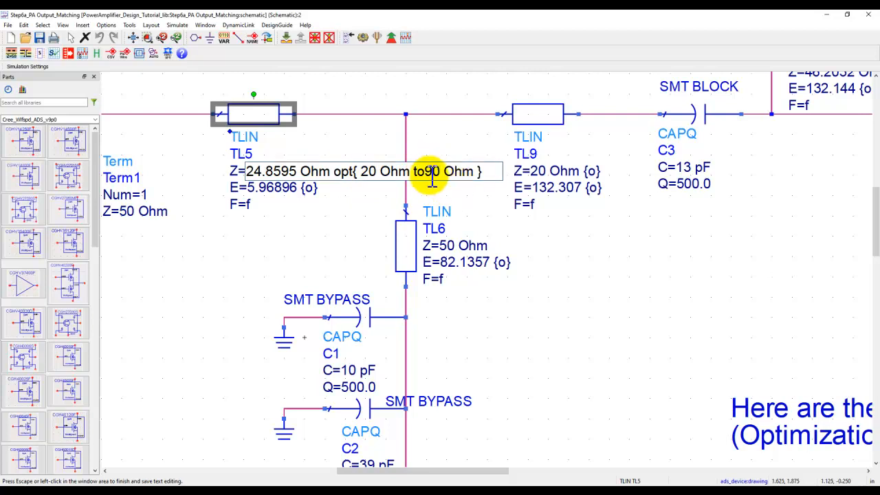
left_click(429, 174)
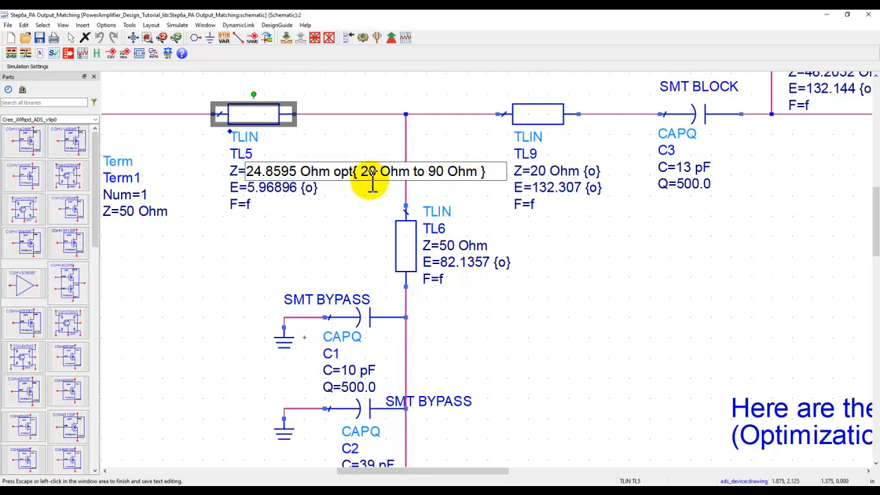
left_click(338, 219)
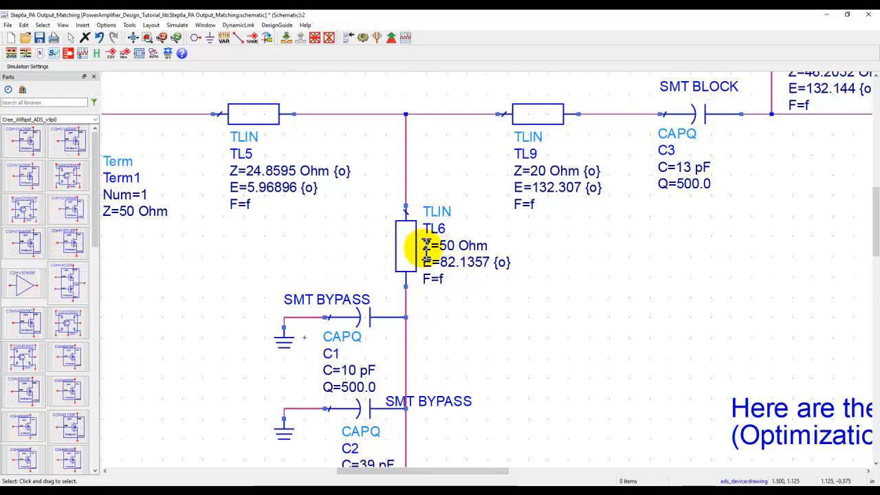
- Check the optimization range of TL5's electrical length and examine the shorted stub TL8 and open stub TL7
double_click(281, 187)
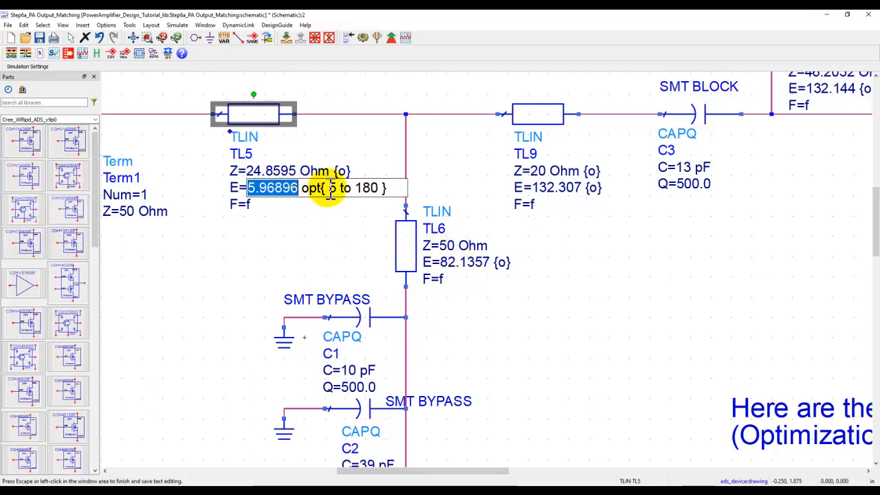
left_click(340, 229)
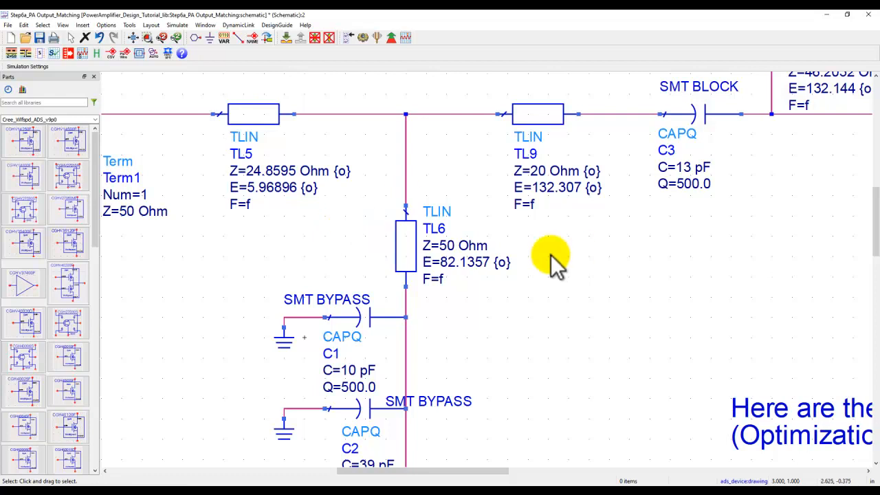
scroll(607, 235, "down", 1)
scroll(632, 261, "down", 2)
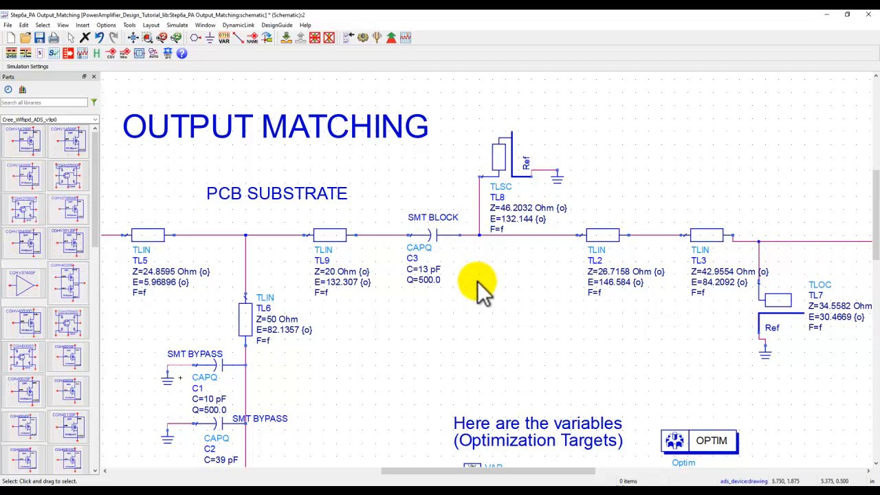
left_click_drag(520, 295, 389, 295)
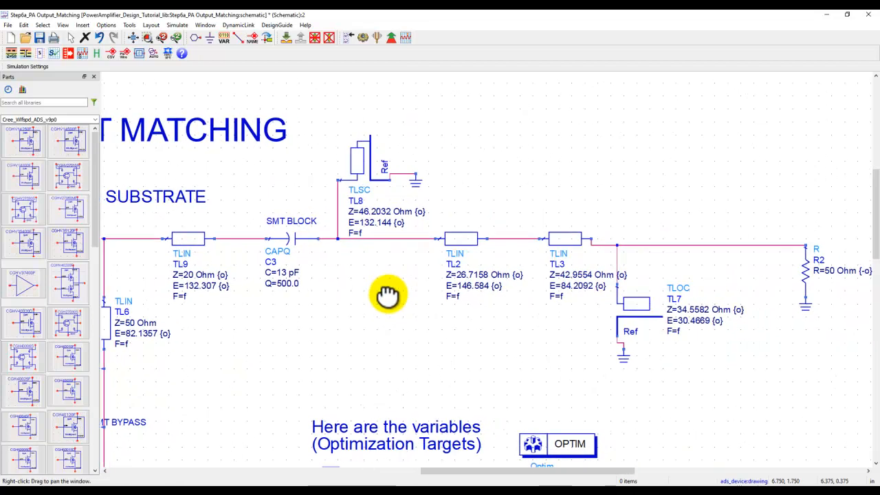
left_click(360, 171)
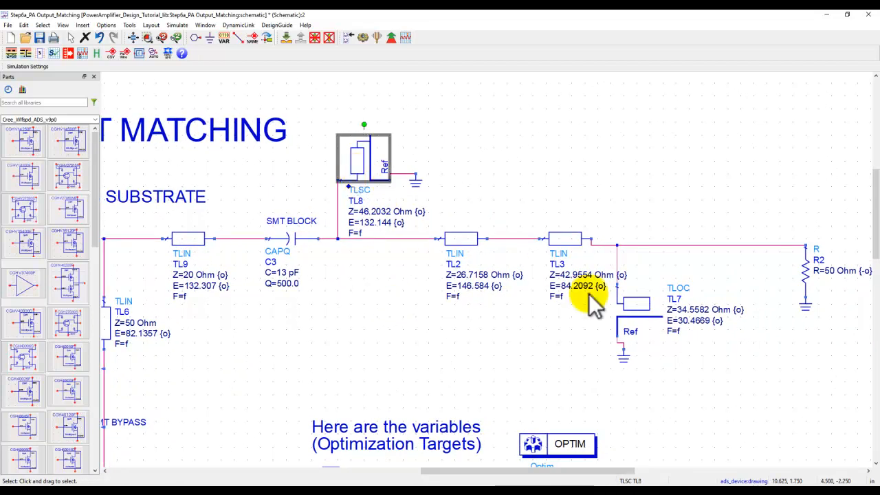
left_click(641, 315)
left_click(362, 165)
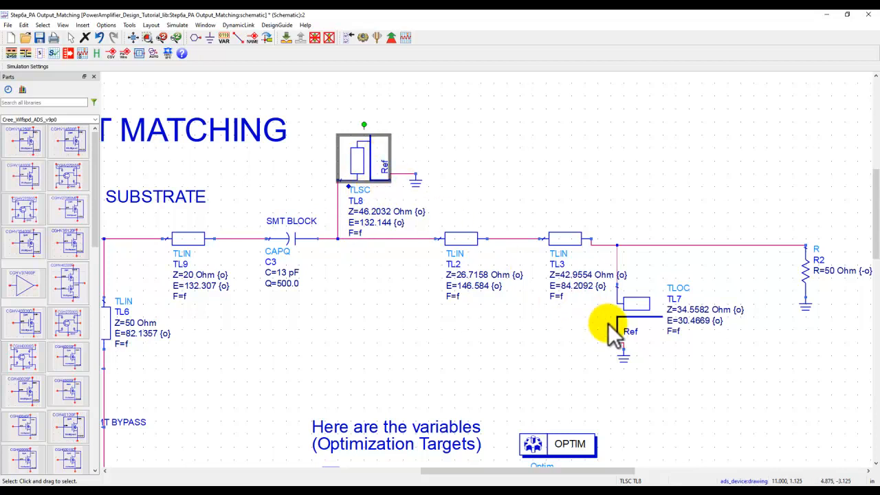
left_click(358, 296)
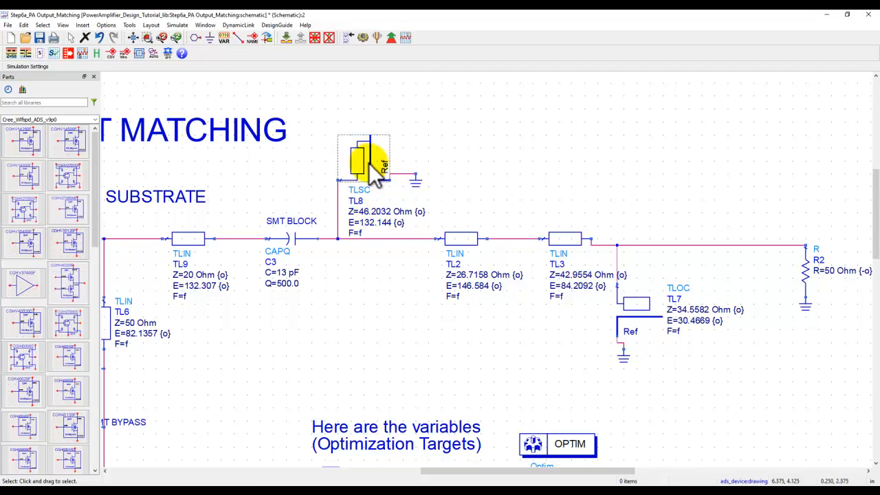
scroll(392, 254, "up", 2)
left_click_drag(473, 272, 430, 295)
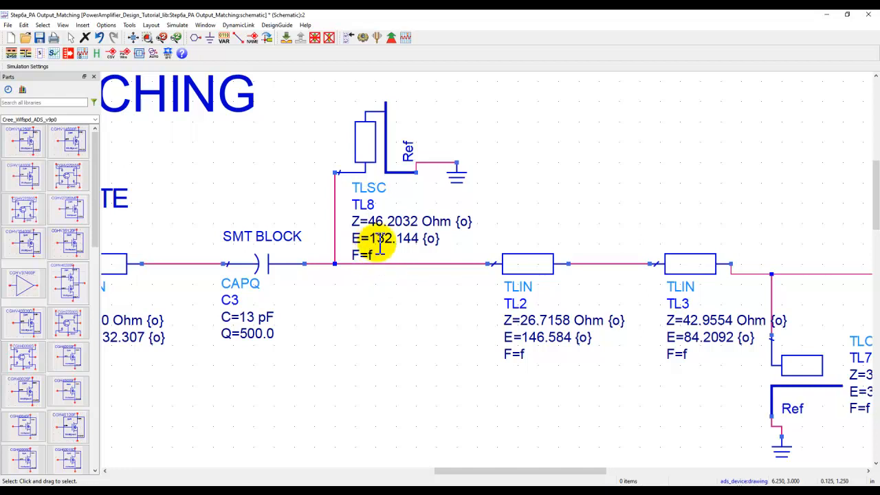
scroll(605, 309, "down", 1)
scroll(481, 288, "down", 1)
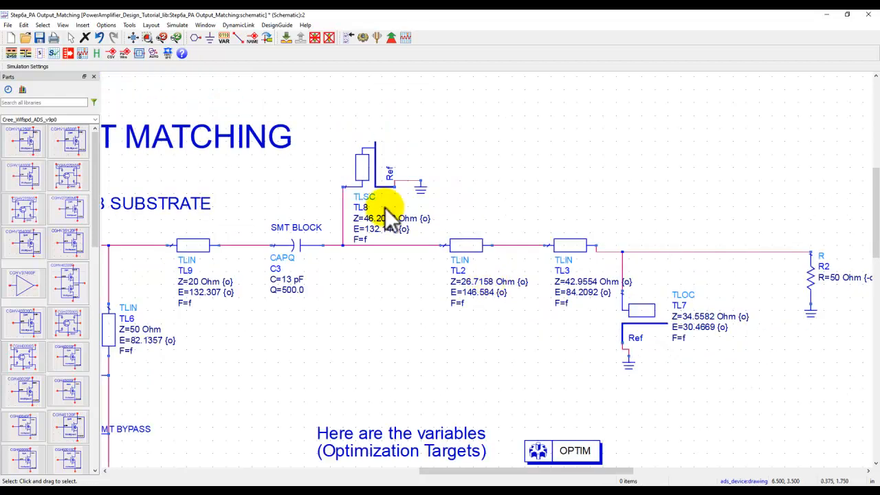
- Examine the optimization targets and the S-parameter goals for the fundamental through the fourth harmonic
left_click(146, 39)
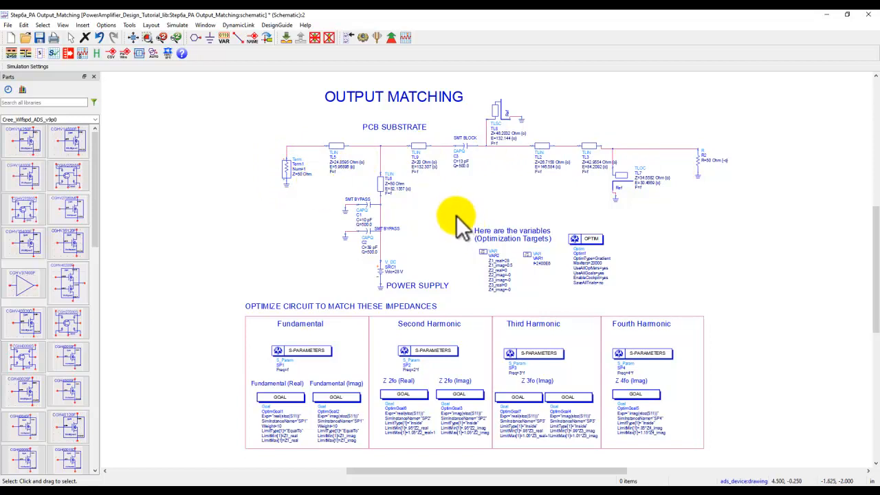
scroll(515, 271, "up", 3)
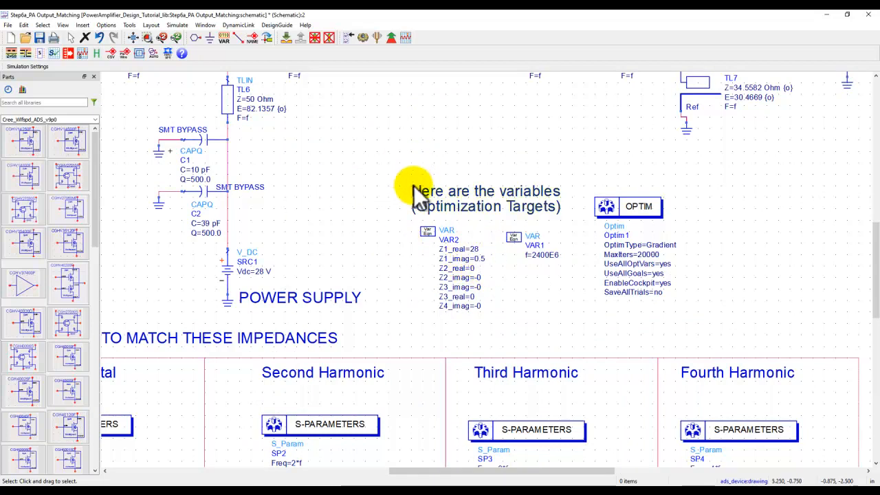
scroll(412, 183, "down", 1)
left_click_drag(495, 309, 506, 165)
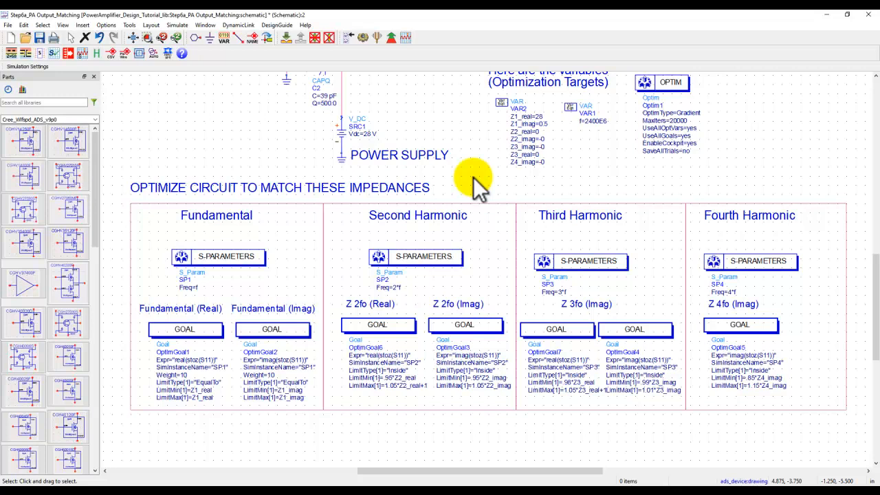
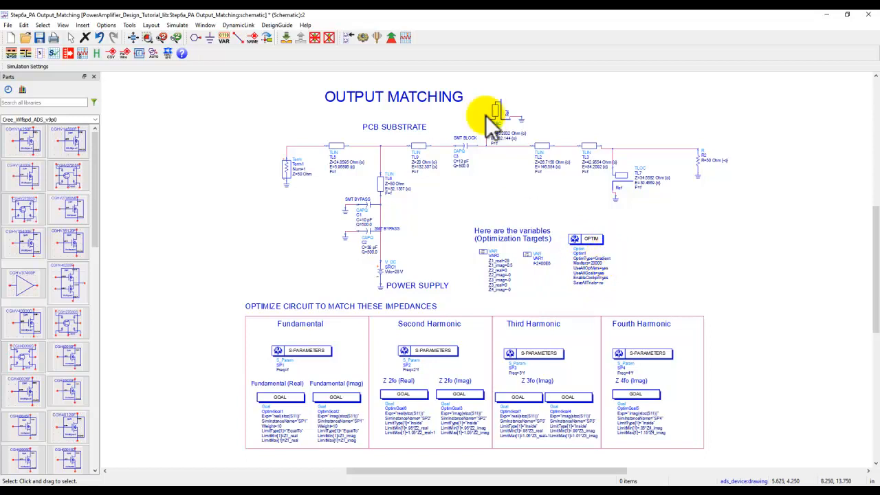
- Run the output matching optimization and compare the simulated S(1,1) points with the harmonic impedance targets on the Smith chart
left_click(389, 38)
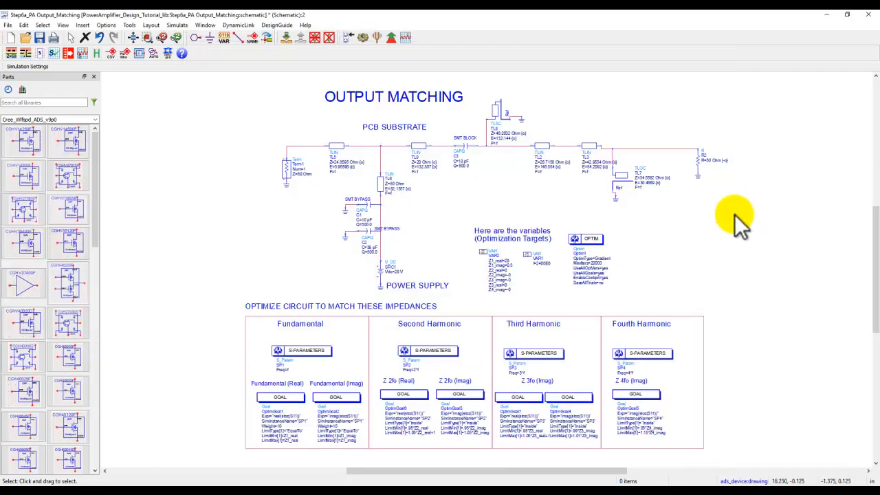
mouse_move(608, 484)
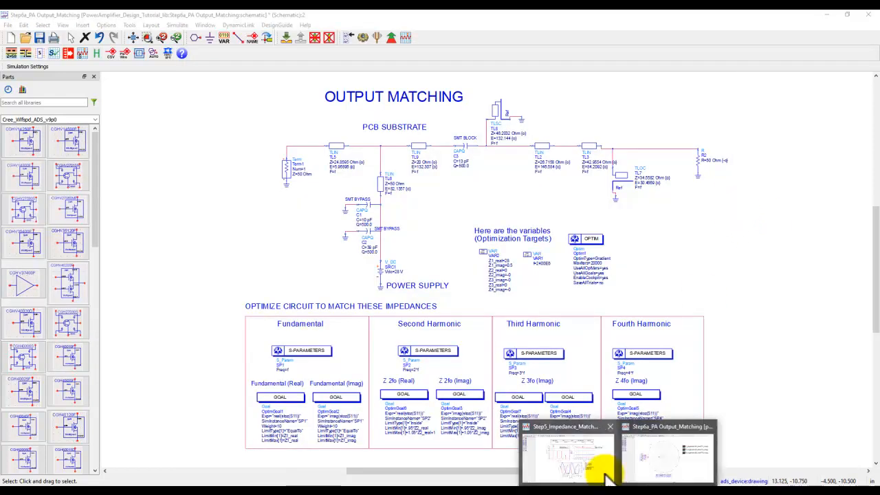
left_click(641, 457)
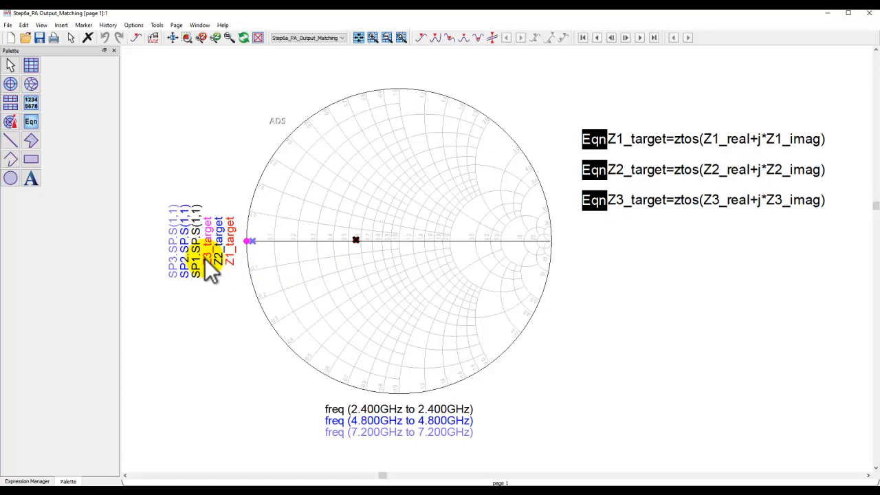
scroll(345, 241, "up", 2)
scroll(375, 251, "up", 1)
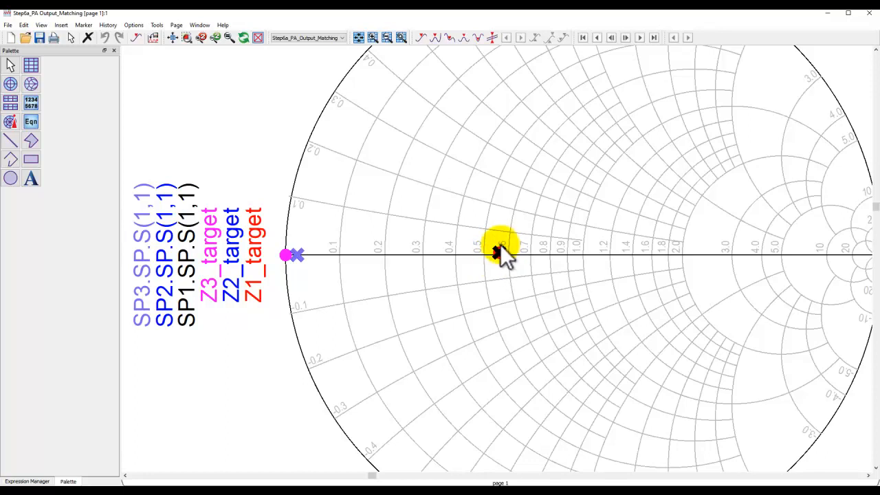
left_click(296, 254)
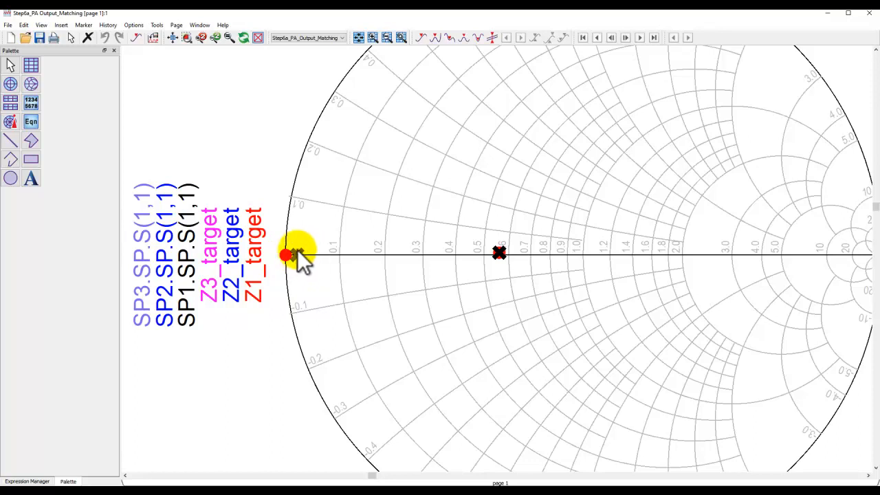
left_click(187, 39)
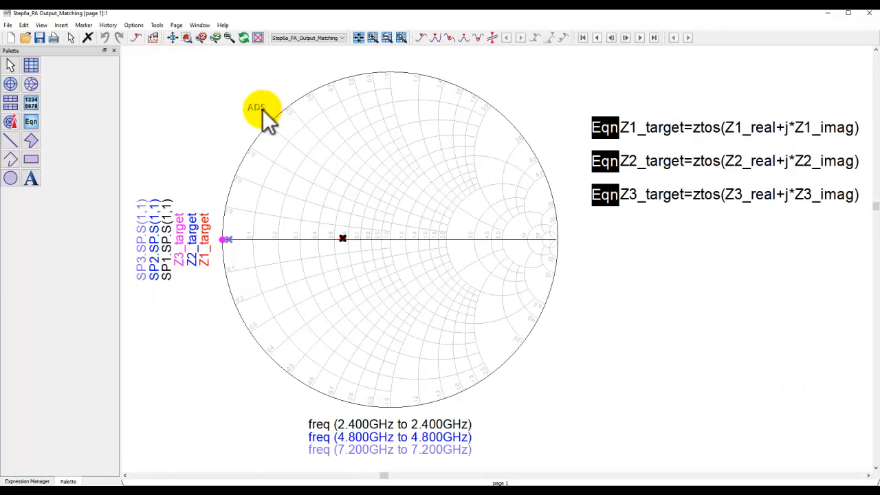
- Close the Optimization Cockpit without updating the design, and dismiss the simulation status window
mouse_move(560, 478)
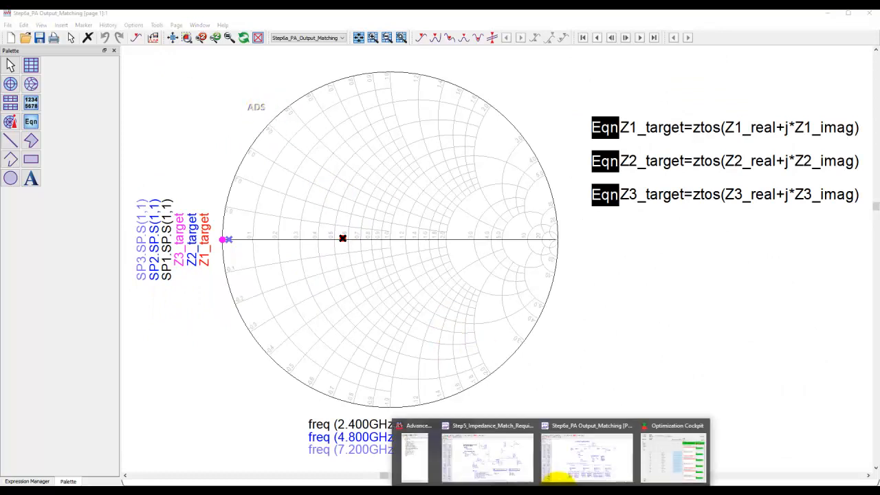
left_click(665, 462)
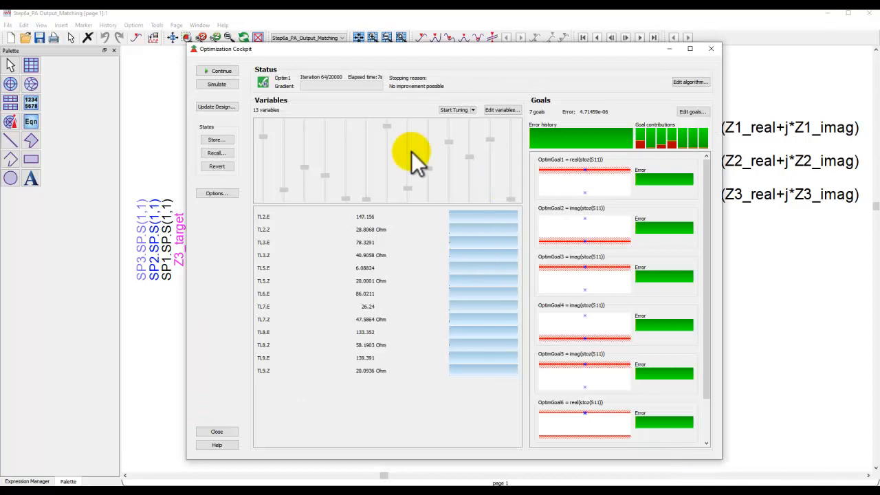
left_click(219, 431)
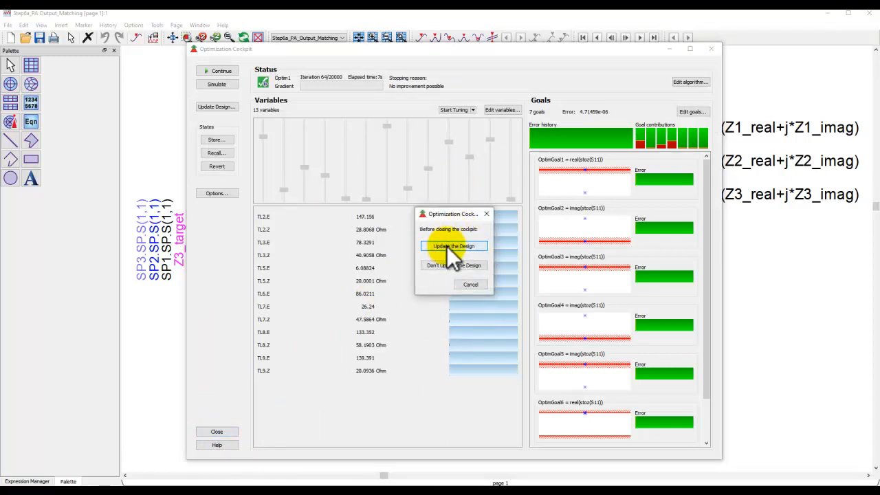
left_click(474, 285)
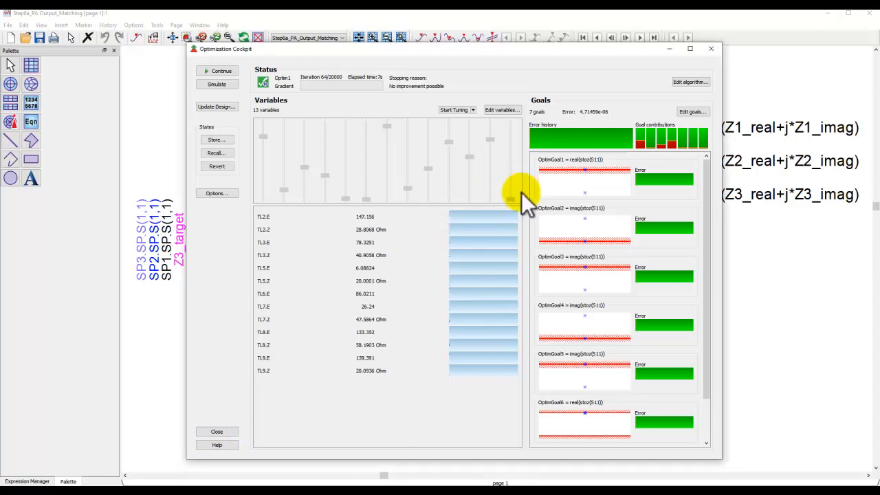
left_click(710, 48)
left_click(463, 265)
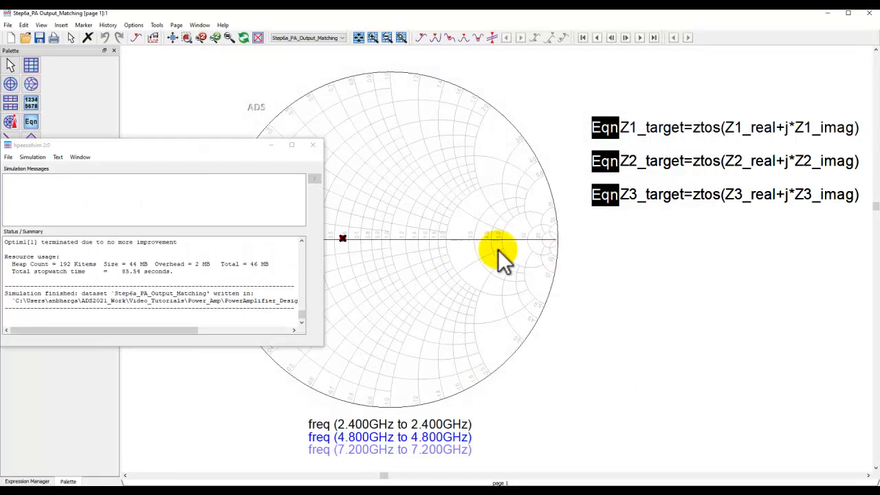
left_click(313, 146)
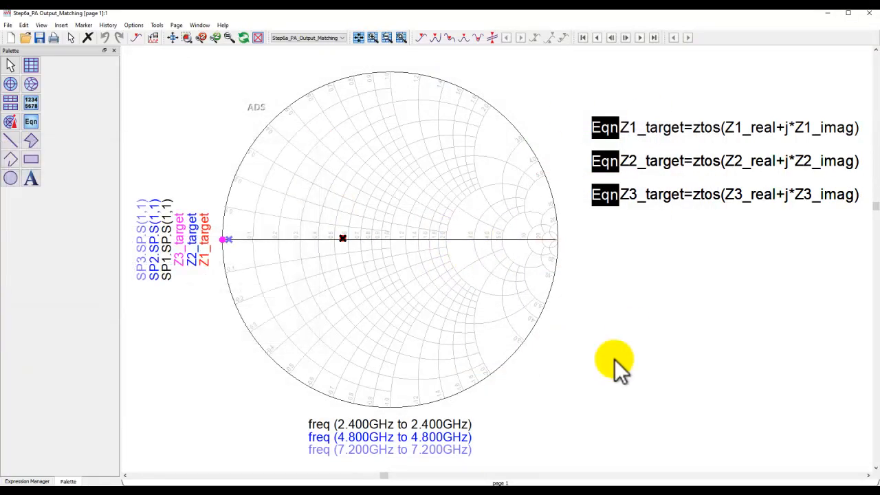
- Open the schematic of the Step6b_PA_with_OPMatch cell from the PA Design - Part2 folder
mouse_move(542, 484)
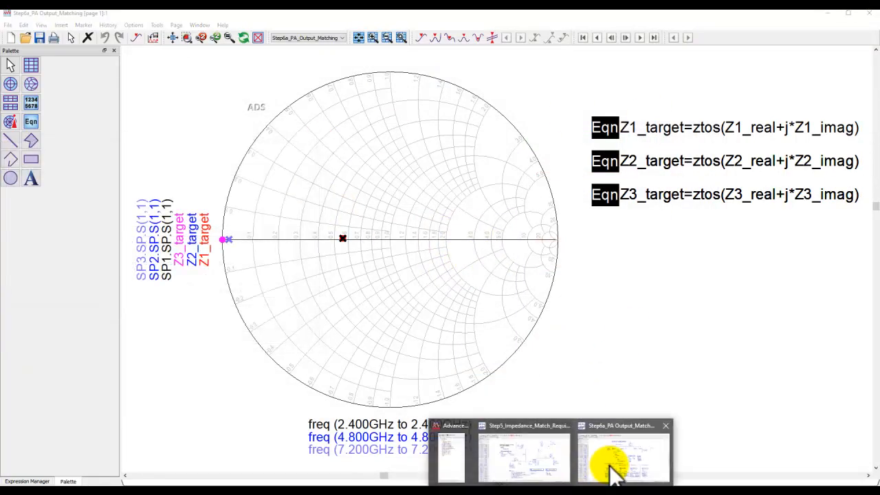
left_click(613, 467)
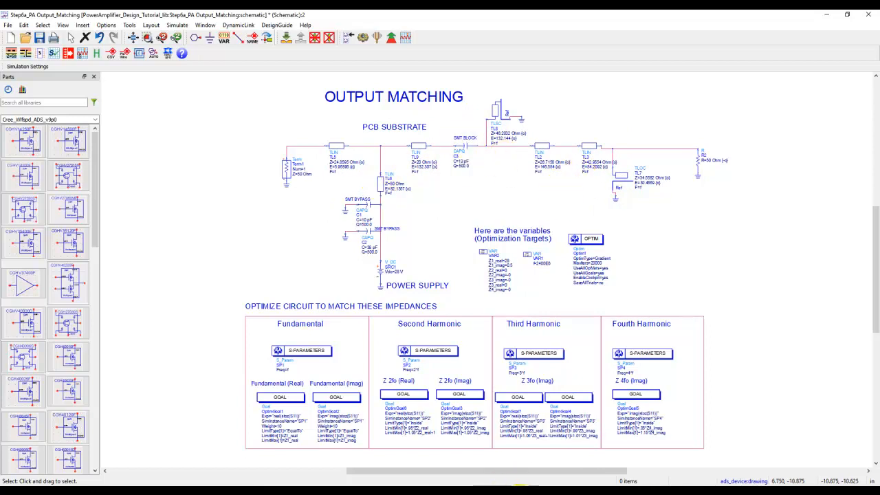
mouse_move(549, 490)
left_click(457, 464)
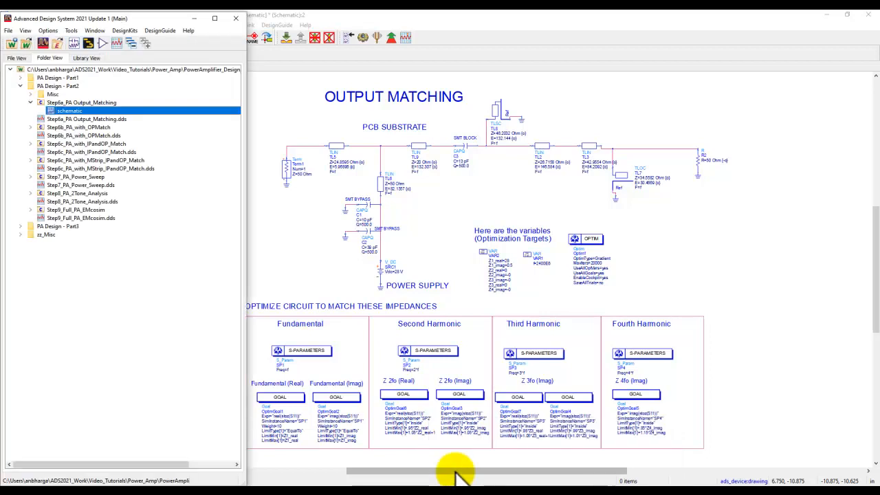
double_click(89, 127)
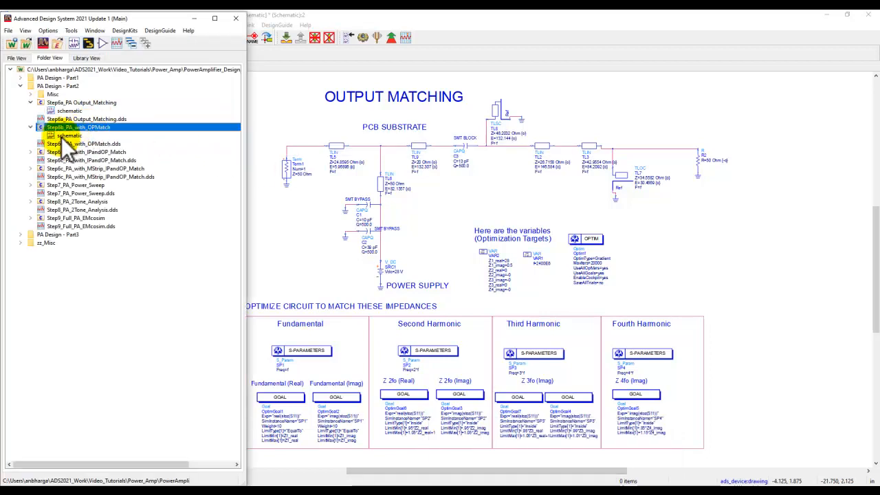
double_click(61, 137)
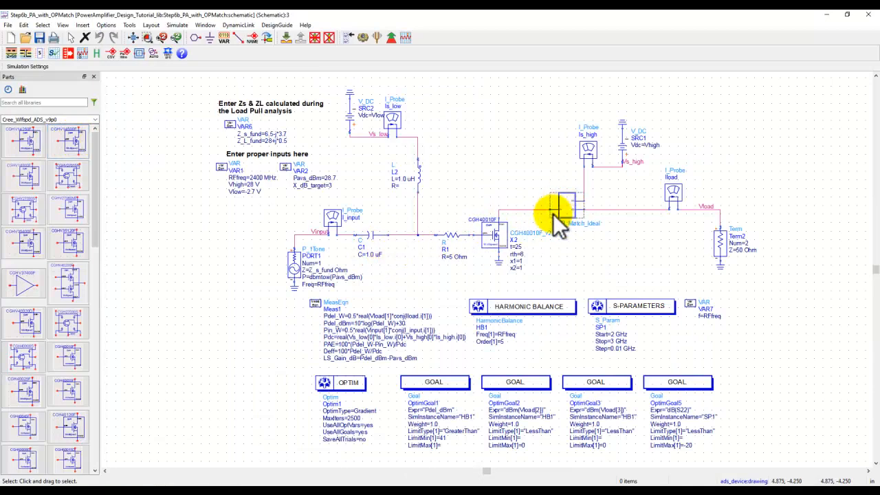
- Inspect the circuit inside the OP_Match_Ideal subcircuit X3 and return to the amplifier schematic
scroll(582, 214, "up", 2)
left_click(474, 257)
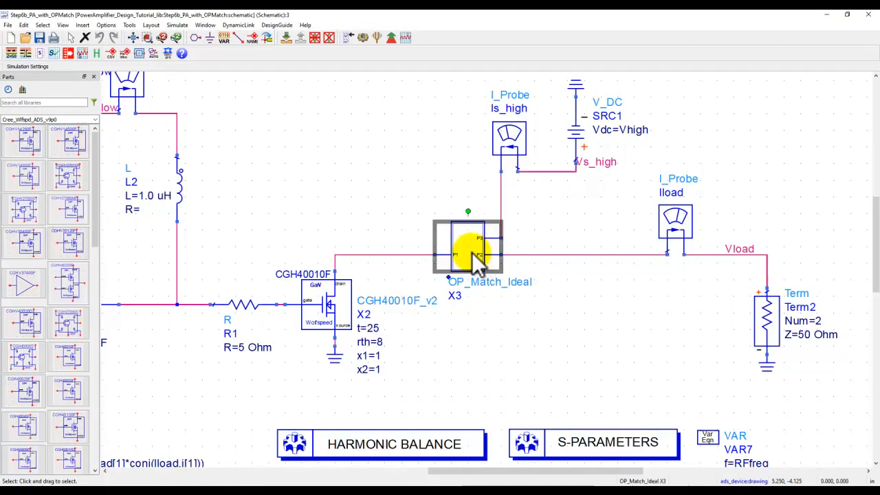
left_click(285, 38)
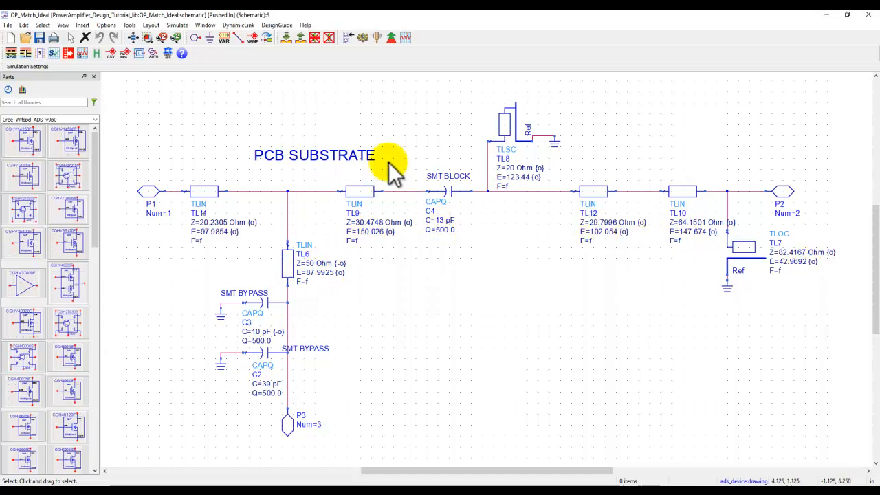
left_click(300, 38)
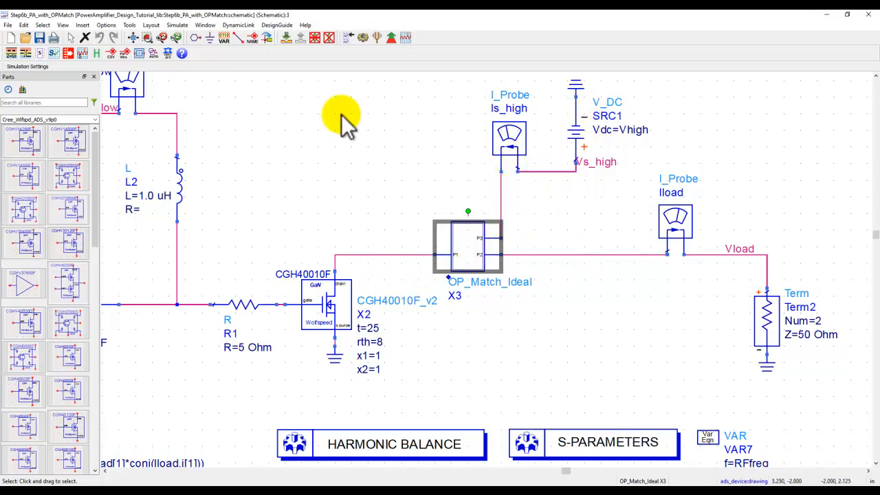
left_click(292, 40)
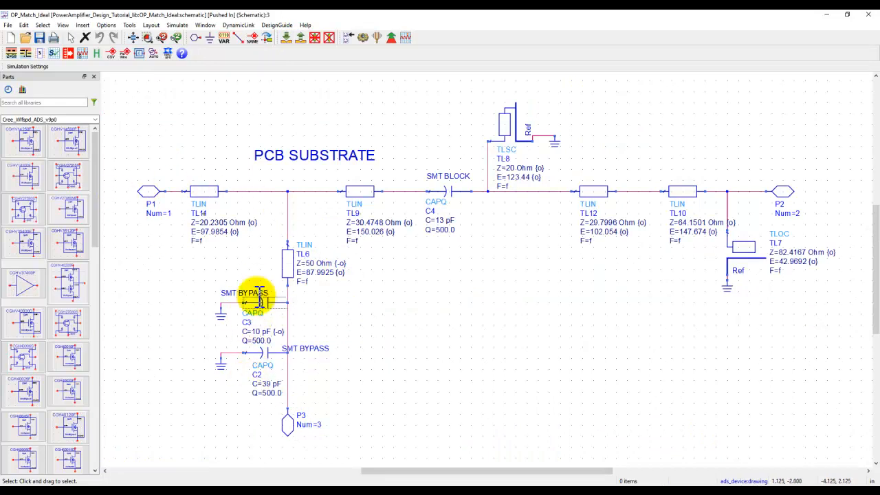
left_click(301, 37)
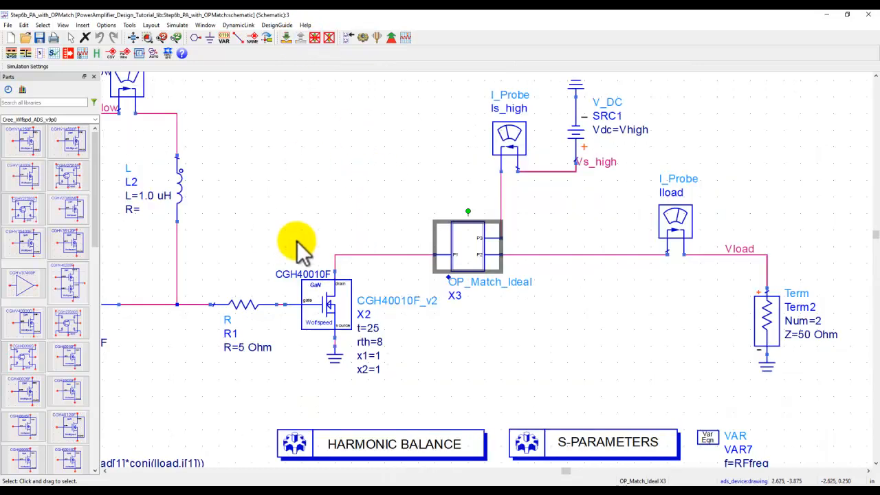
- Check the settings of input source PORT1 and simulate the amplifier with the ideal output match
scroll(297, 242, "down", 1)
left_click_drag(349, 273, 396, 189)
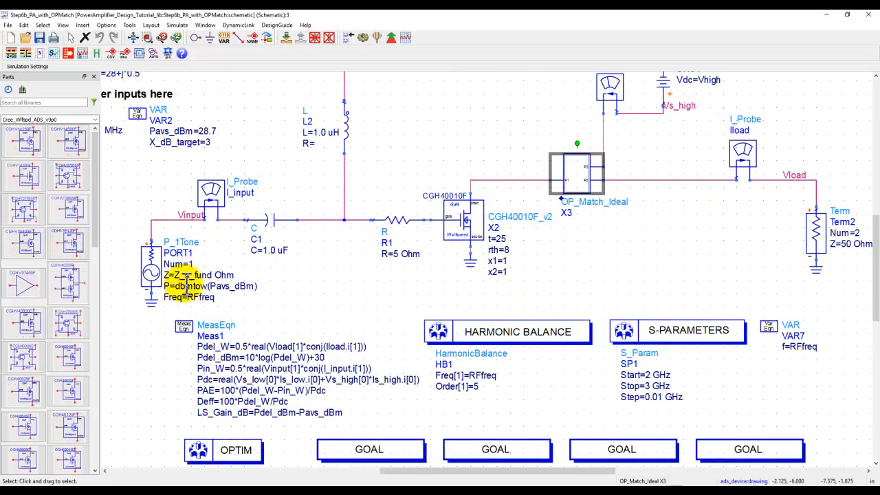
scroll(186, 285, "up", 2)
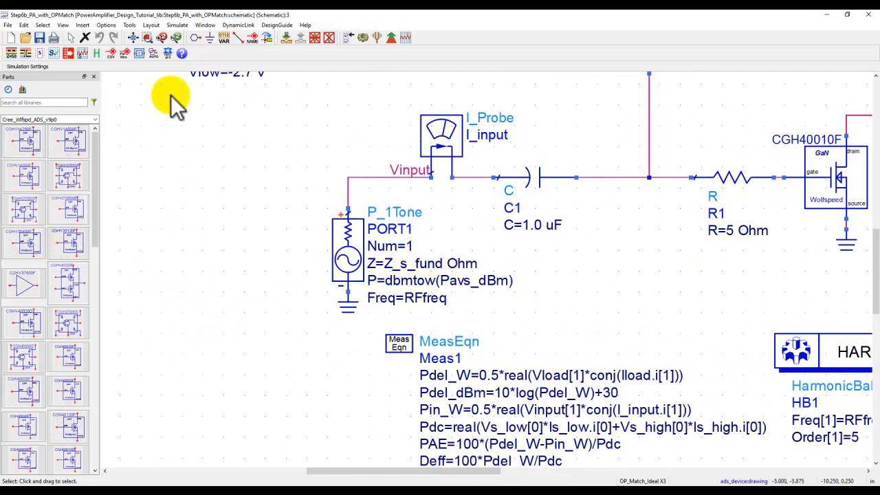
left_click(134, 39)
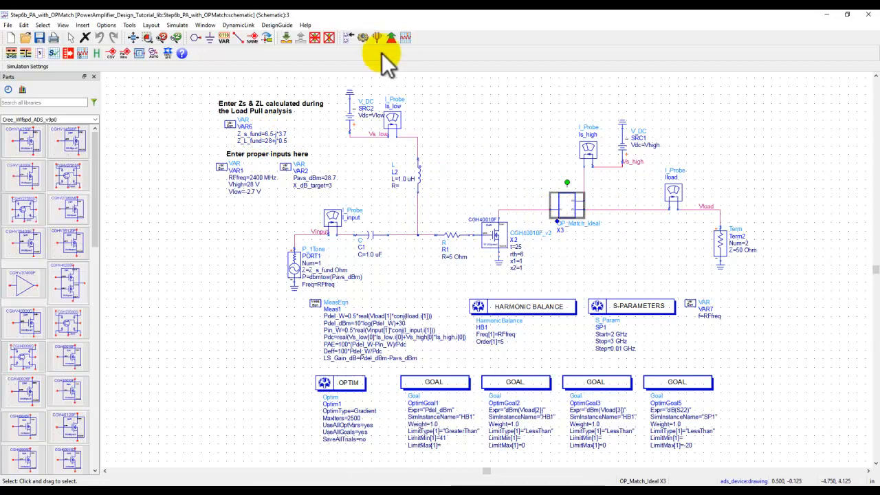
left_click(363, 38)
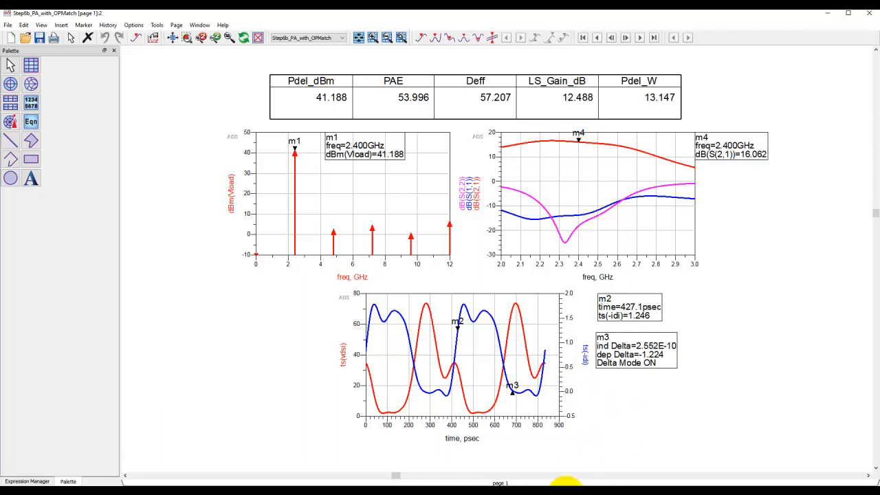
- Return to the Step6b_PA_with_OPMatch schematic and examine the optimization goals for delivered power, second and third harmonics, and S22
mouse_move(555, 483)
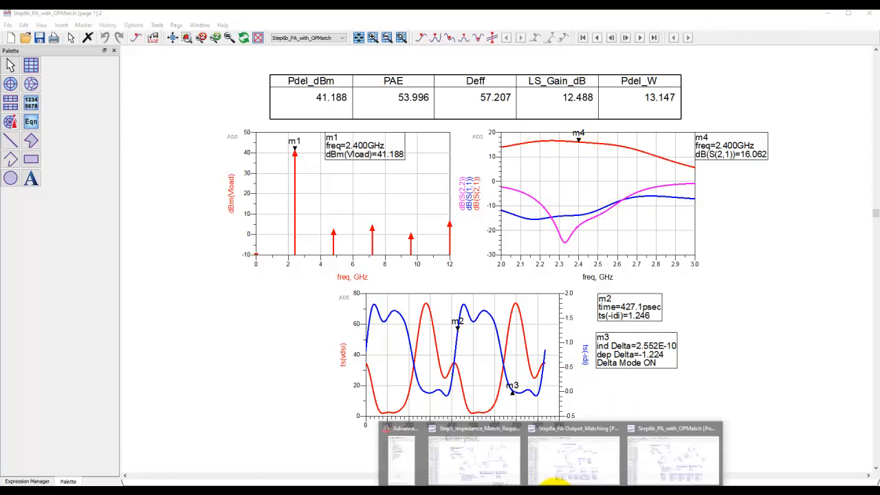
left_click(652, 464)
left_click(590, 277)
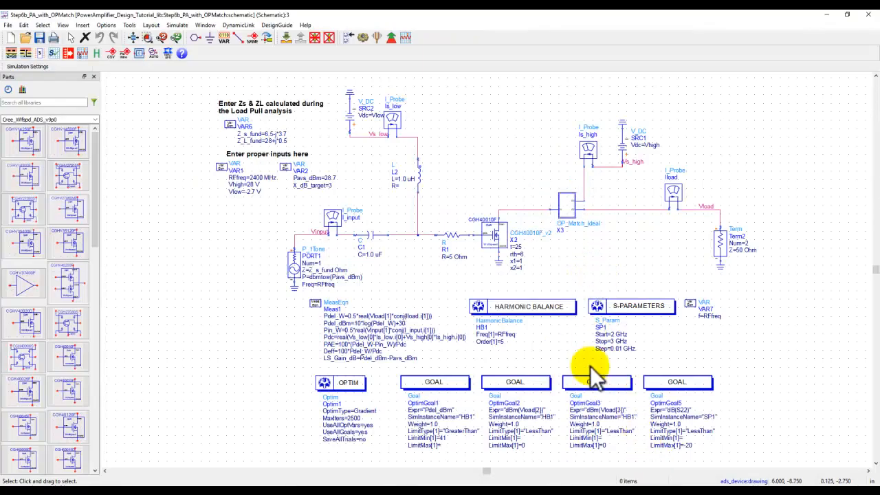
scroll(564, 425, "up", 1)
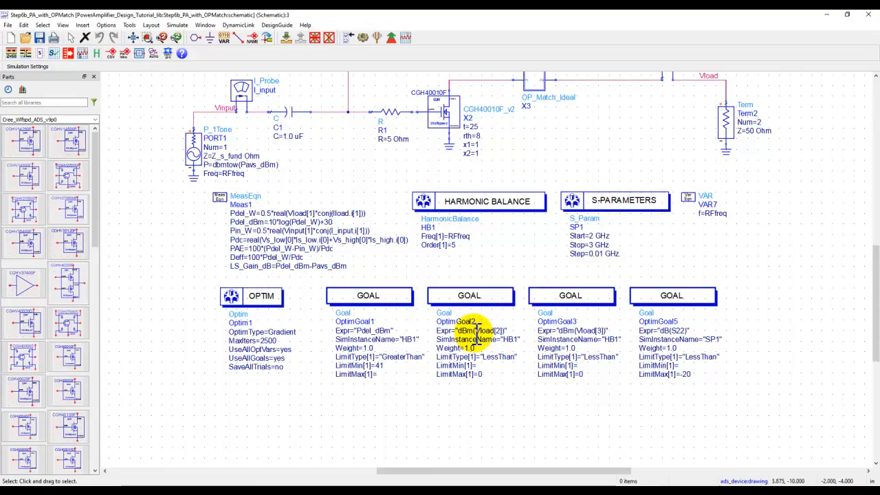
scroll(442, 334, "up", 1)
scroll(473, 285, "up", 1)
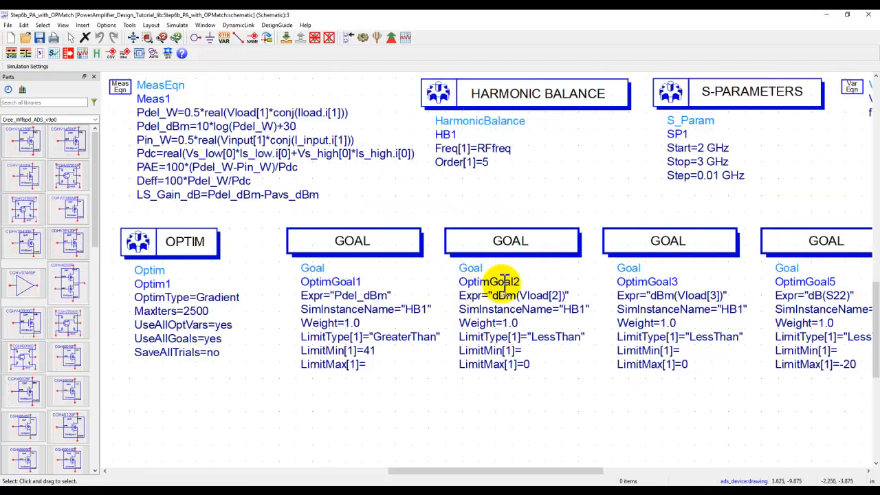
left_click_drag(437, 354, 388, 364)
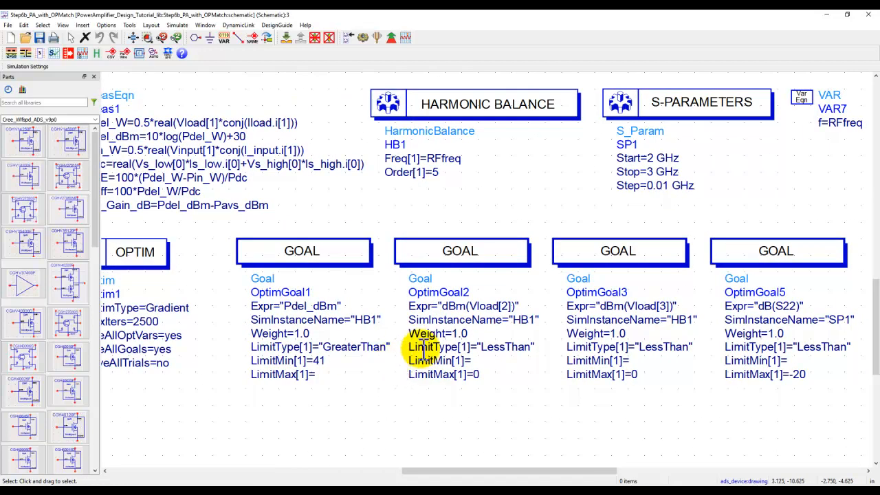
scroll(410, 333, "up", 1)
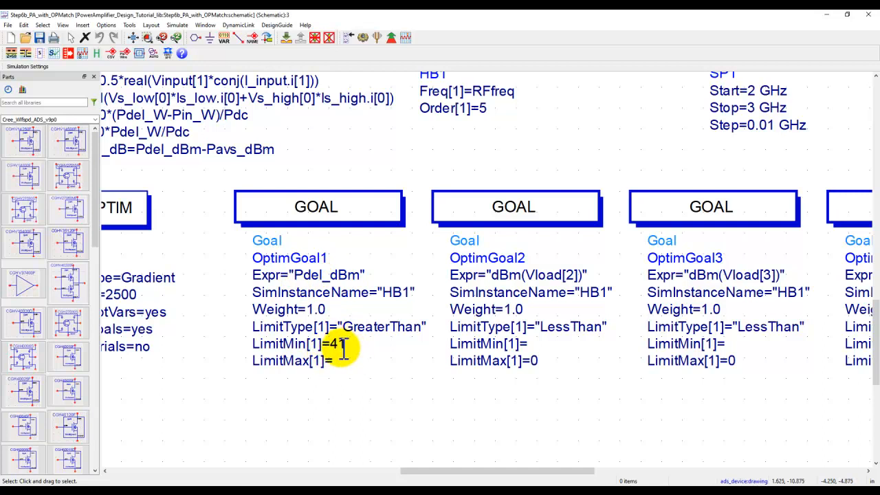
scroll(580, 303, "up", 2)
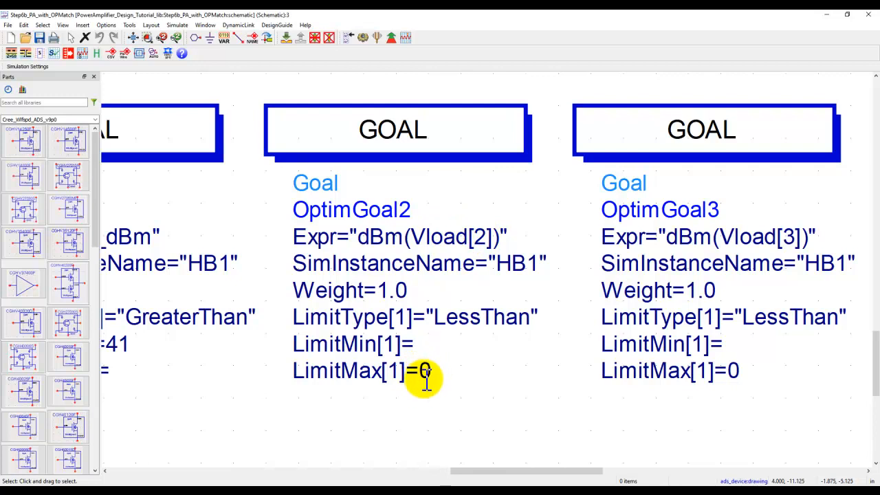
left_click_drag(257, 359, 352, 352)
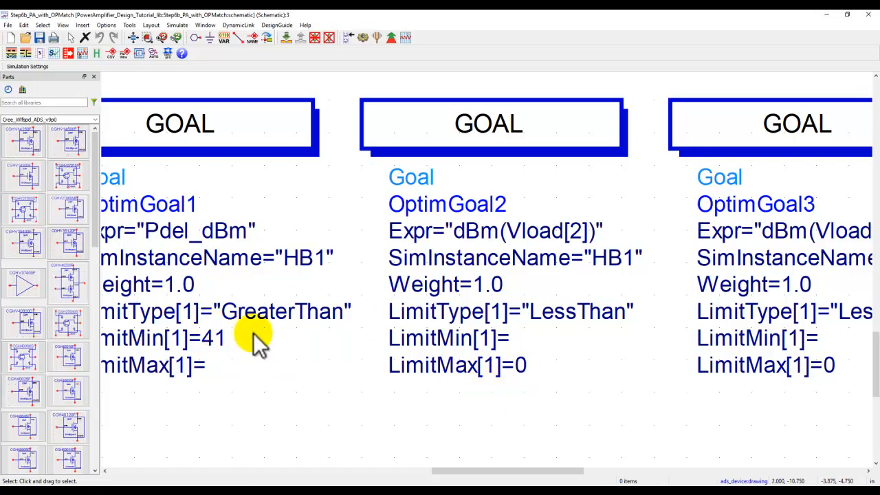
left_click_drag(589, 365, 254, 360)
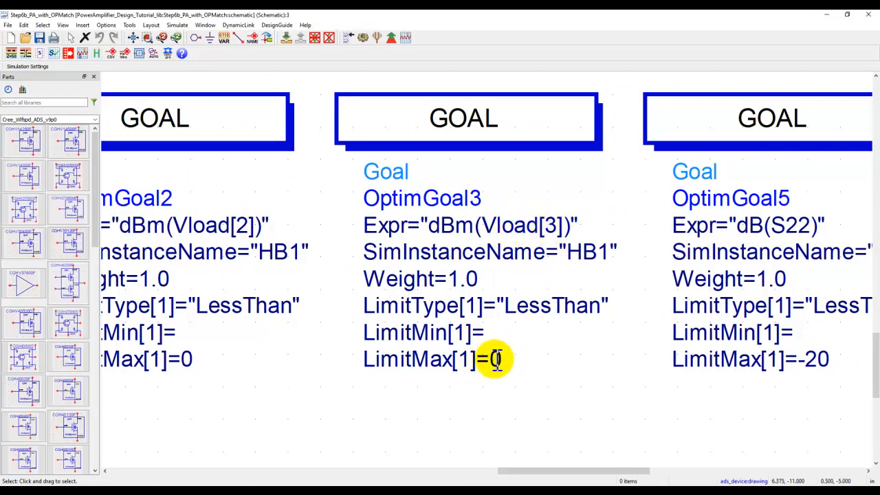
left_click_drag(560, 344, 228, 323)
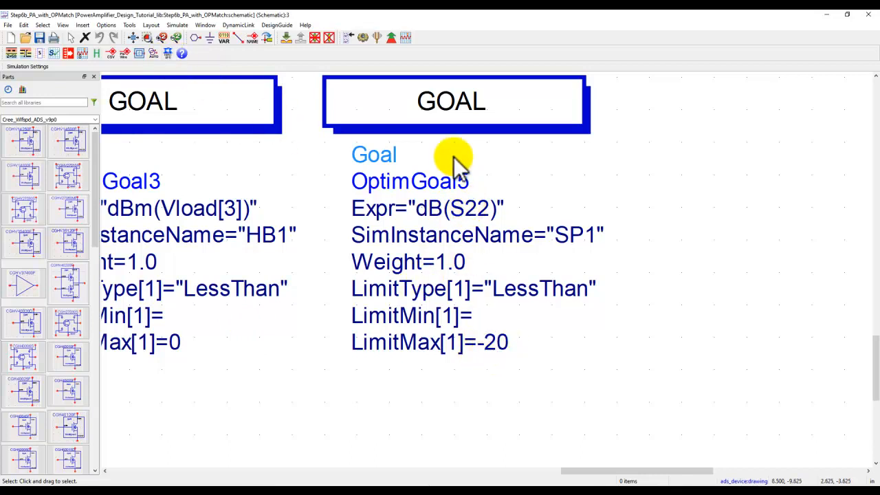
- Inspect the limit line and frequency range of the S22 optimization goal, OptimGoal5
double_click(441, 122)
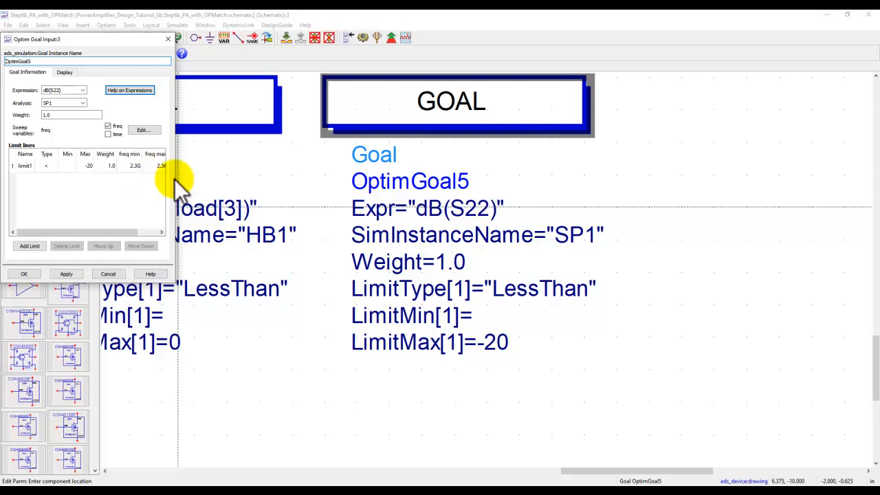
left_click_drag(176, 179, 237, 181)
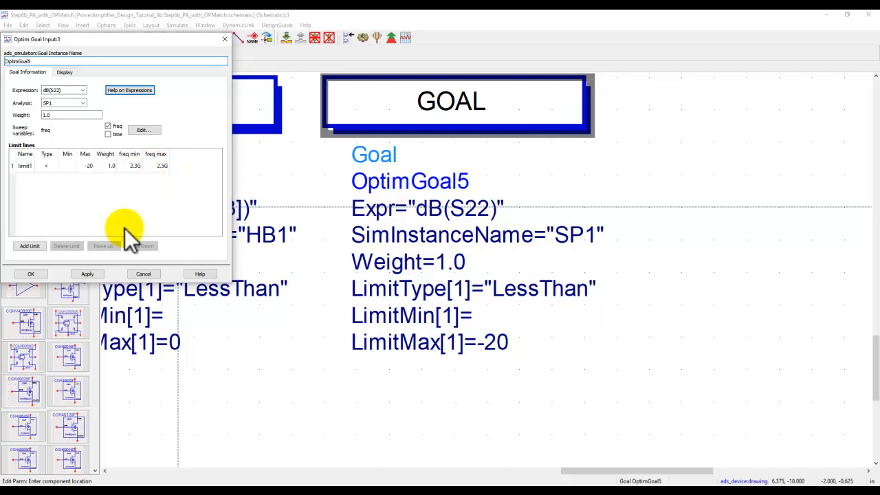
left_click(29, 275)
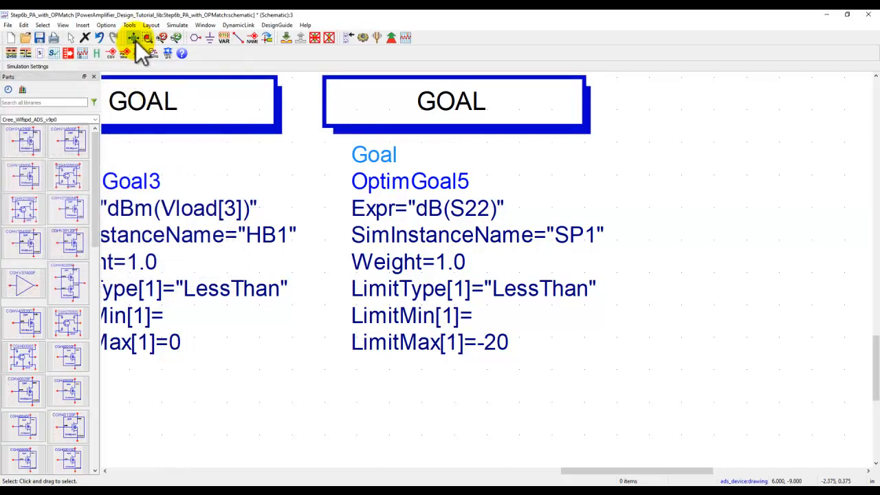
- Run the optimization of the amplifier with the ideal output match and review its results in the data display
left_click(134, 38)
mouse_move(562, 215)
left_mouse_down()
mouse_move(561, 230)
mouse_move(544, 205)
mouse_move(562, 199)
left_mouse_up()
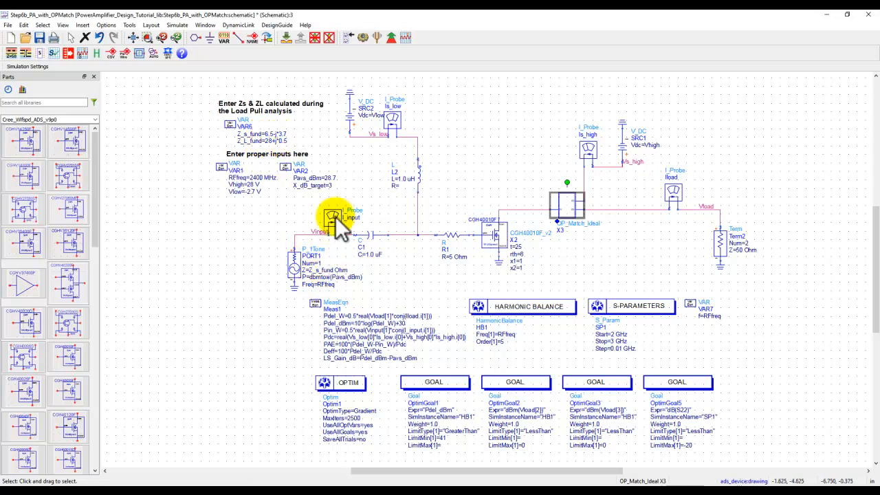
left_click(391, 37)
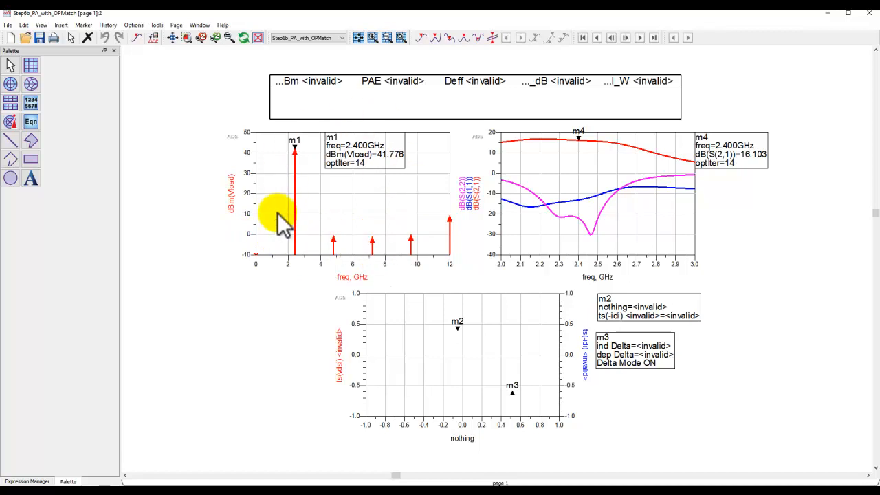
left_click(828, 13)
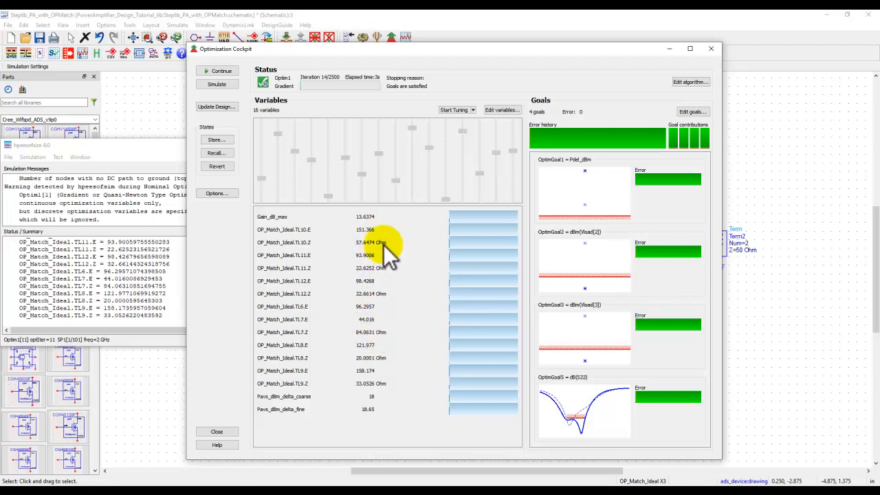
- Close the Optimization Cockpit without updating the design and dismiss the simulation log
left_click(711, 49)
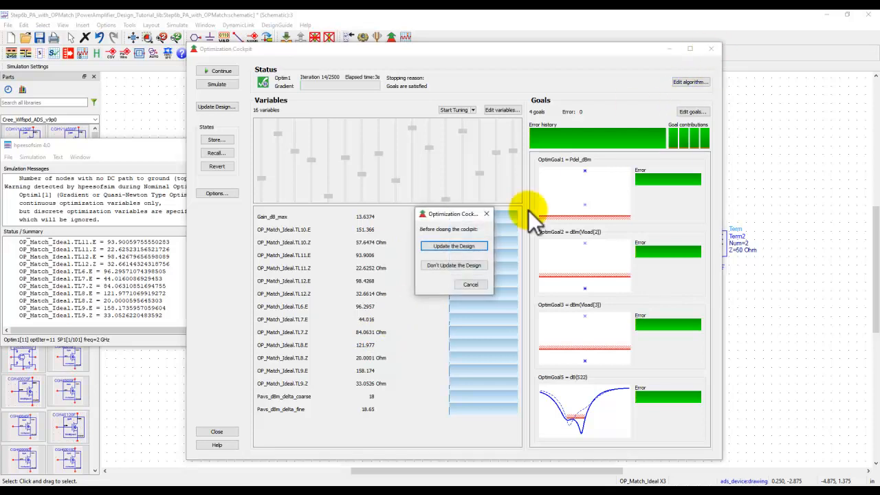
left_click(473, 265)
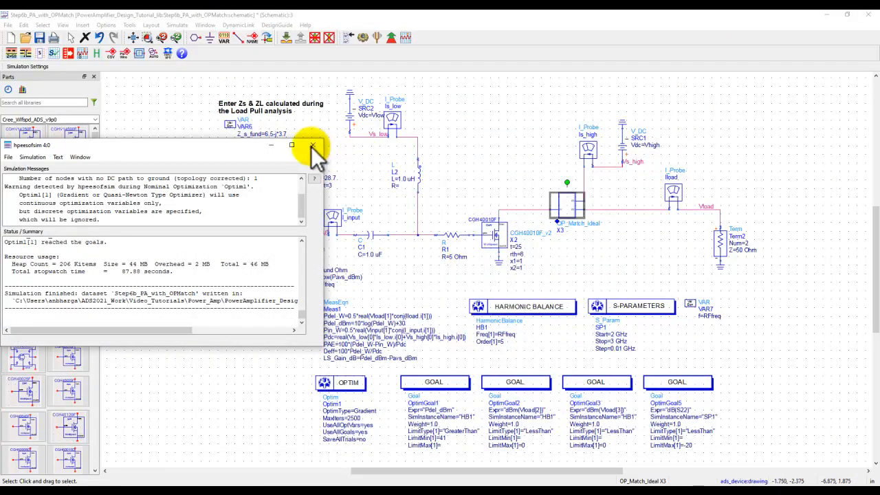
left_click(314, 147)
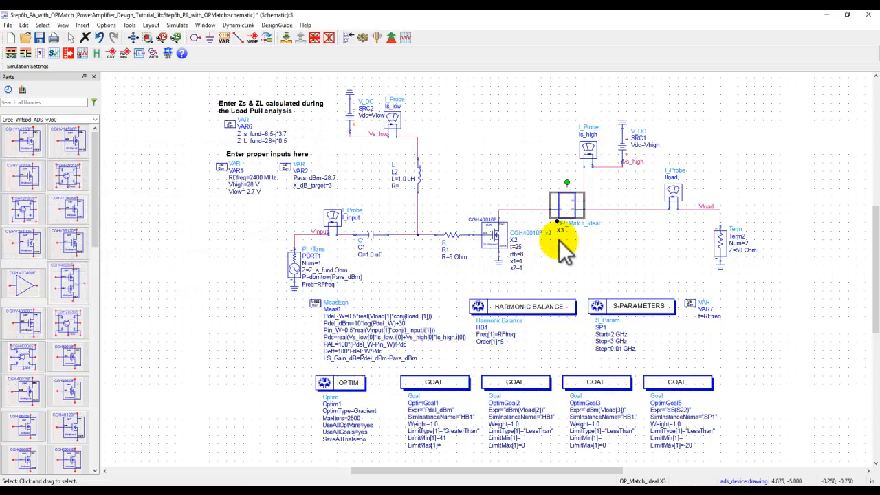
- Close the Step6b and Step6a schematics without saving changes, along with the remaining open data displays
left_click(869, 16)
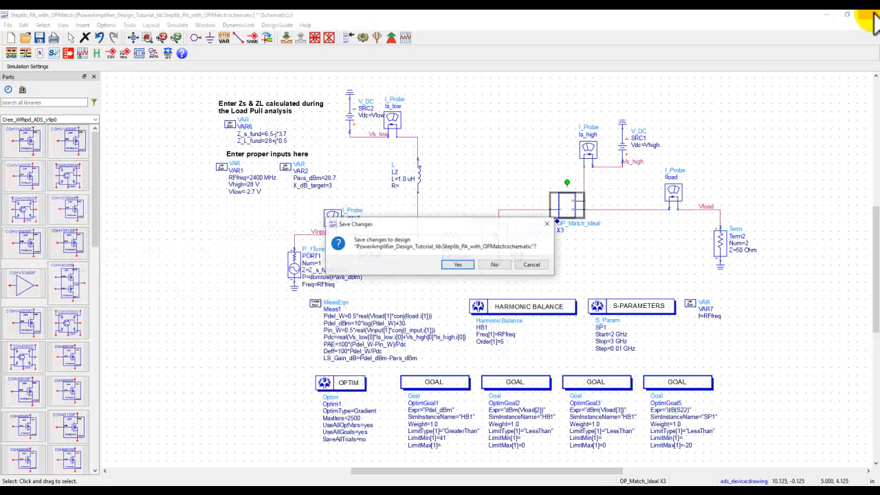
left_click(498, 264)
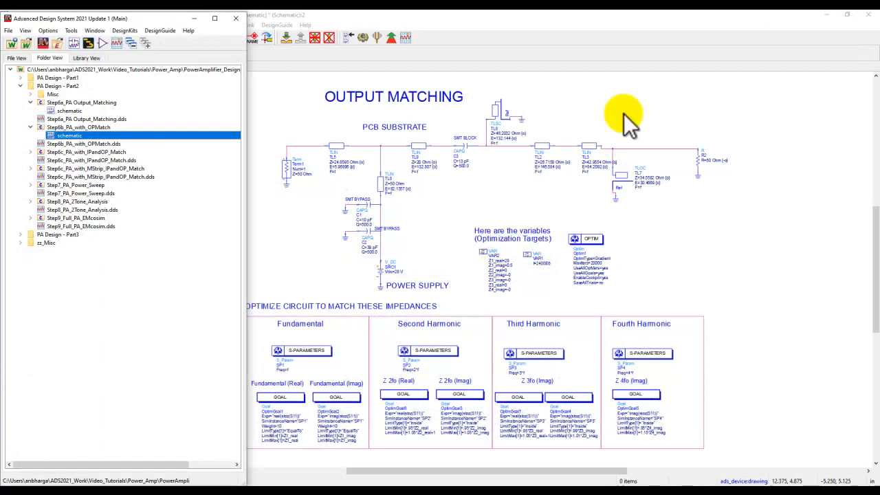
left_click(868, 14)
left_click(495, 264)
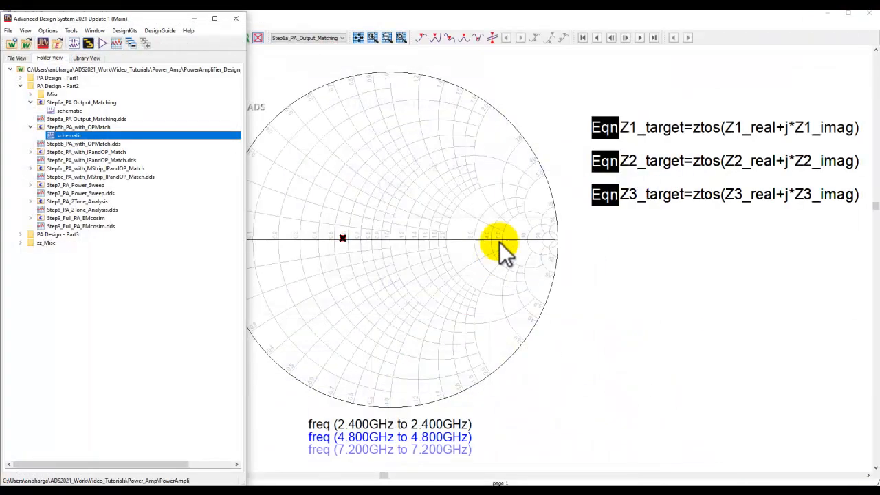
left_click(868, 14)
left_click(868, 15)
left_click(867, 15)
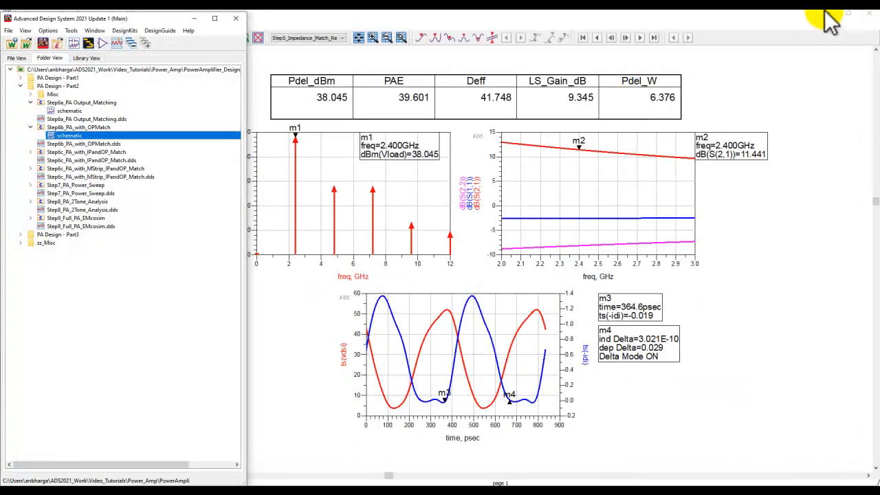
left_click(868, 15)
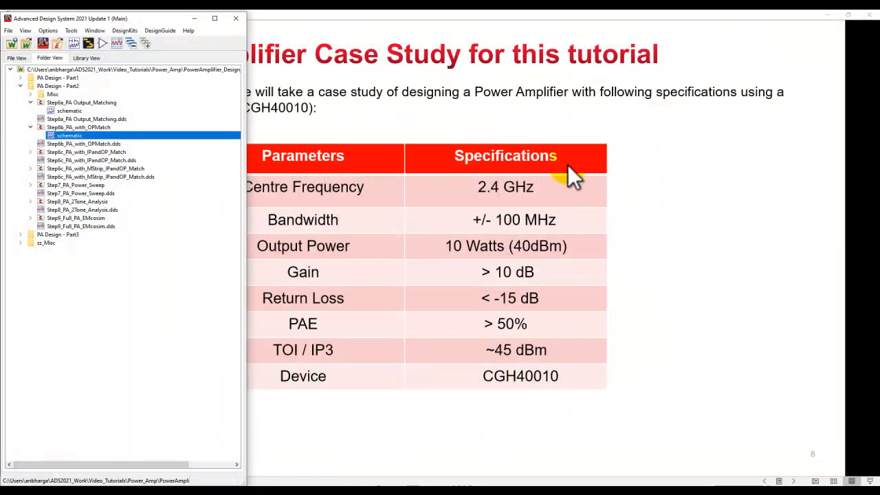
- Open the schematic of the Step6c_PA_with_IPandOP_Match cell and look over its input matching section
left_click(31, 152)
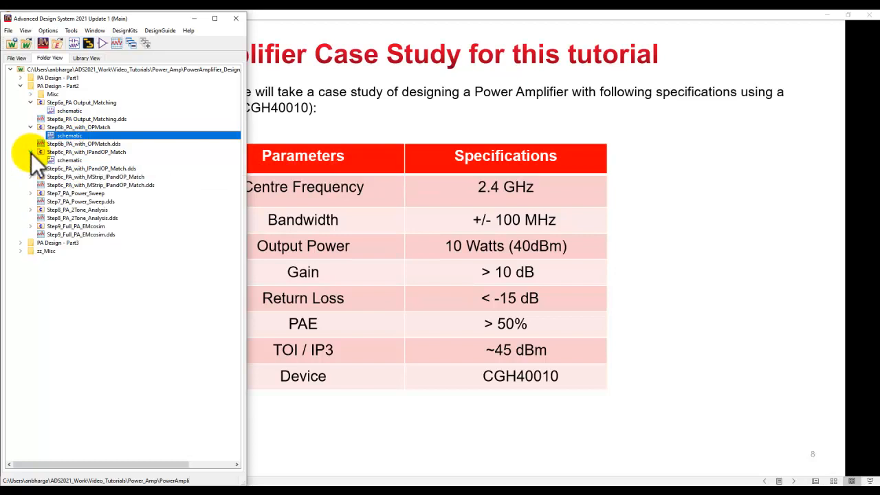
double_click(68, 159)
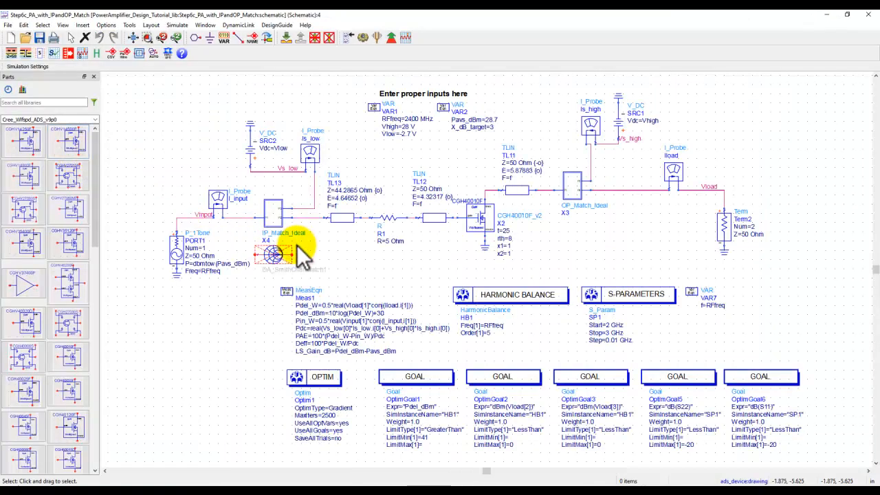
scroll(299, 248, "up", 2)
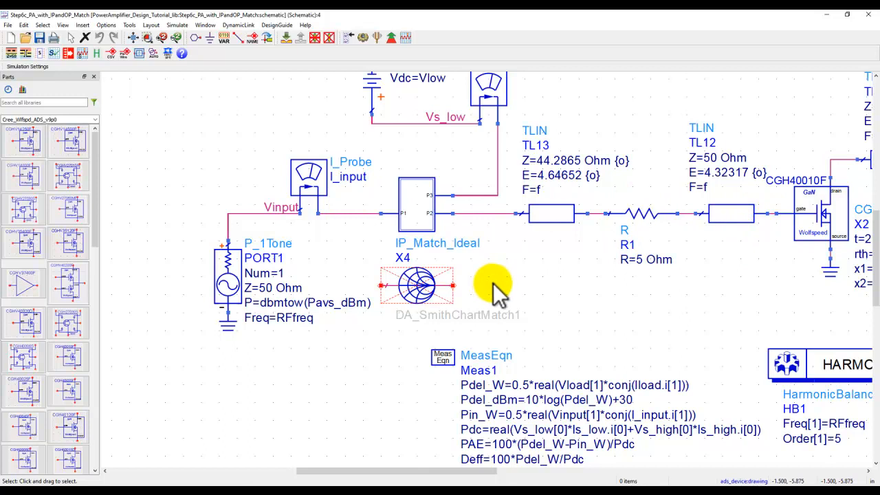
right_click(454, 213)
left_click_drag(454, 214, 451, 390)
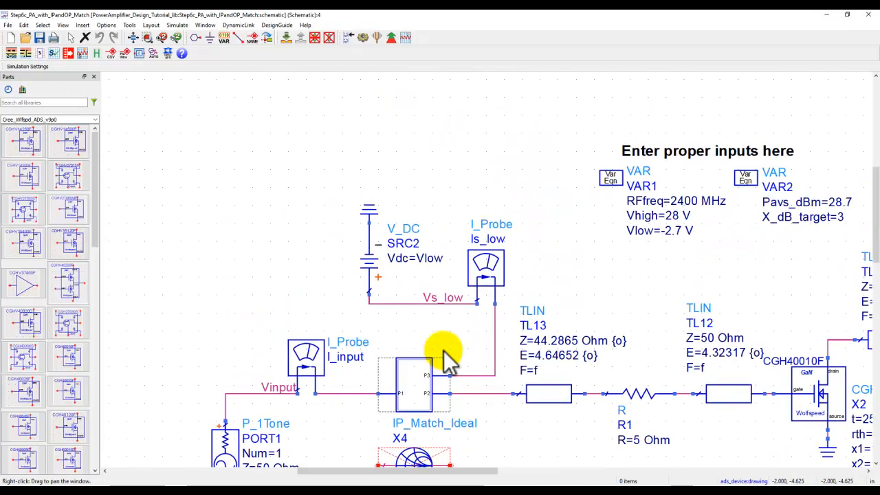
scroll(436, 236, "down", 2)
left_click_drag(553, 261, 432, 127)
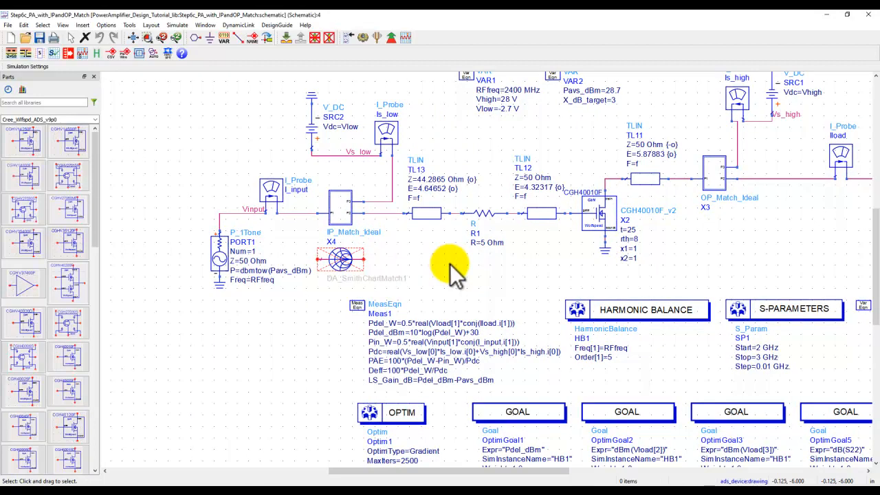
- Inspect the network inside the DA_SmithChartMatch1 component and return to the amplifier schematic
left_click(338, 262)
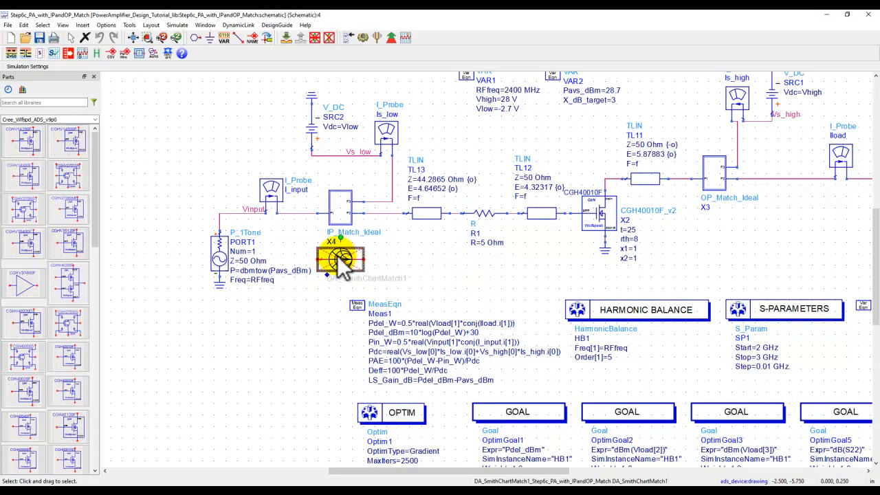
left_click(286, 38)
left_click(405, 366)
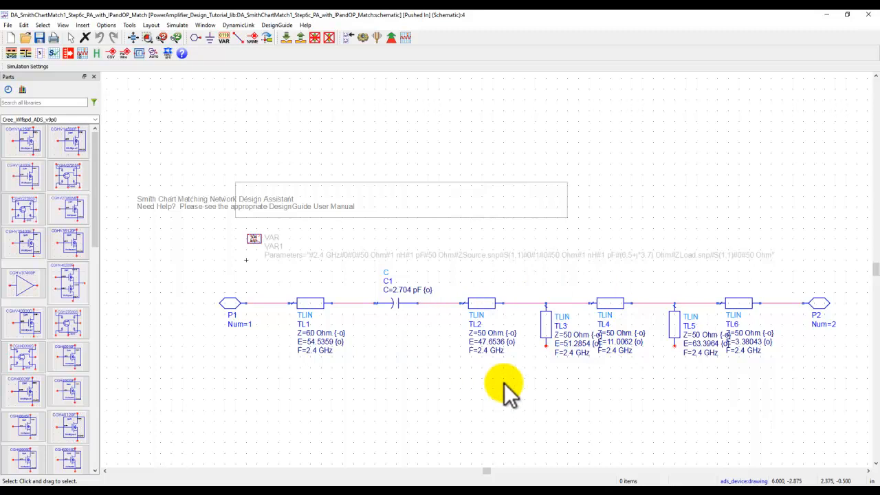
left_click(300, 37)
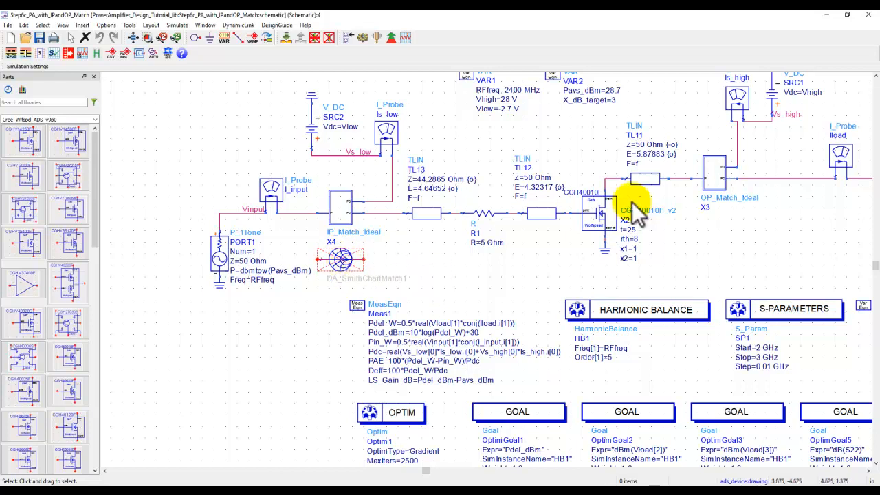
- Inspect the IP_Match_Ideal subcircuit X4, including its bias line TL7, and return to the amplifier schematic
left_click(718, 183)
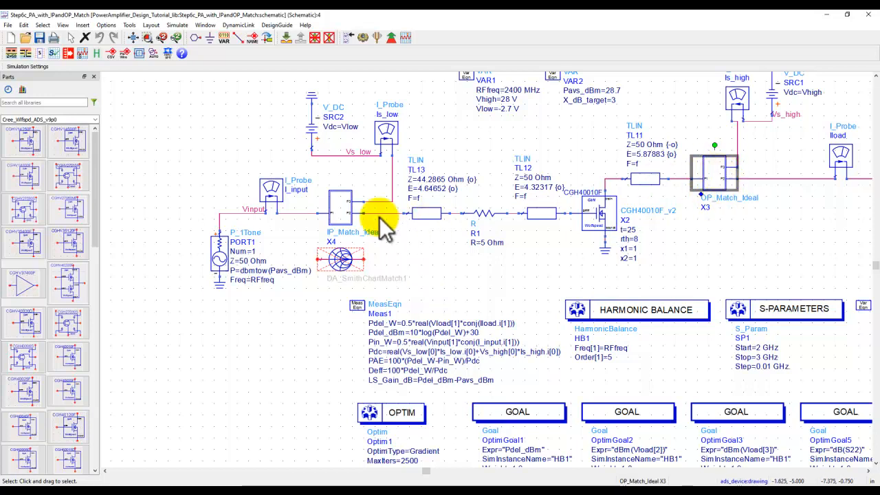
left_click(345, 194)
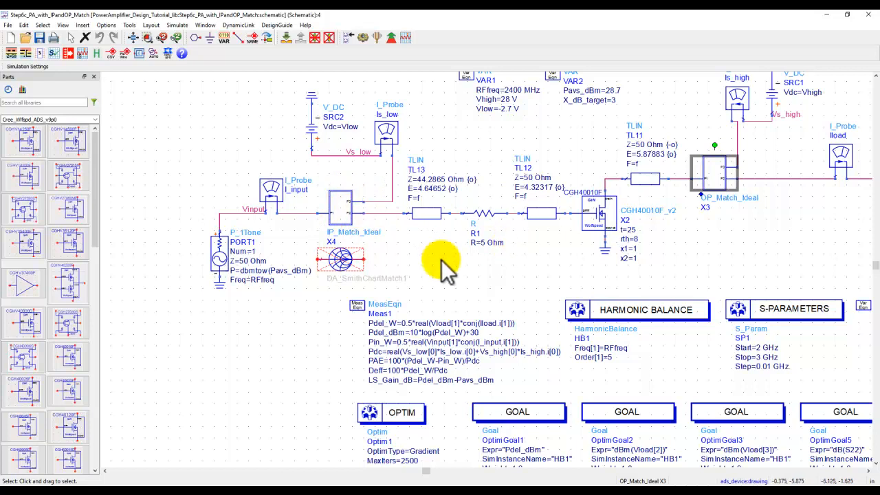
left_click(343, 210)
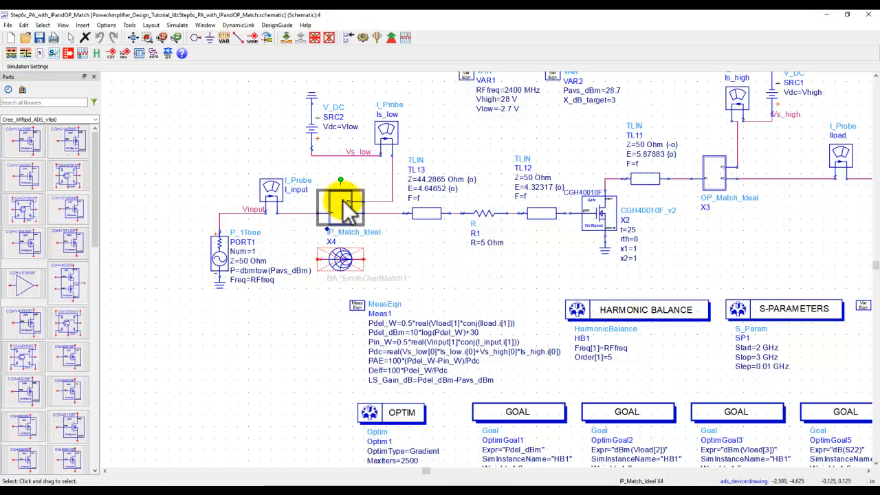
left_click(284, 39)
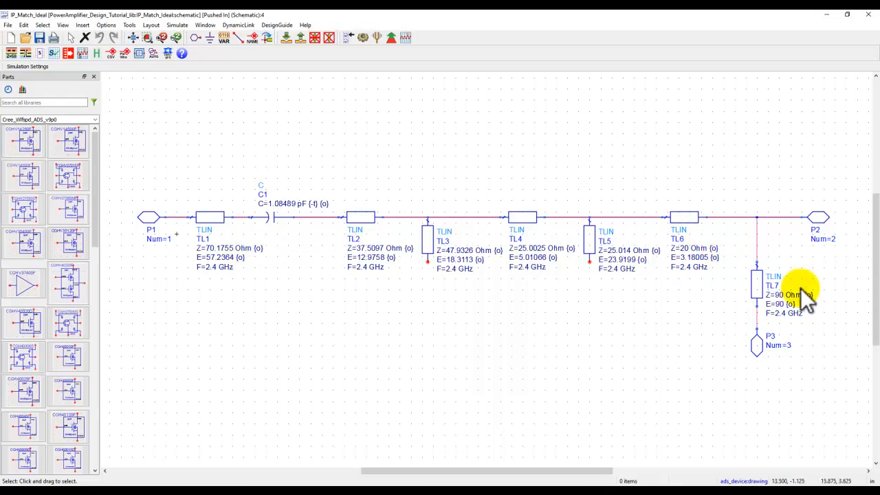
scroll(791, 303, "up", 2)
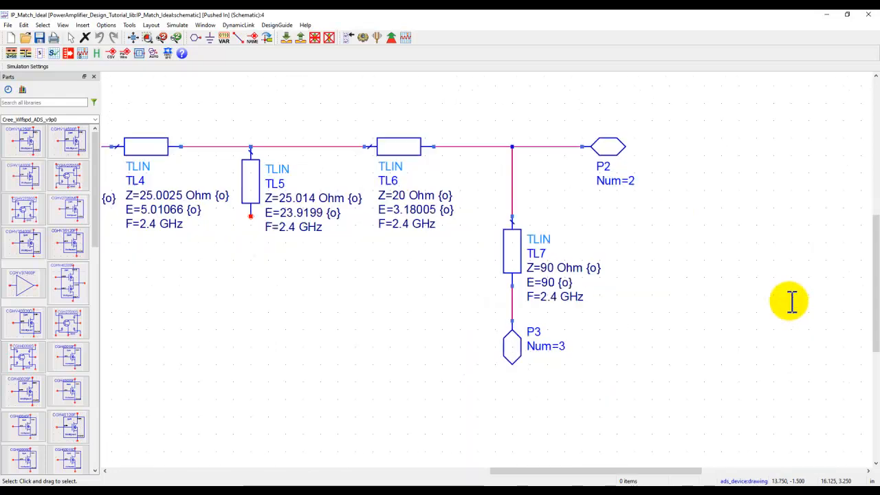
left_click(516, 253)
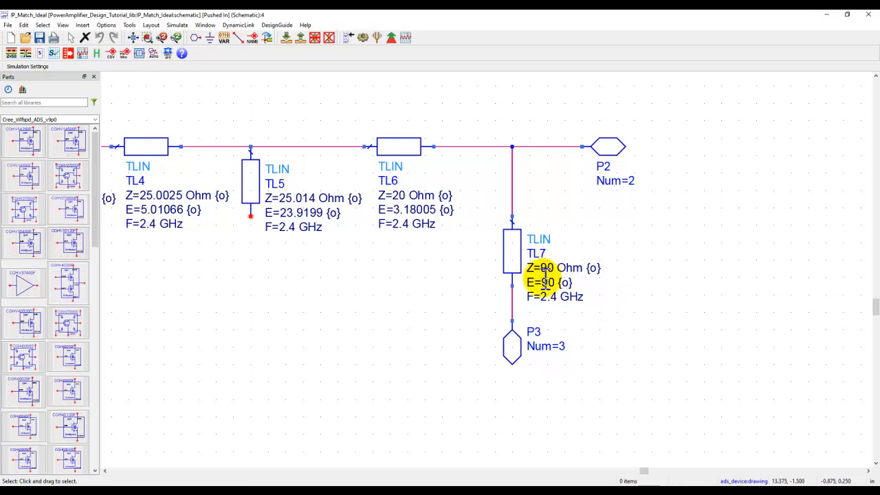
left_click(135, 39)
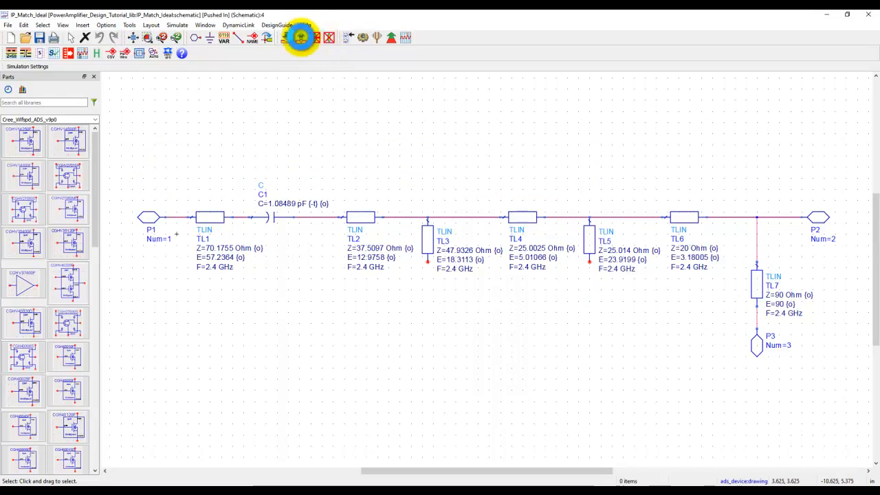
left_click(300, 37)
- Check the source and load impedances at PORT1 and Term2 and the placement of both ideal matching subcircuits
left_click_drag(497, 250, 443, 269)
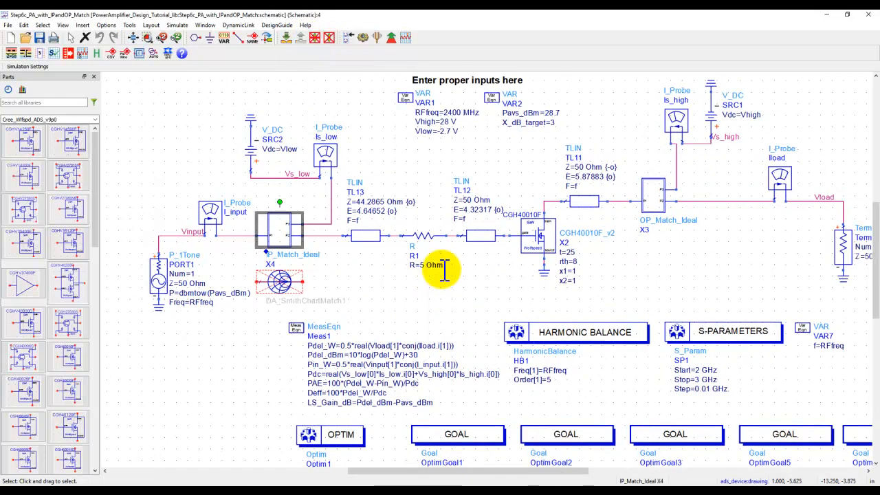
scroll(443, 270, "down", 1)
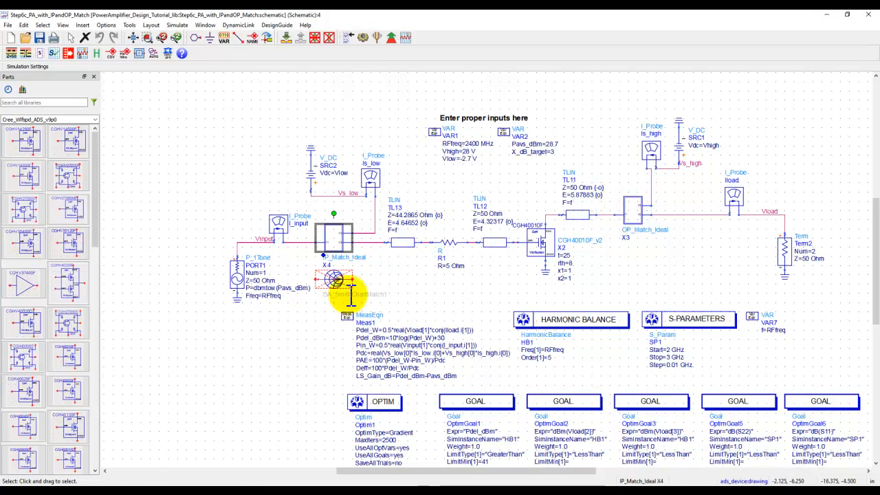
double_click(257, 280)
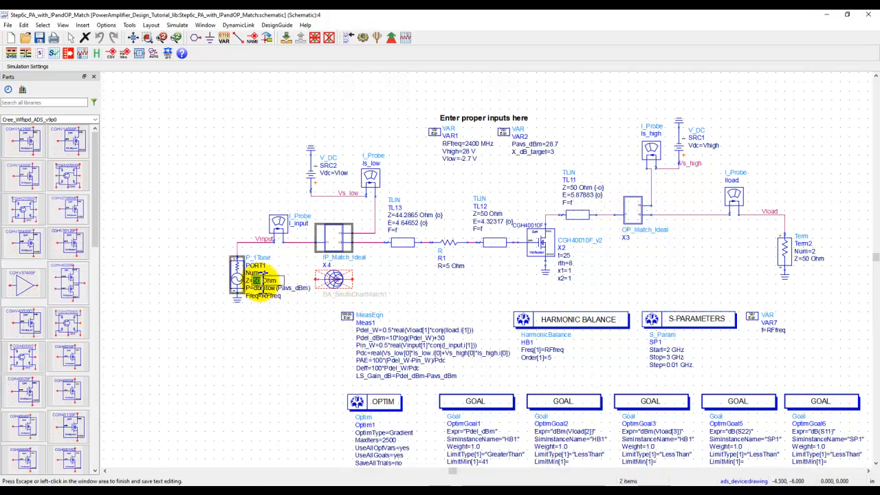
left_click(812, 260)
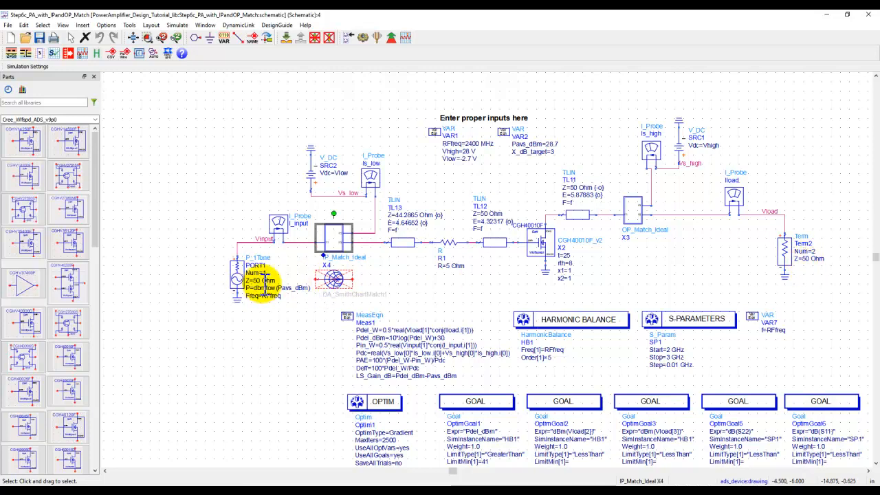
left_click(326, 244)
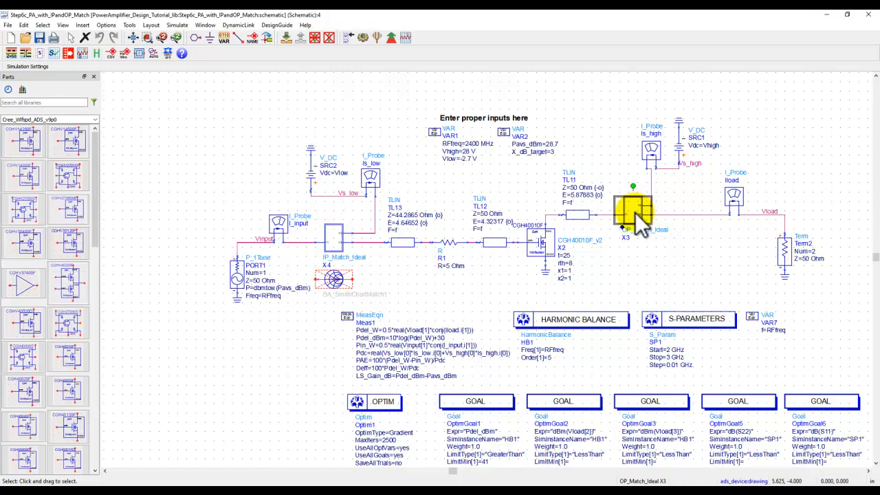
left_click(639, 265)
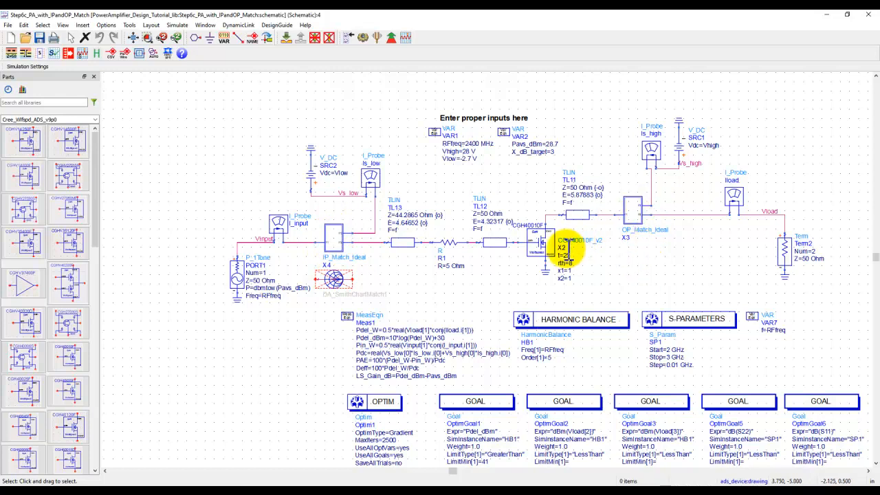
- Examine transmission lines TL11, TL12 and TL13 and the series resistor R1 around the transistor
scroll(565, 248, "up", 2)
left_click_drag(390, 288, 411, 310)
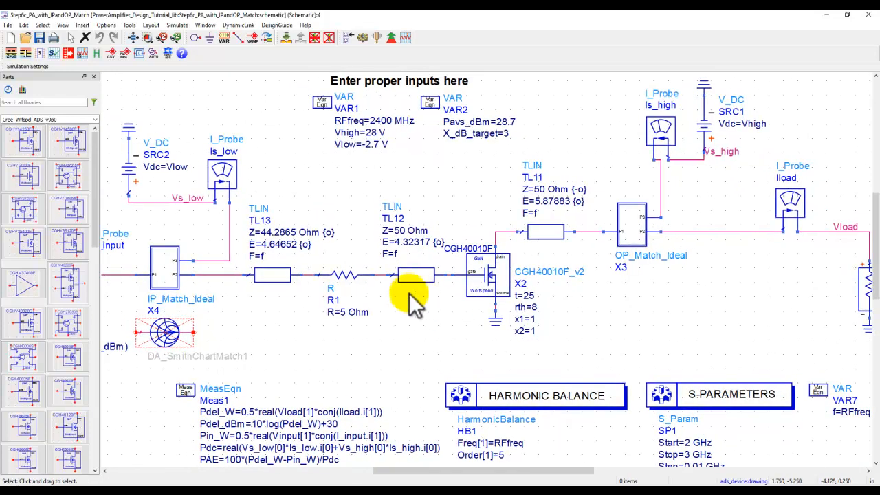
left_click(542, 234)
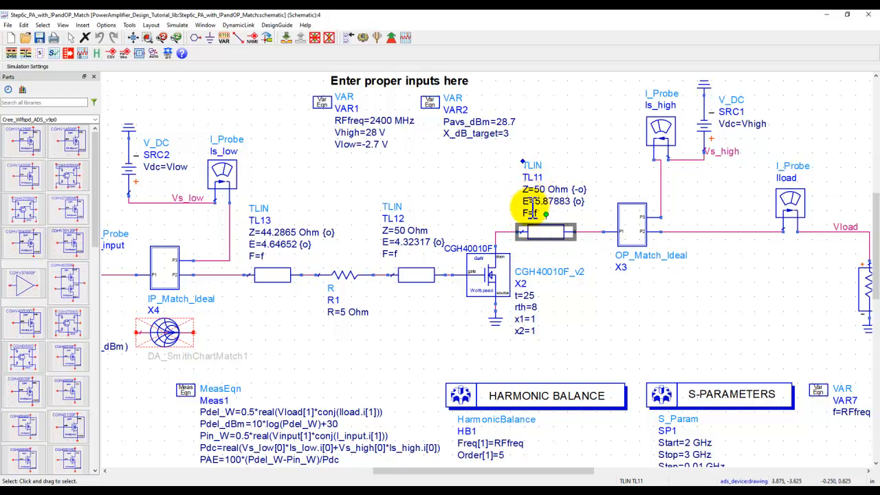
left_click(416, 273)
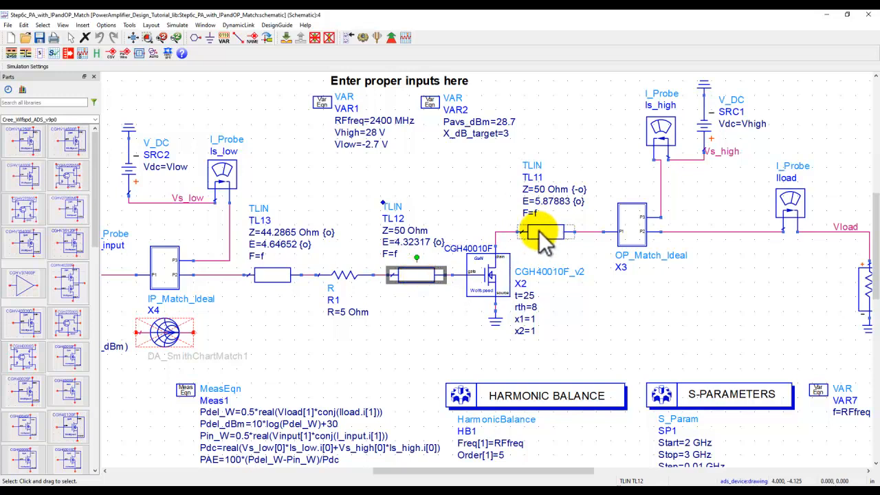
left_click(348, 285)
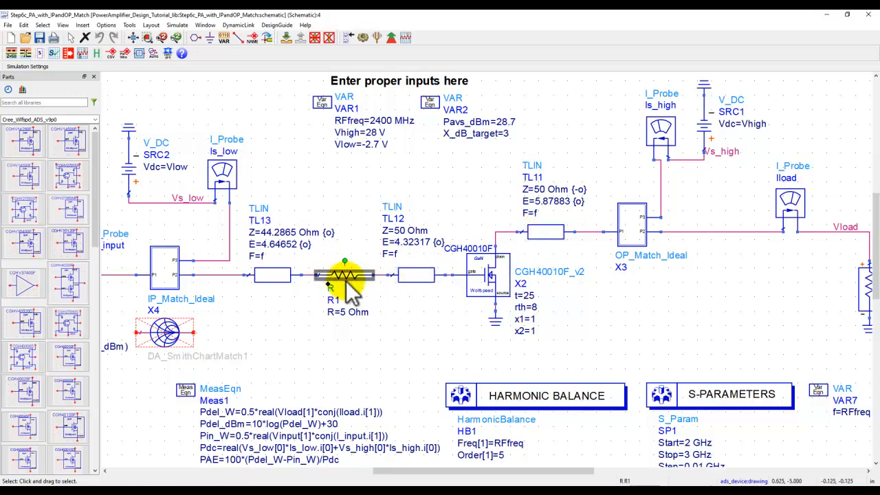
left_click(278, 278)
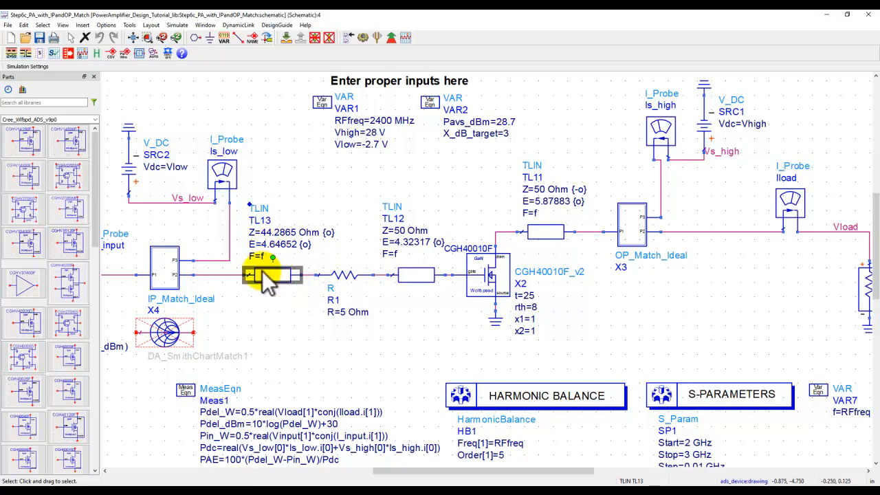
left_click(133, 38)
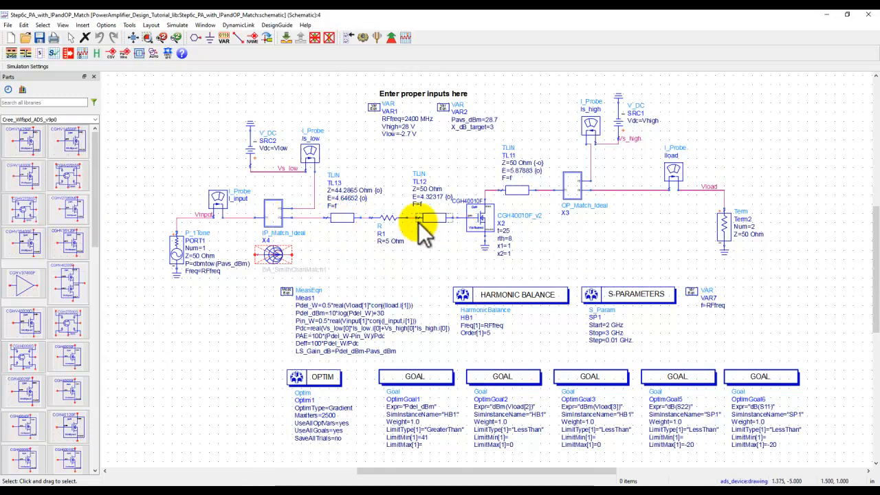
- Simulate the amplifier schematic with both ideal matching networks in place
left_click(510, 195)
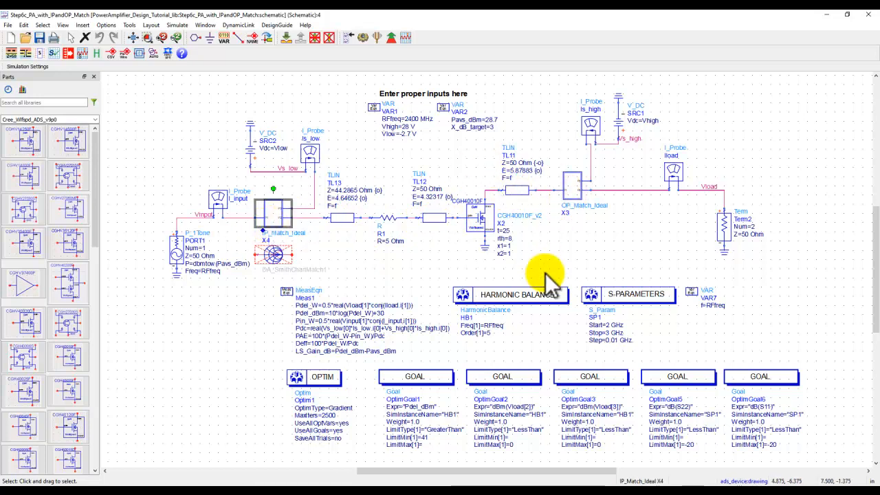
left_click(428, 265)
left_click(360, 38)
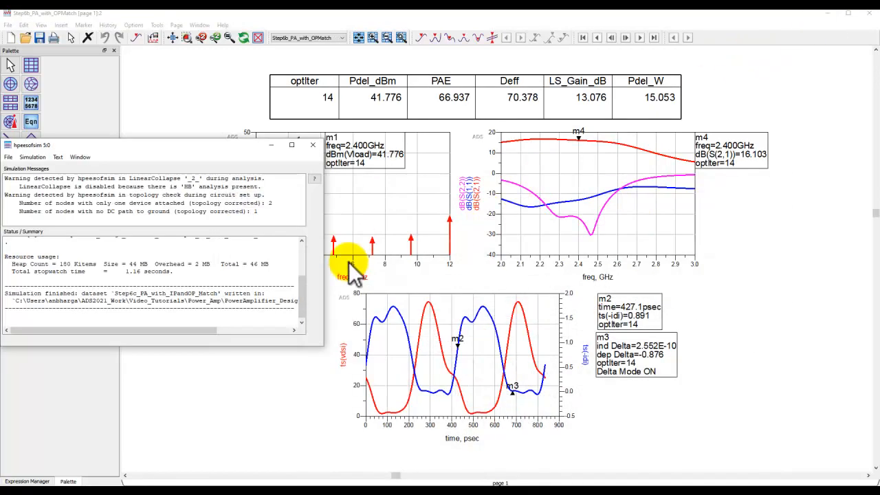
- Return to the Step6c_PA_with_IPandOP_Match schematic and cancel the product license selection
left_click(444, 493)
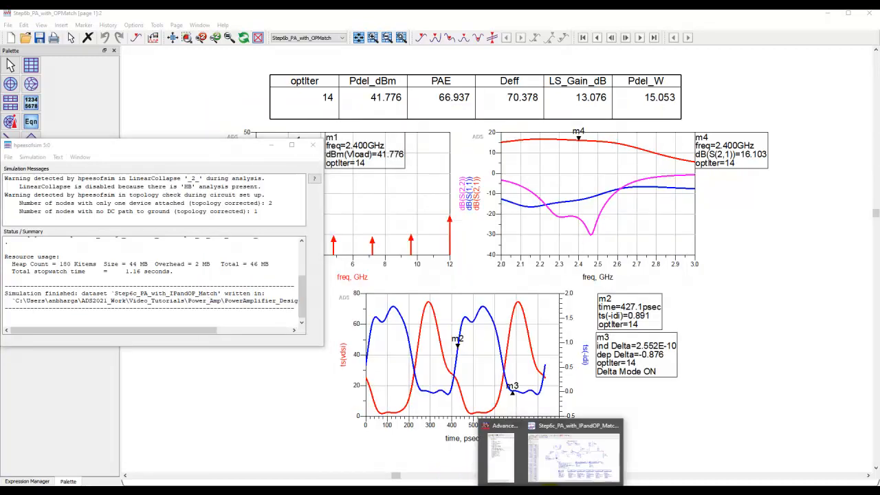
left_click(574, 470)
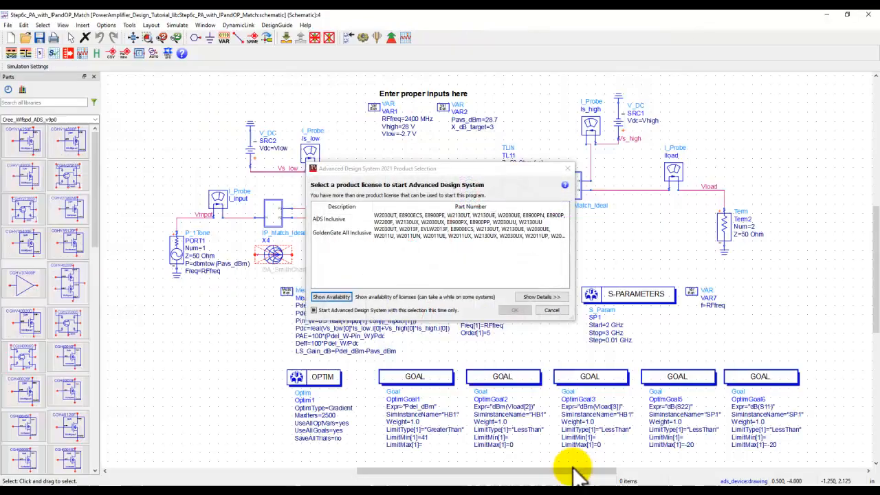
left_click(567, 168)
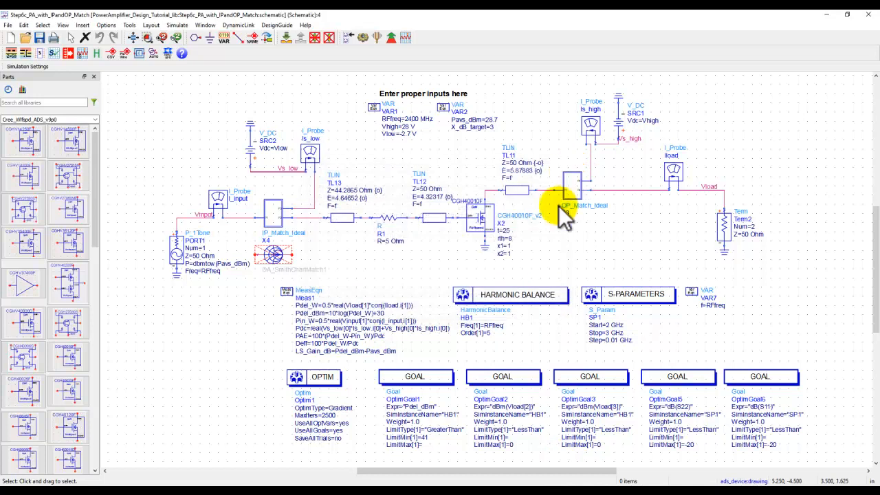
- Optimize the full amplifier, pause once all five goals are met, and close the cockpit while updating the design
left_click(391, 39)
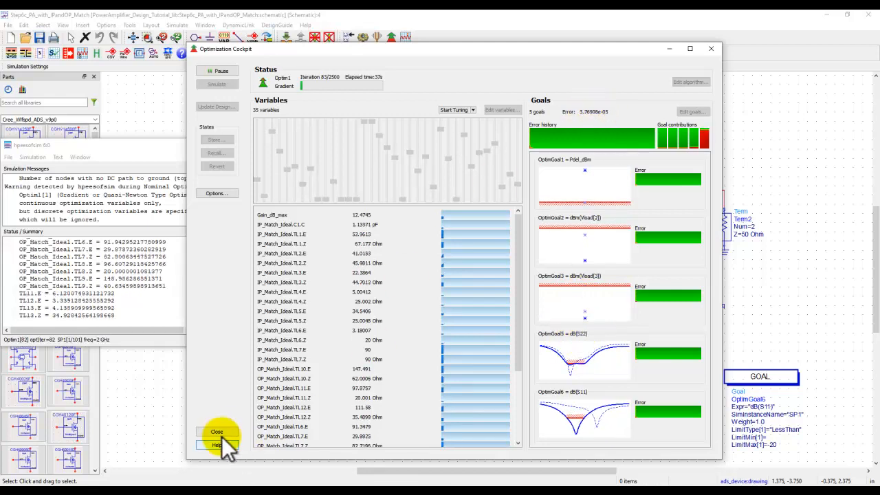
left_click(212, 71)
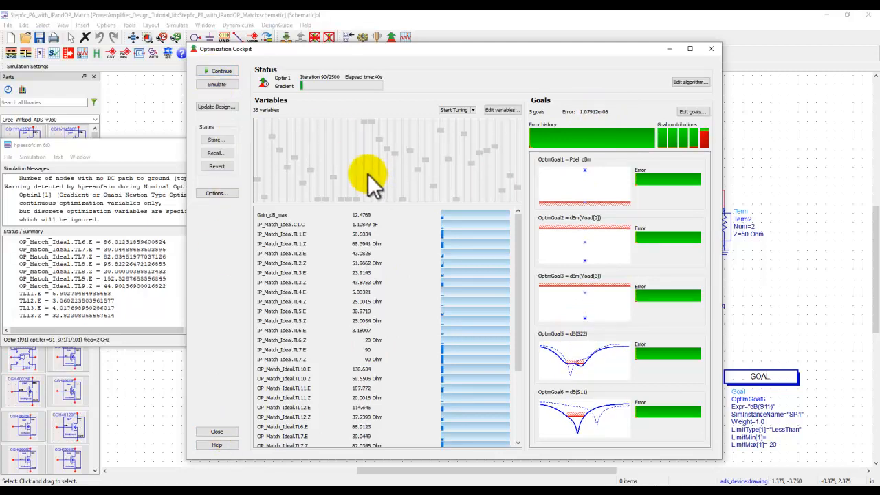
left_click(219, 431)
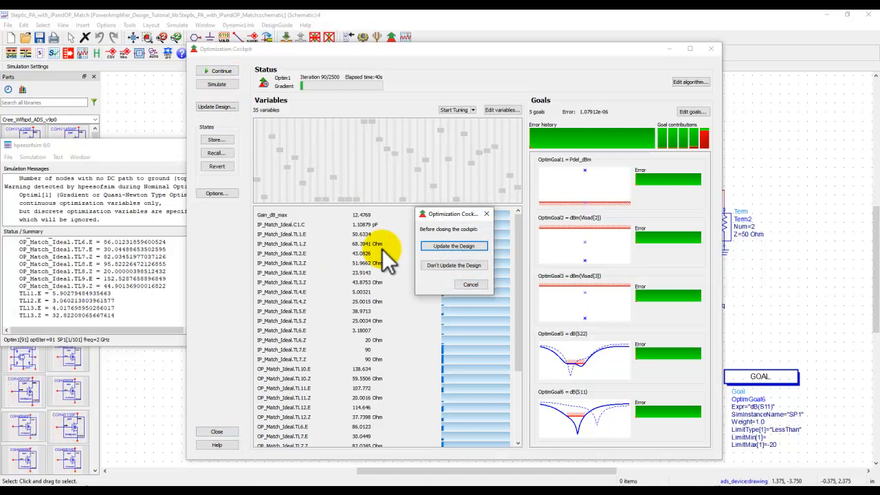
left_click(448, 246)
left_click(458, 277)
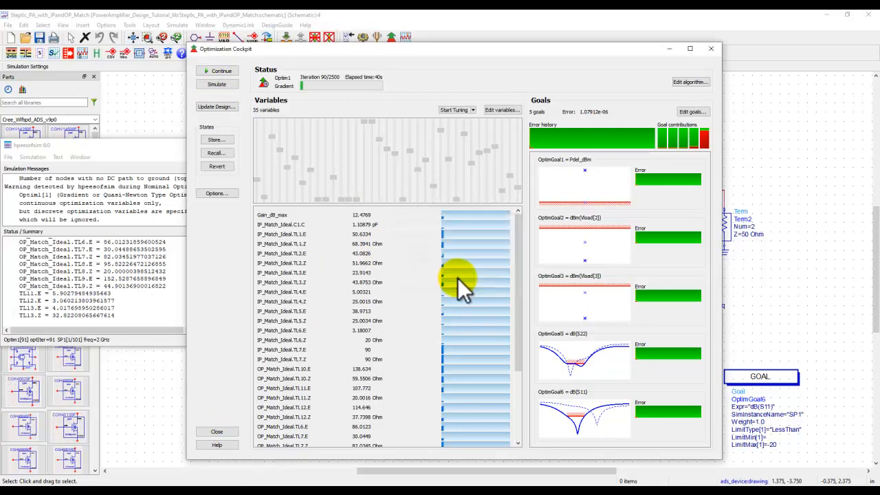
- Simulate the updated design, review its power, efficiency and S-parameter plots, and return to the schematic
left_click(830, 11)
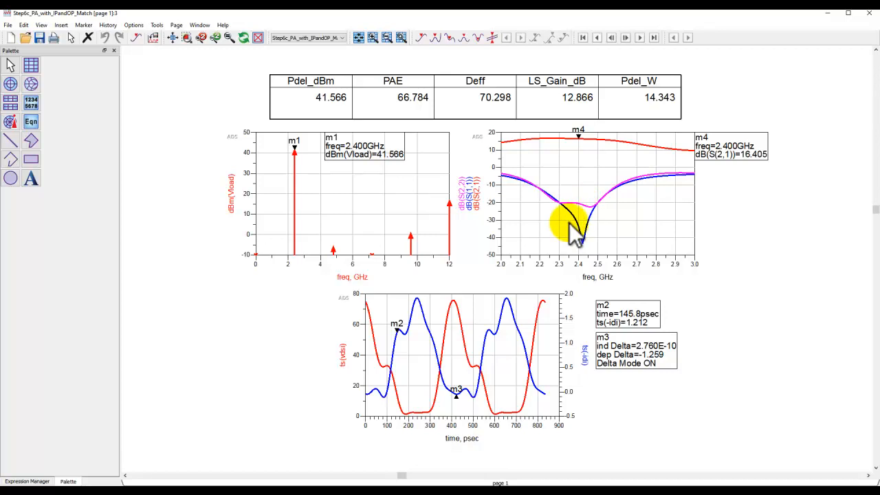
mouse_move(554, 481)
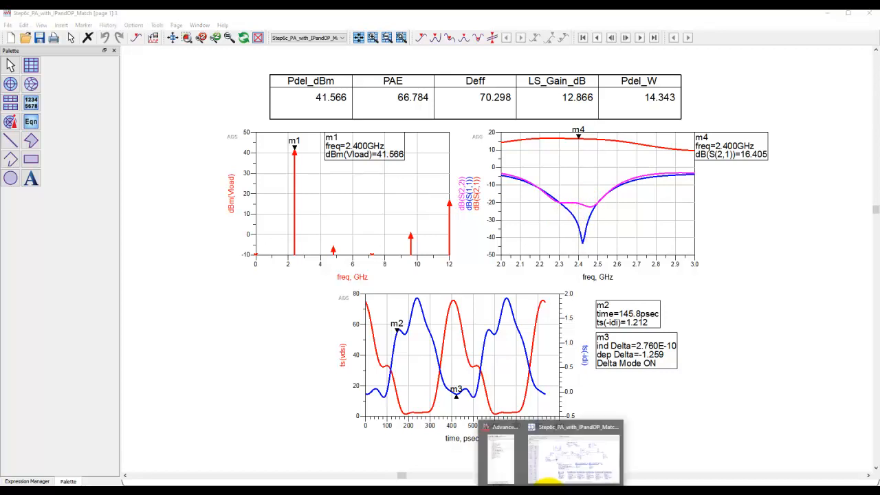
left_click(563, 465)
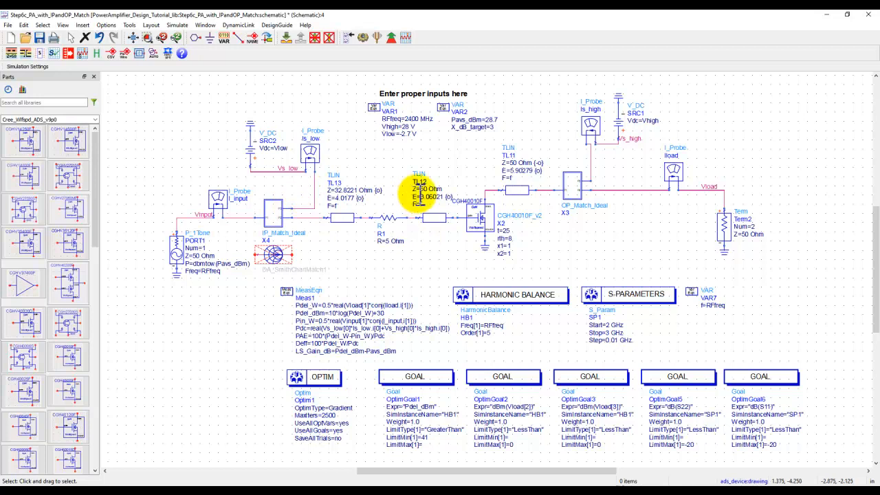
- Open the schematic of the Step6c_PA_with_MStrip_IPandOP_Match cell from the workspace's PA Design - Part2 folder
left_click(552, 494)
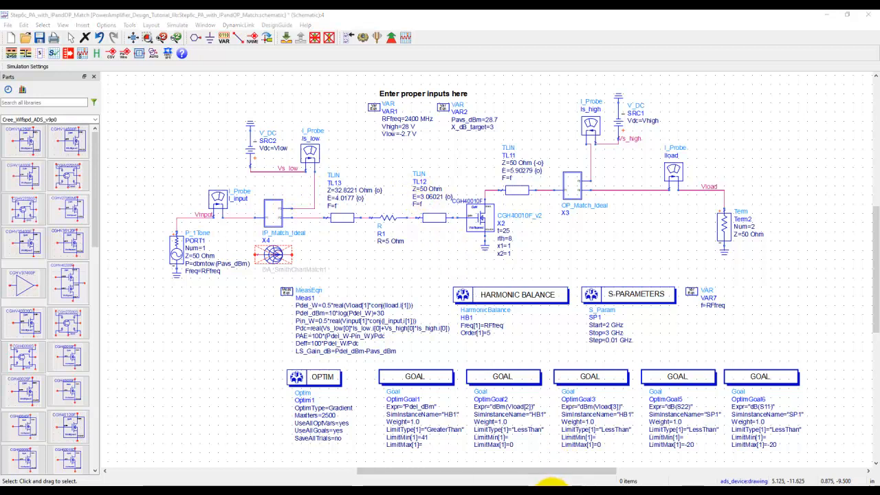
left_click(497, 464)
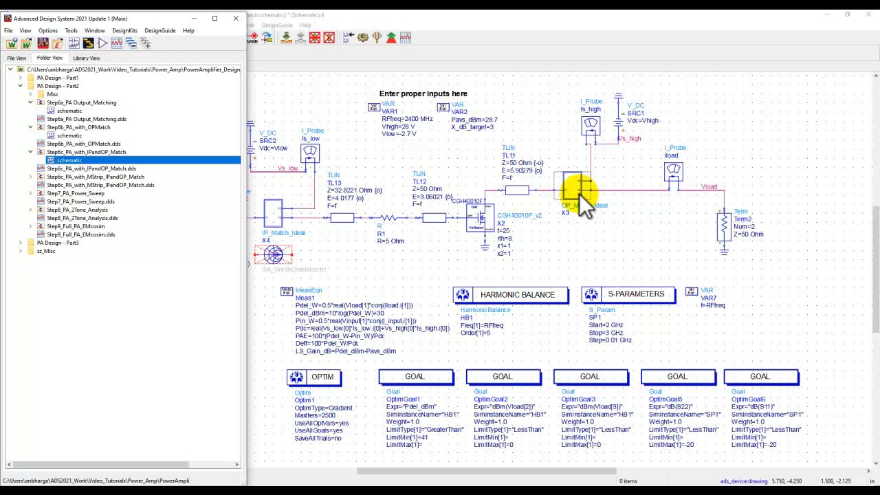
left_click(29, 176)
double_click(67, 185)
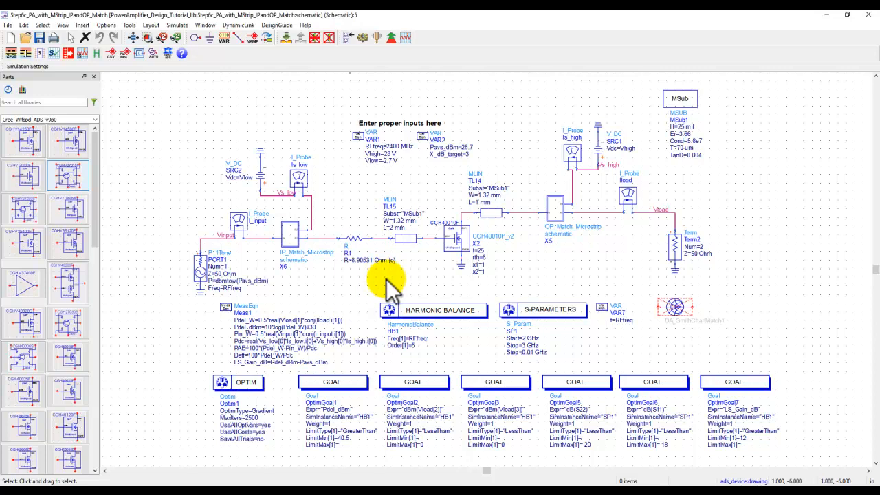
- Descend into the IP_Match_Microstrip subcircuit X6 and inspect its MSub1 substrate definition
left_click(290, 230)
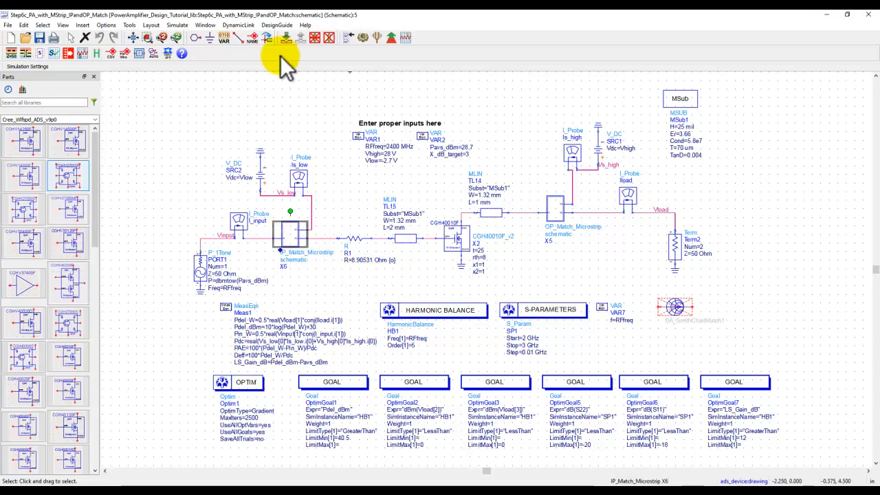
left_click(285, 37)
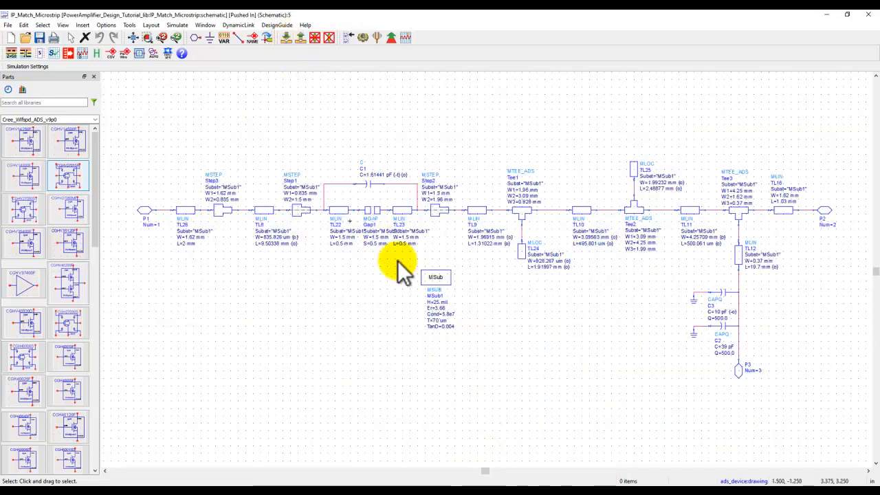
scroll(483, 282, "up", 3)
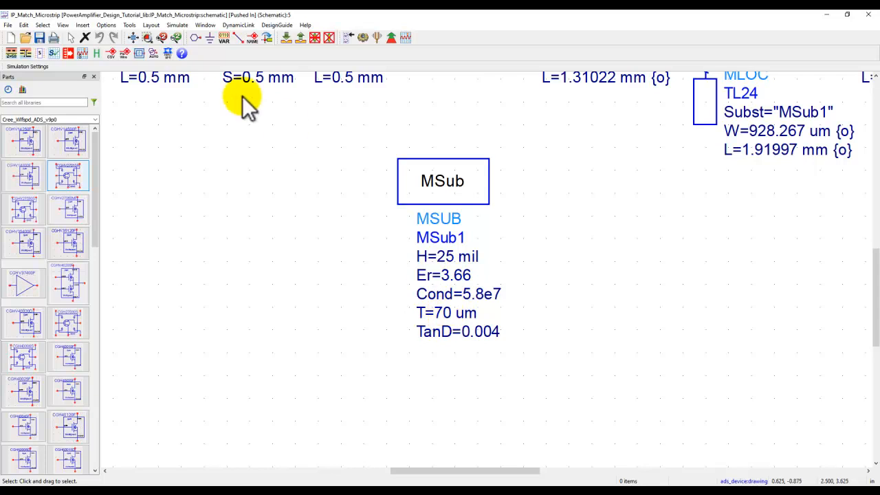
left_click(132, 39)
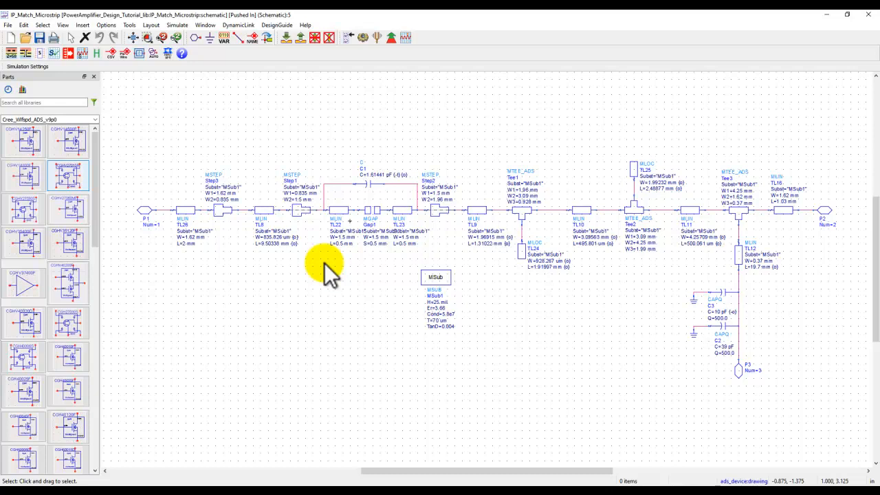
- Inspect the width steps Step3 and Step1 and the capacitor gap section of the input network, and return to the amplifier schematic
scroll(302, 227, "up", 4)
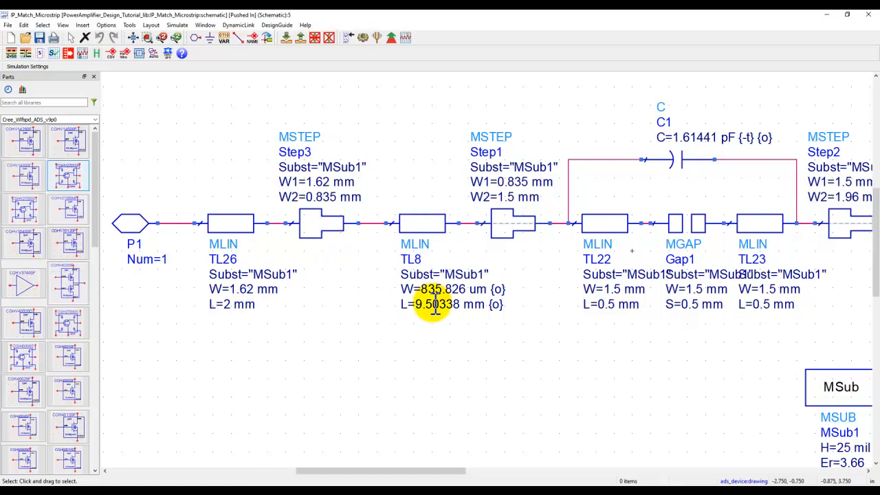
left_click(320, 226)
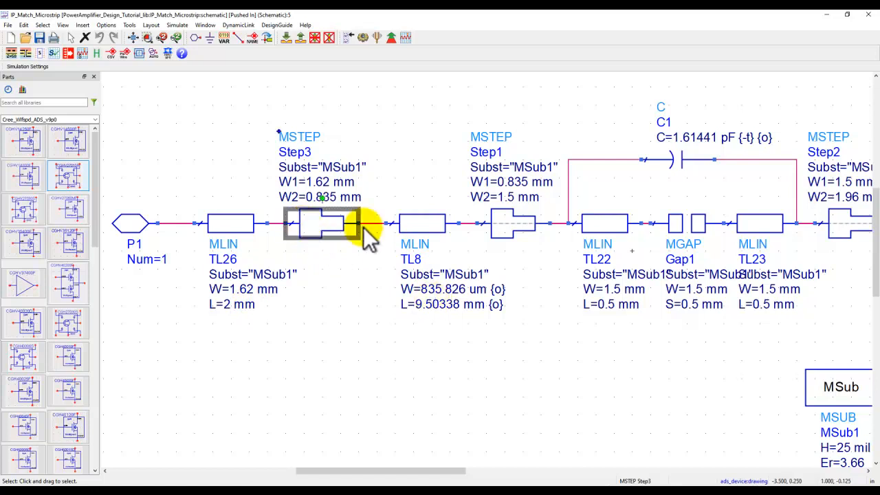
left_click(505, 223)
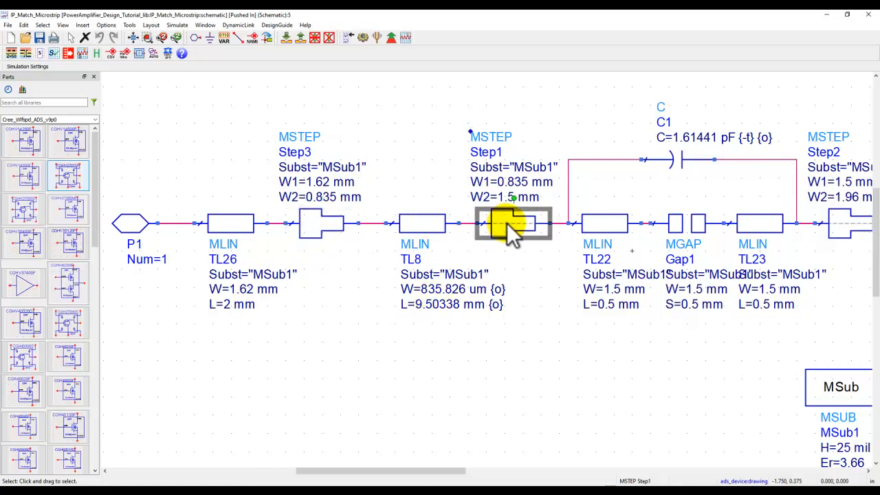
left_click_drag(628, 337, 392, 340)
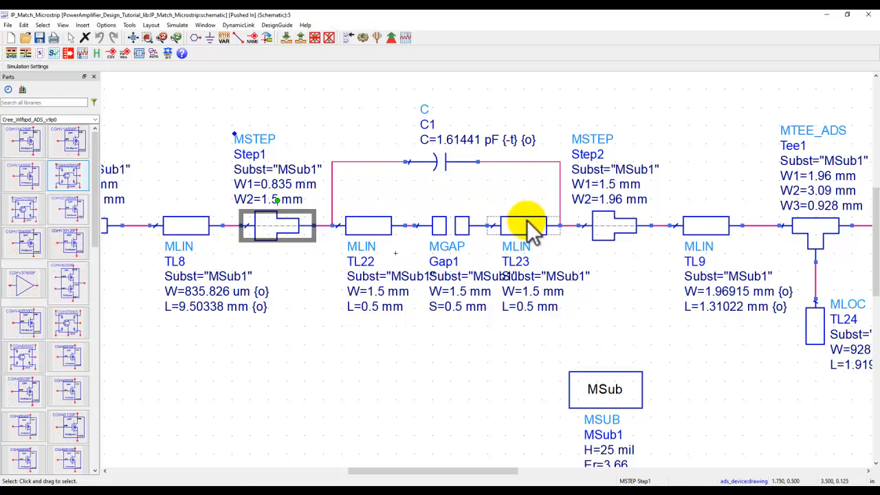
left_click(134, 37)
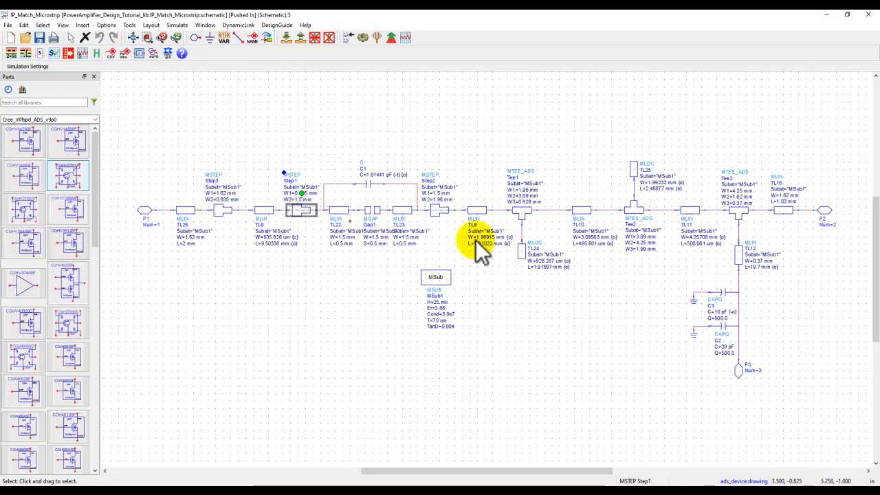
left_click(301, 40)
- Descend into the OP_Match_Microstrip subcircuit X5 and inspect the deactivated microstrip line TL16 above capacitor C4
left_click(556, 206)
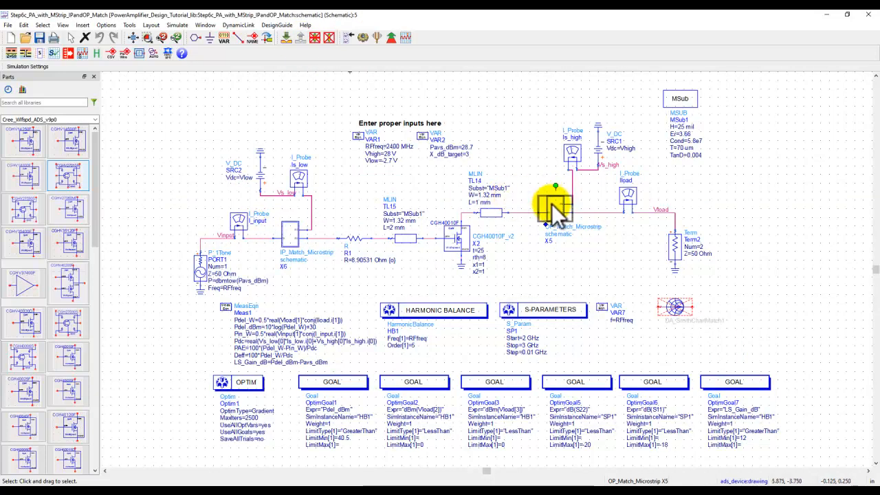
left_click(286, 36)
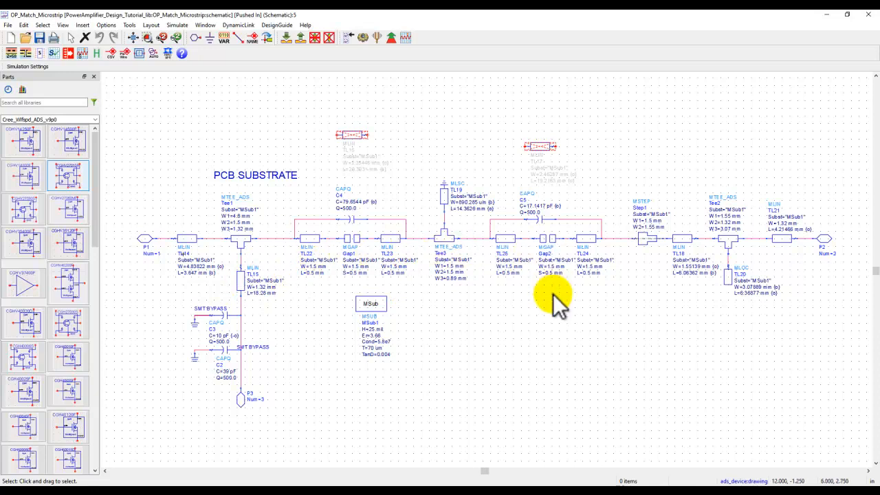
scroll(475, 255, "up", 3)
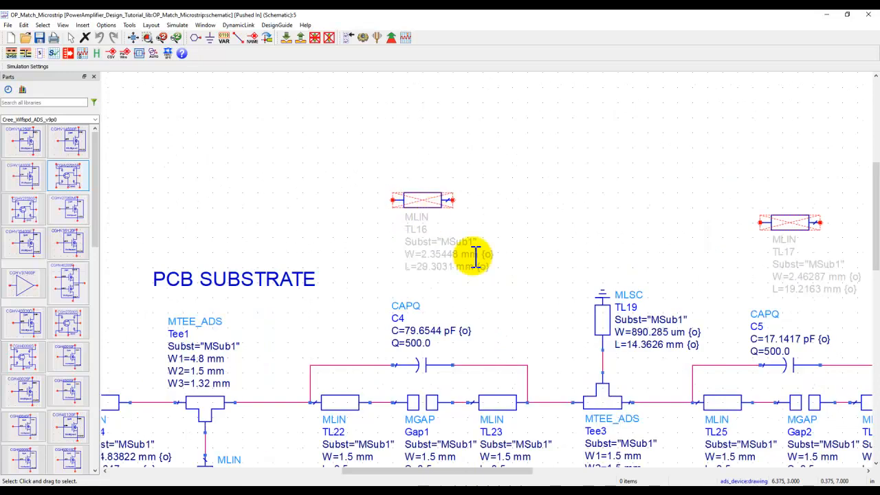
scroll(479, 260, "up", 1)
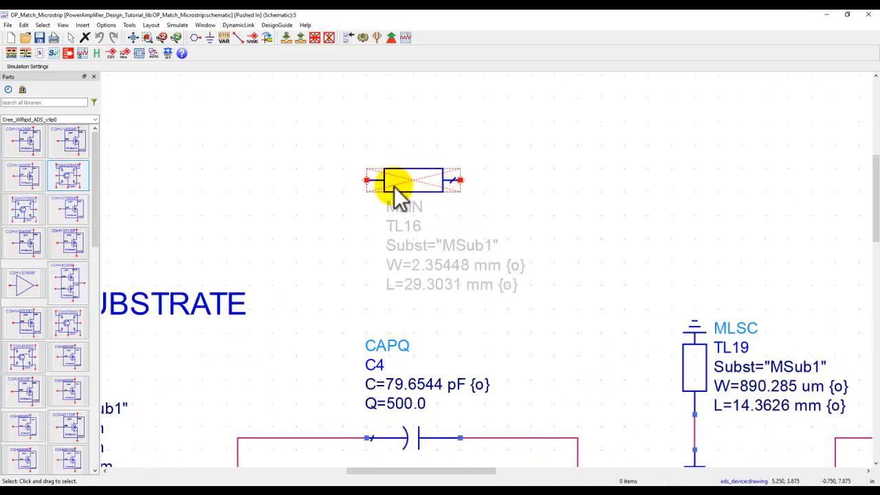
left_click(415, 181)
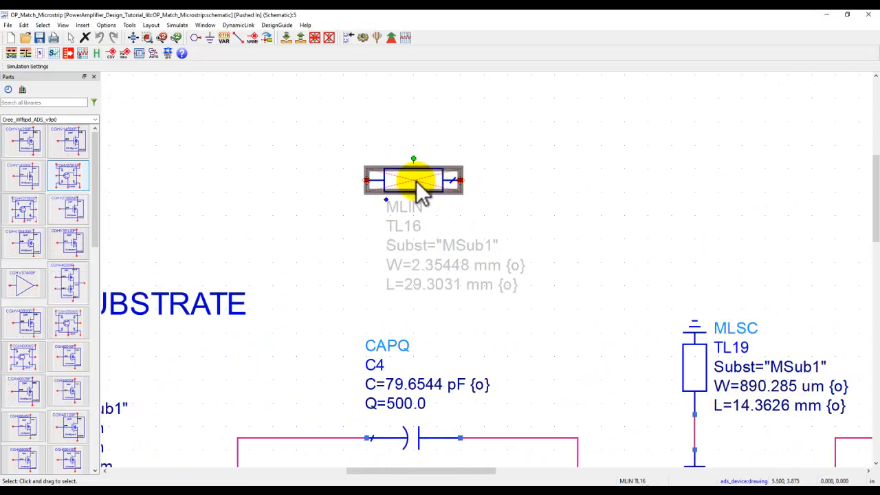
- Activate the microstrip line TL16 above capacitor C4 and deactivate it again
left_click(330, 37)
left_click(580, 186)
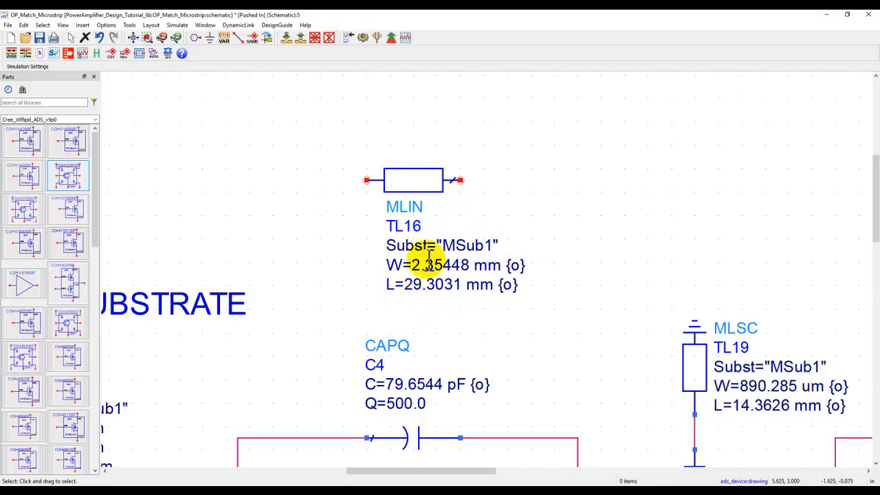
left_click(412, 178)
left_click(329, 37)
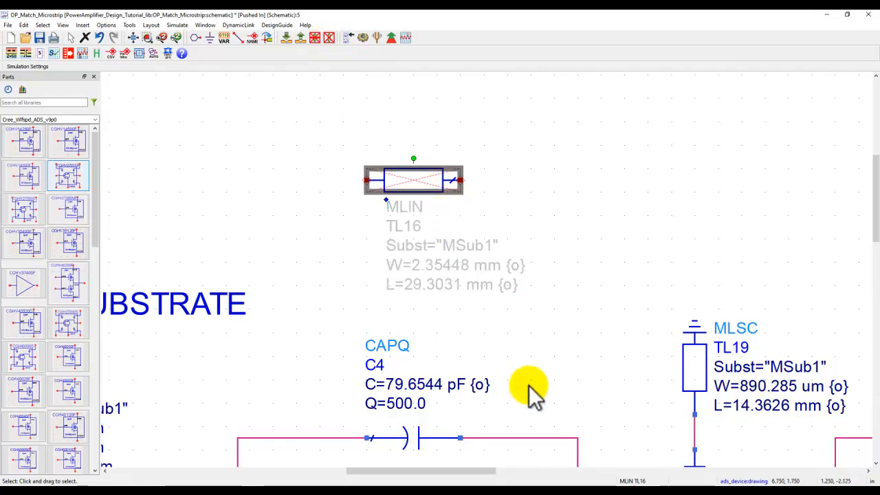
- Inspect the C4 and C5 capacitor gap sections and the deactivated line TL17, view the whole output network, and return to the amplifier schematic
scroll(530, 357, "down", 5)
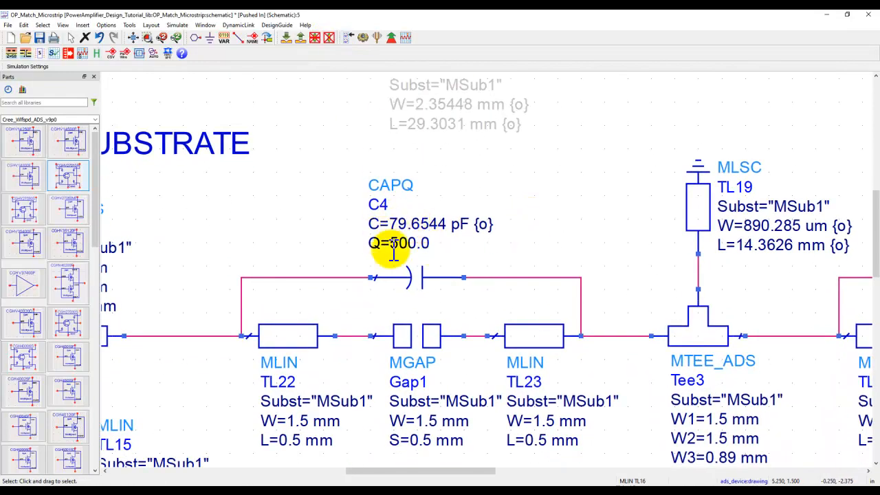
left_click_drag(517, 200, 481, 279)
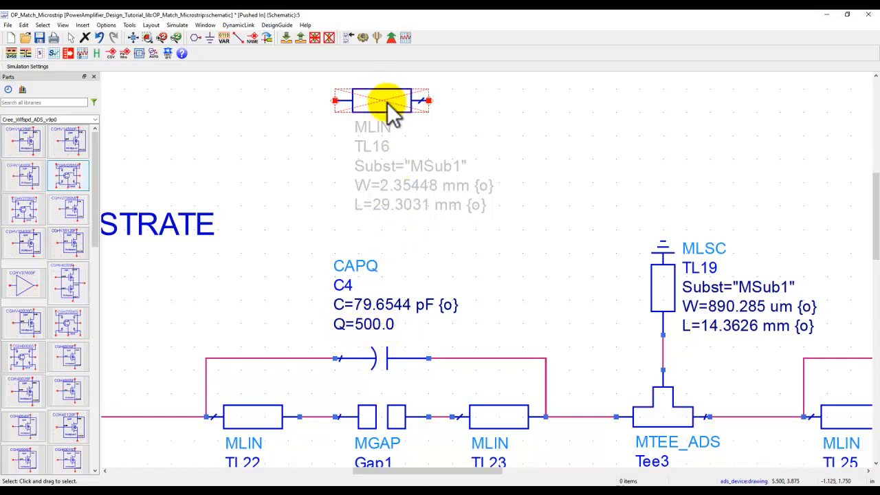
left_click_drag(487, 307, 489, 268)
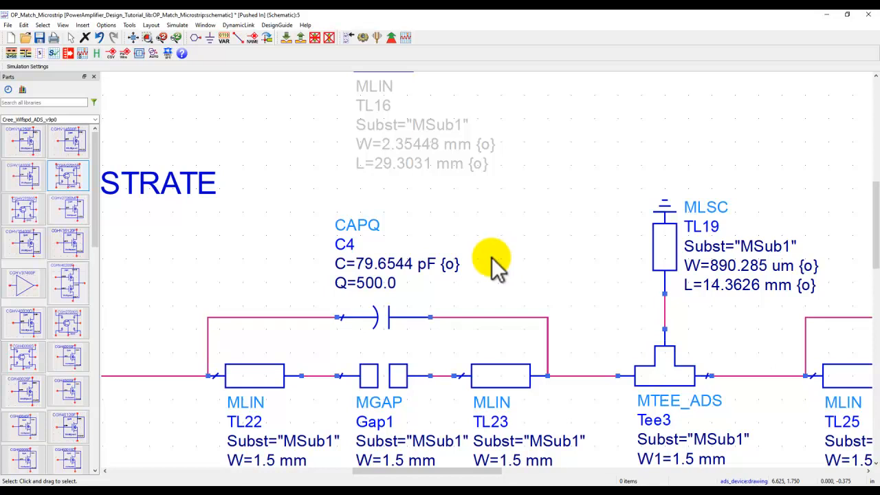
left_click_drag(598, 250, 184, 250)
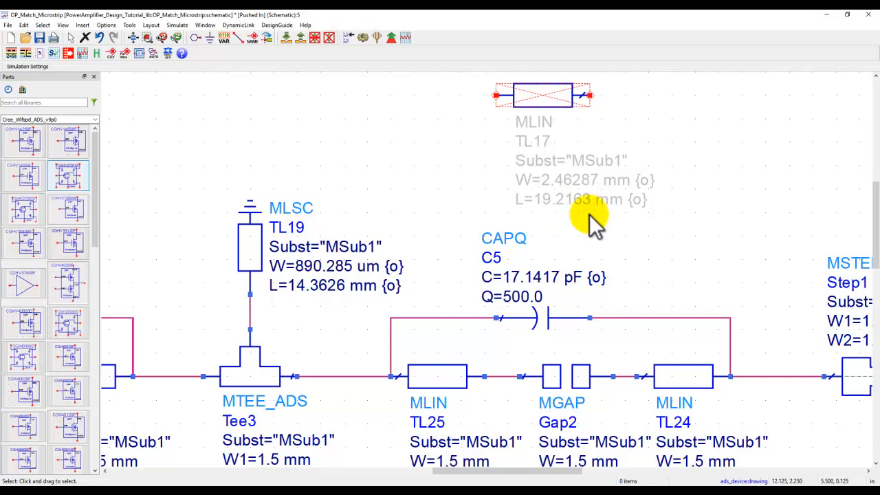
scroll(595, 246, "down", 2)
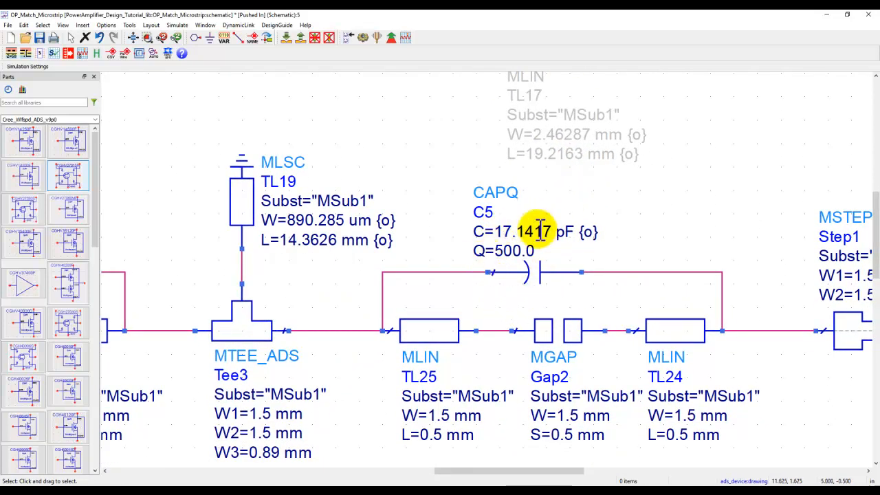
left_click(136, 39)
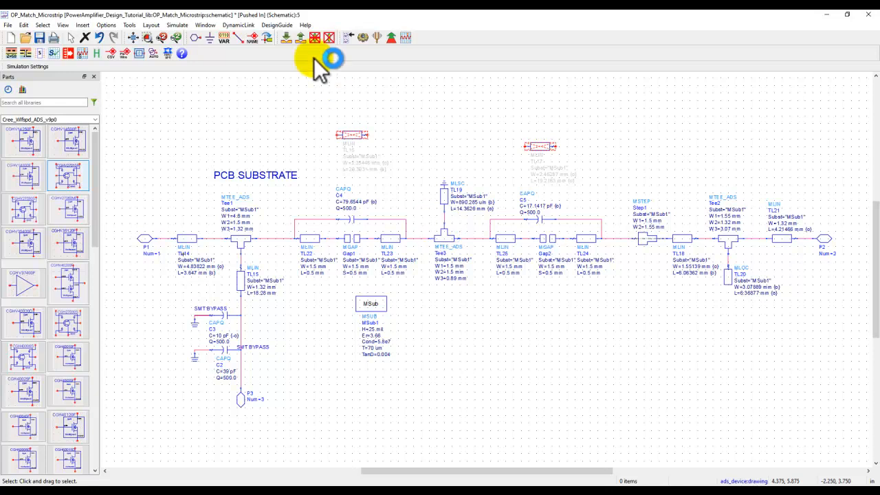
left_click(297, 38)
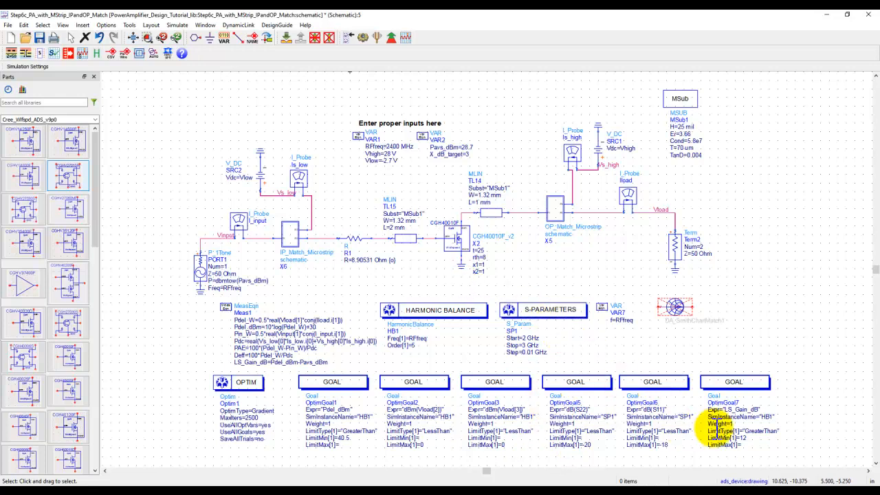
- Examine the optimization goals OptimGoal5, OptimGoal6 and OptimGoal7 for S22, S11 and LS_Gain_dB, and return to the full schematic view
scroll(713, 427, "up", 1)
scroll(595, 342, "up", 2)
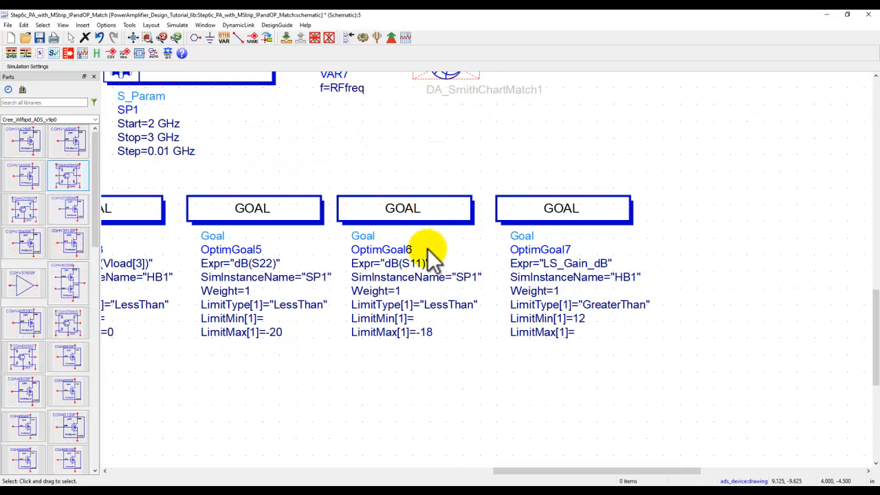
scroll(457, 275, "up", 1)
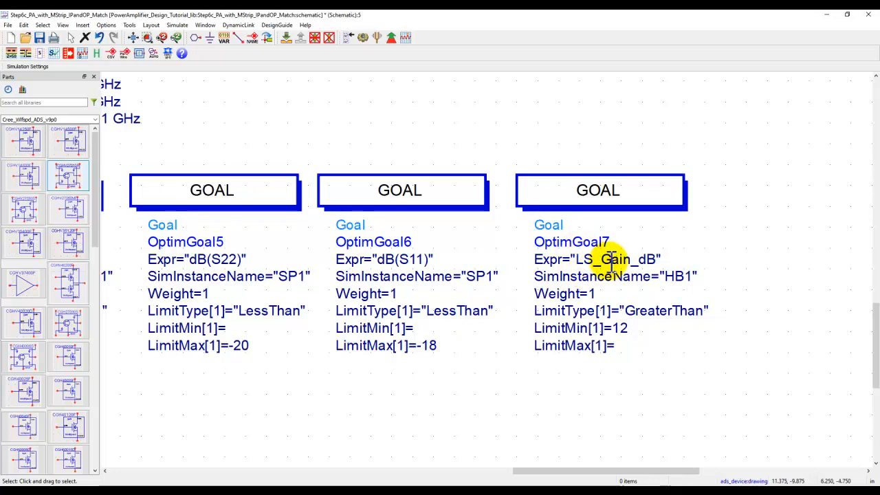
left_click(147, 37)
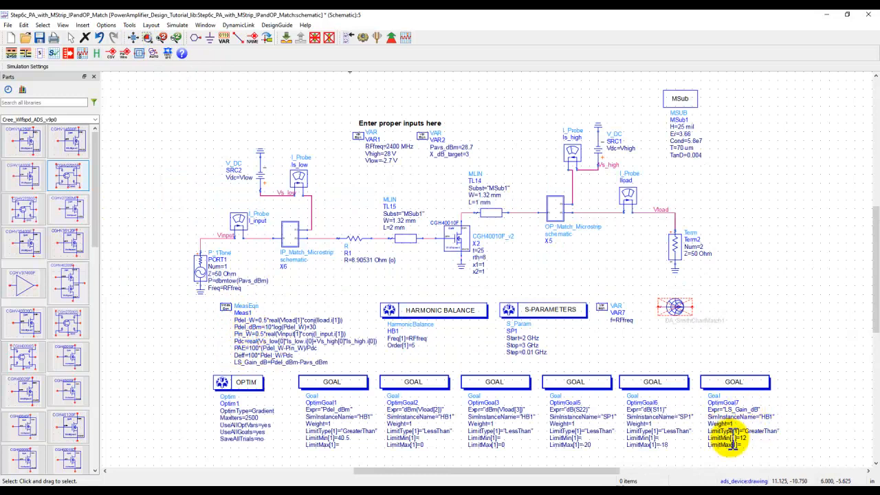
scroll(733, 444, "up", 3)
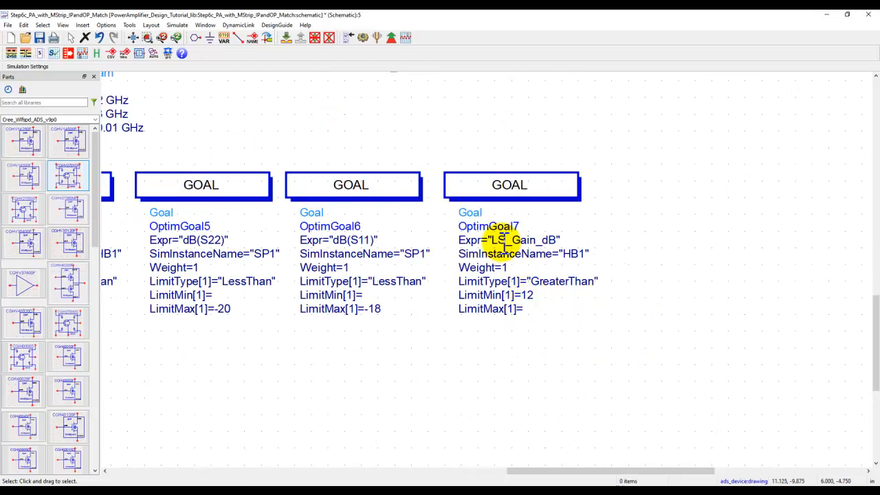
left_click(133, 38)
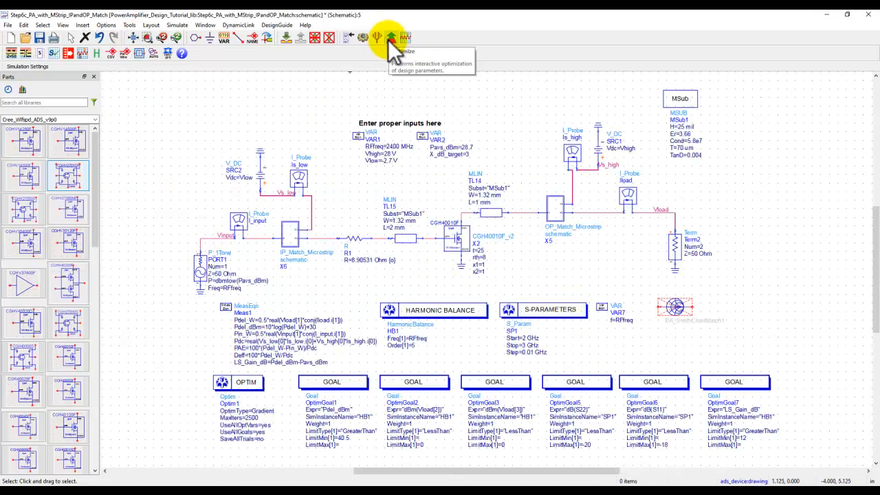
- Simulate the unoptimized microstrip amplifier, review its data display, and return to the schematic
left_click(362, 38)
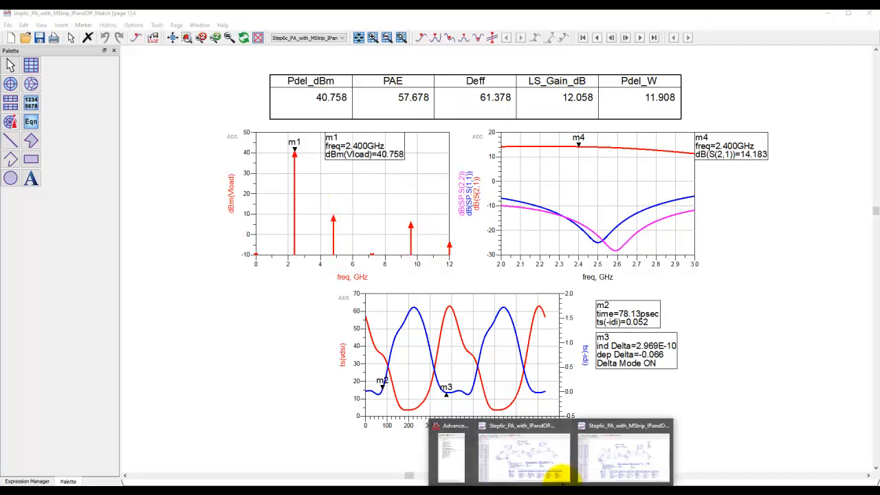
left_click(558, 474)
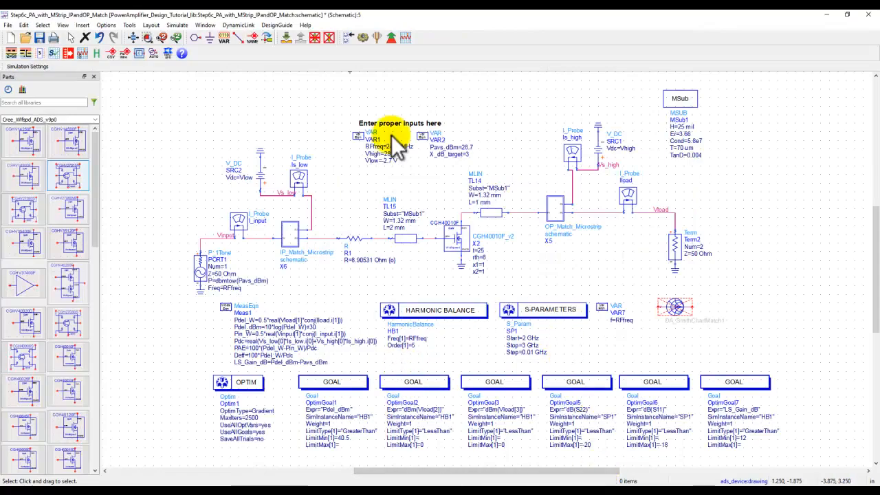
- Run the optimization, pause it once all six goals are met, and update the design with the optimized algorithm and variables only
left_click(389, 39)
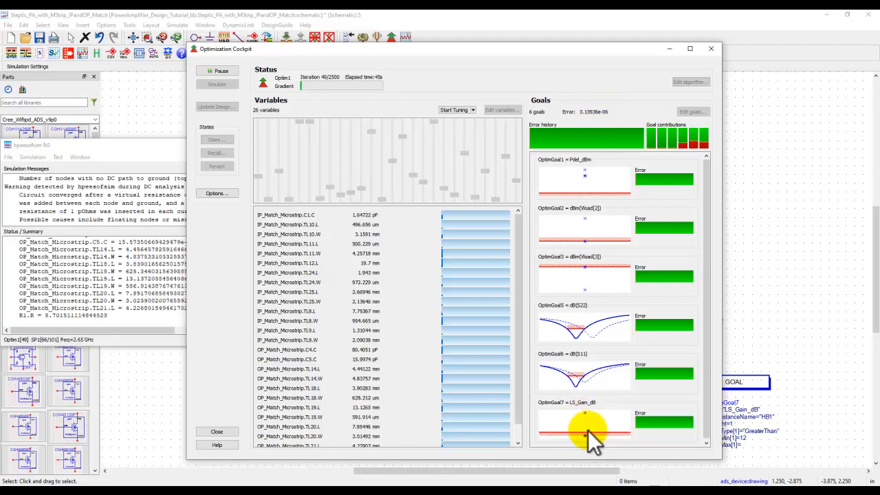
mouse_move(585, 435)
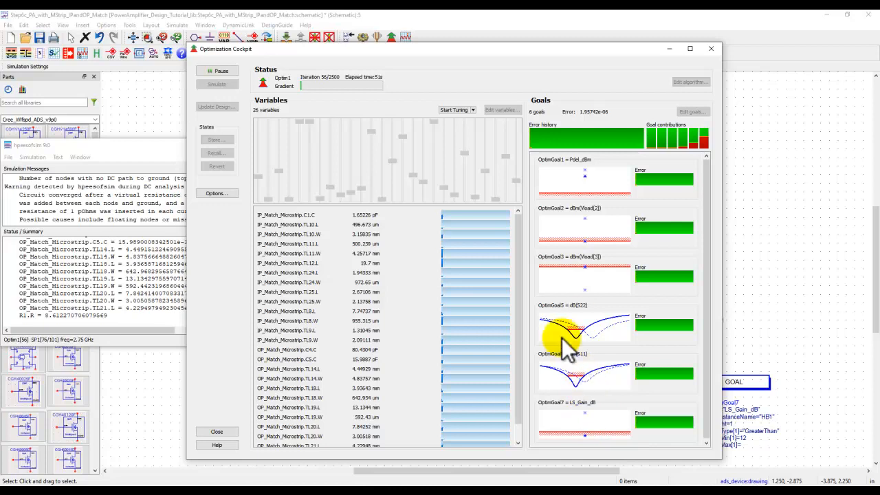
left_click(221, 71)
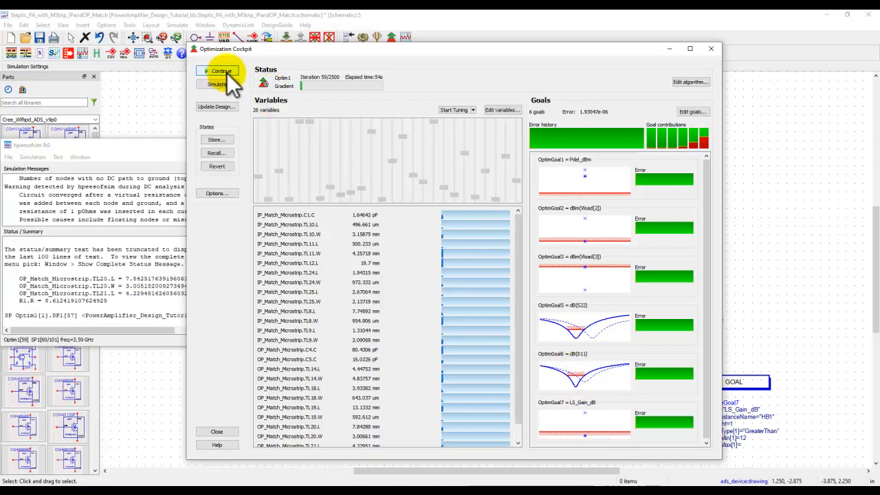
left_click(217, 432)
left_click(437, 246)
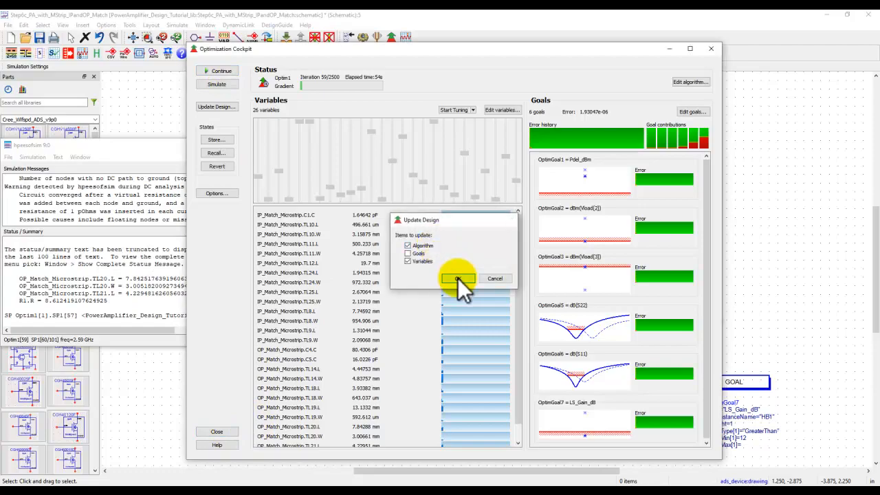
left_click(456, 280)
- Return to the microstrip amplifier schematic and simulate the optimized design to refresh its data display
mouse_move(549, 481)
left_click(612, 470)
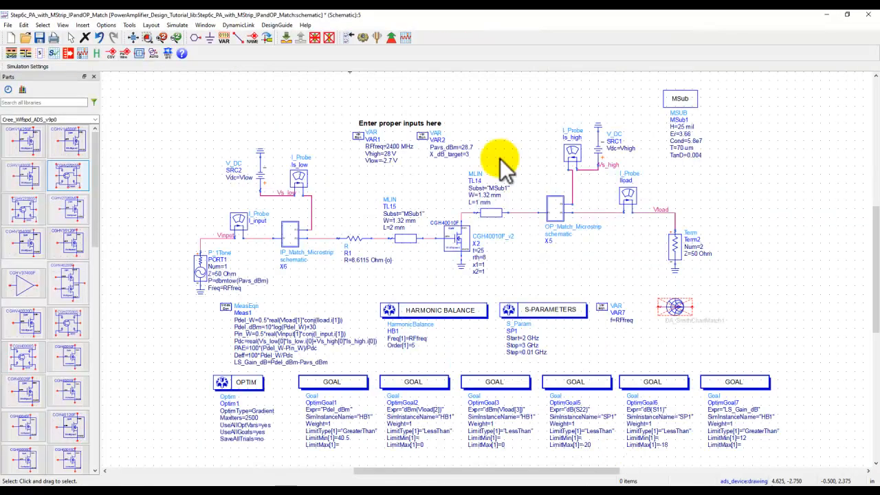
left_click(364, 38)
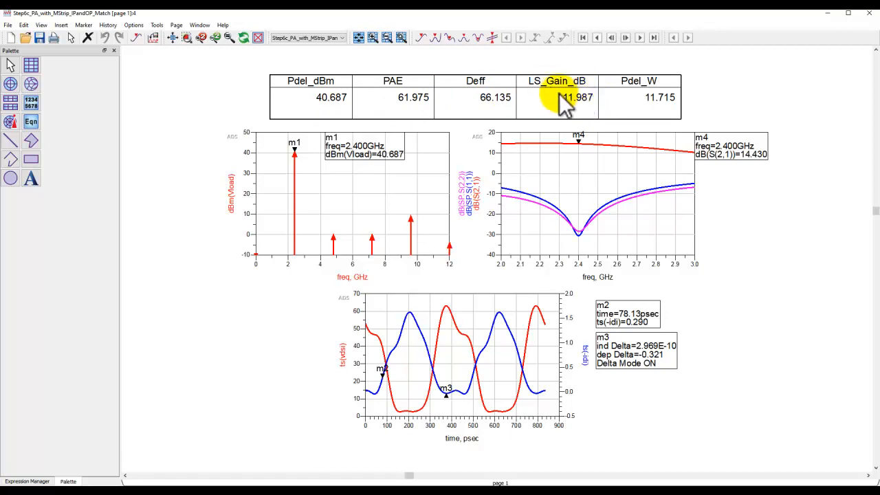
- Switch to the PowerPoint slide show and go back to the Power Amplifier Design Tutorial overview slide
left_click(569, 493)
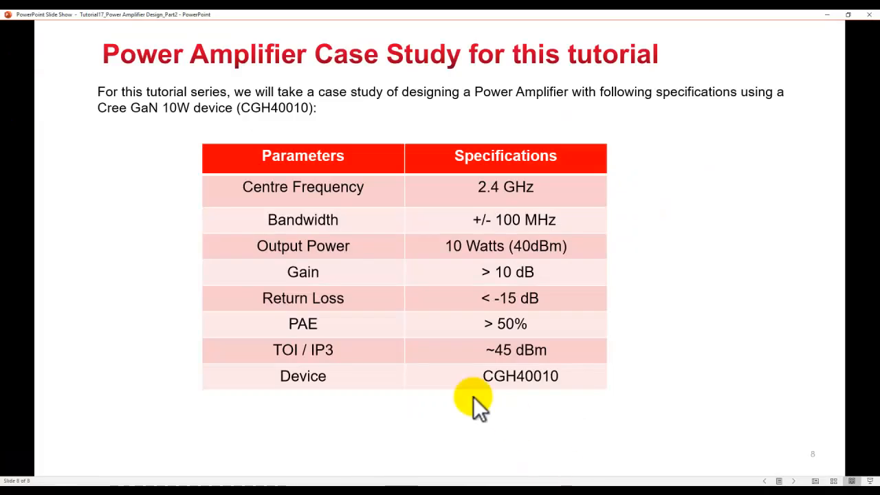
scroll(452, 387, "up", 4)
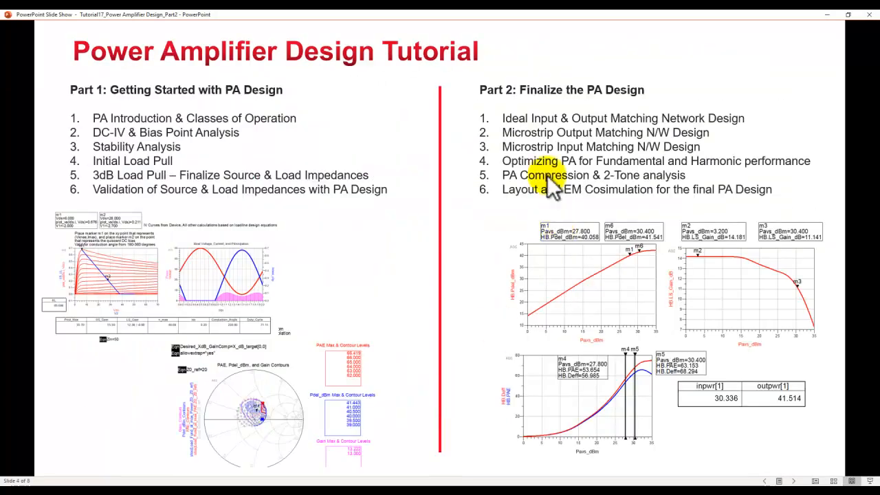
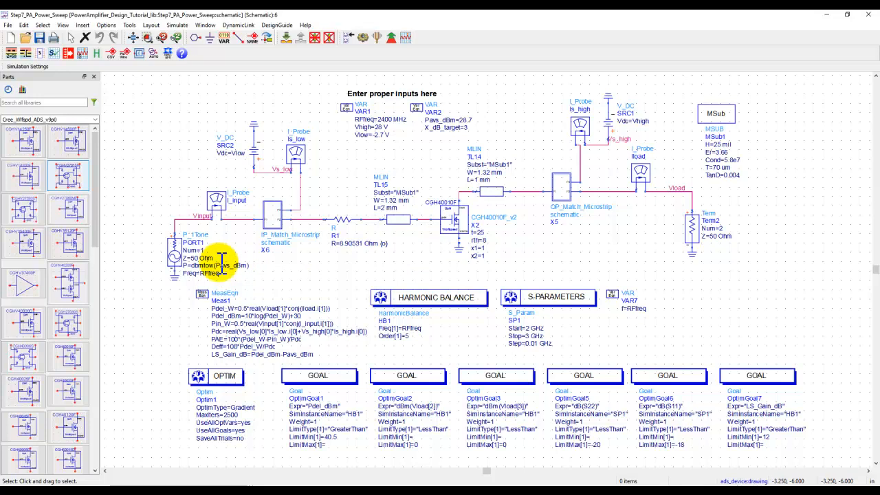
- Check the Pavs_dBm sweep settings of the harmonic balance controller HB1 and simulate the power sweep schematic
double_click(408, 297)
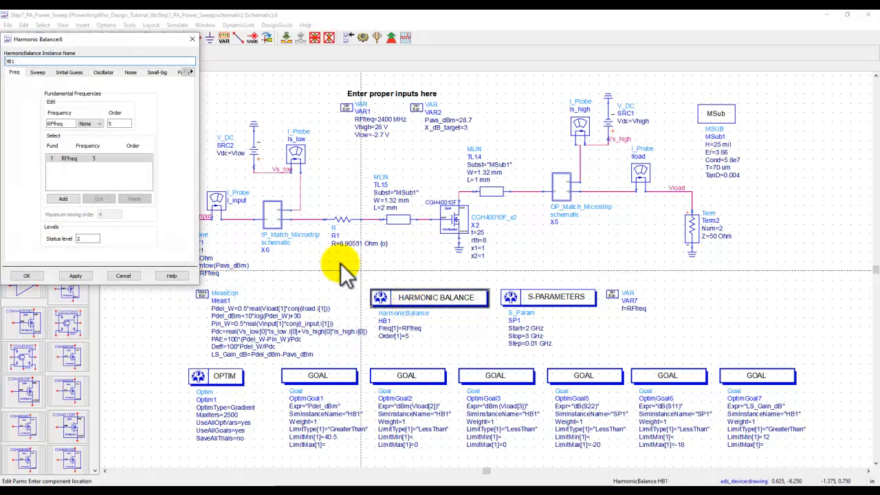
left_click(37, 73)
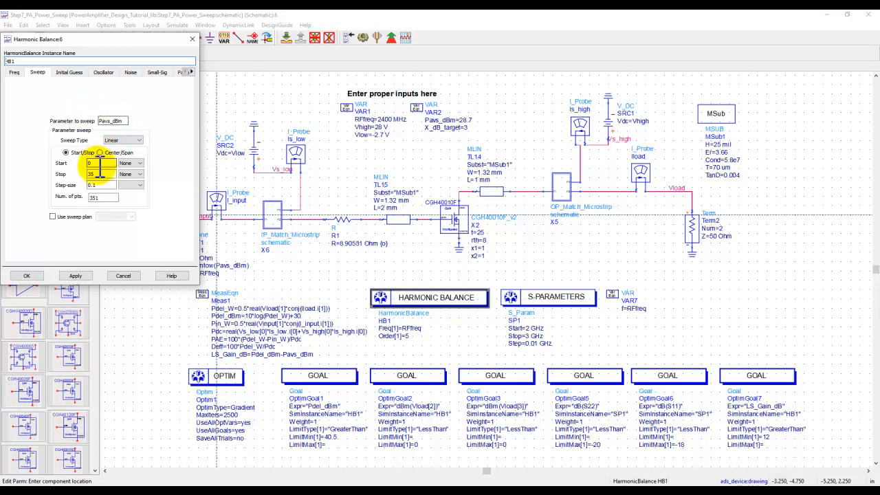
left_click(27, 275)
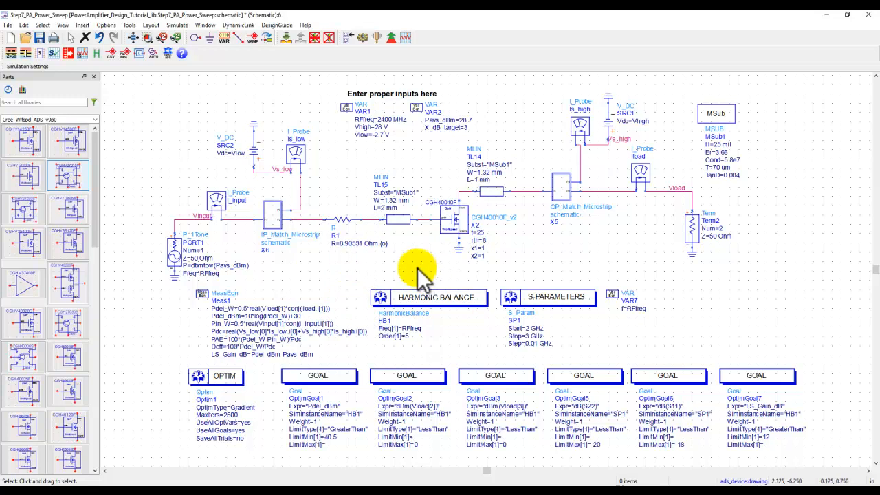
left_click(363, 37)
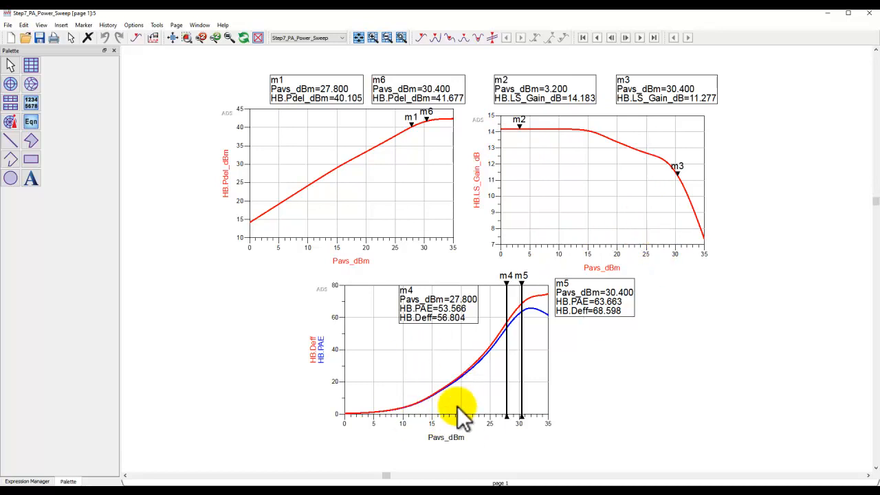
- Inspect the PAE and Deff plot, and move gain marker m3 along the LS_Gain_dB trace to Pavs_dBm=29.1
scroll(494, 387, "up", 2)
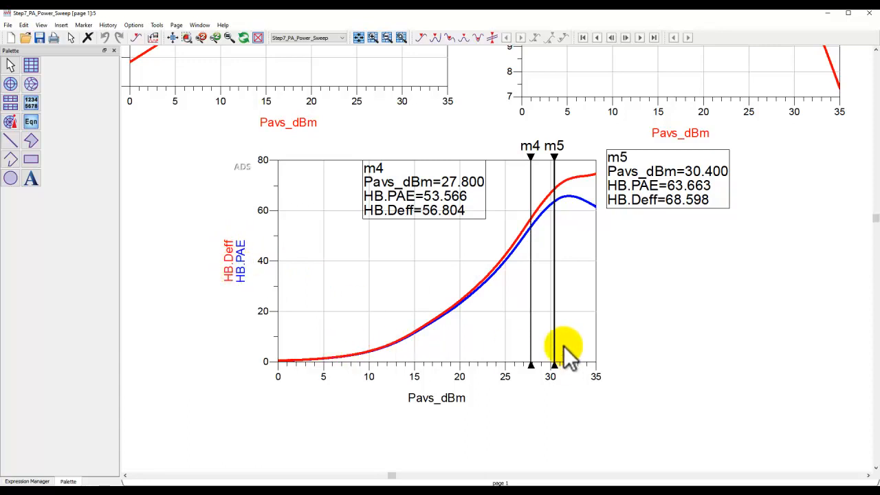
left_click(172, 38)
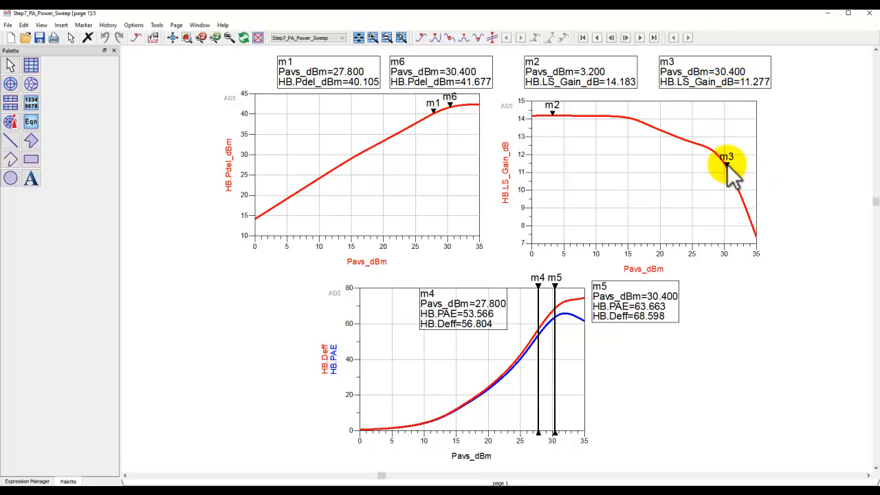
mouse_move(727, 164)
left_mouse_down()
mouse_move(661, 132)
mouse_move(675, 151)
mouse_move(672, 144)
left_mouse_up()
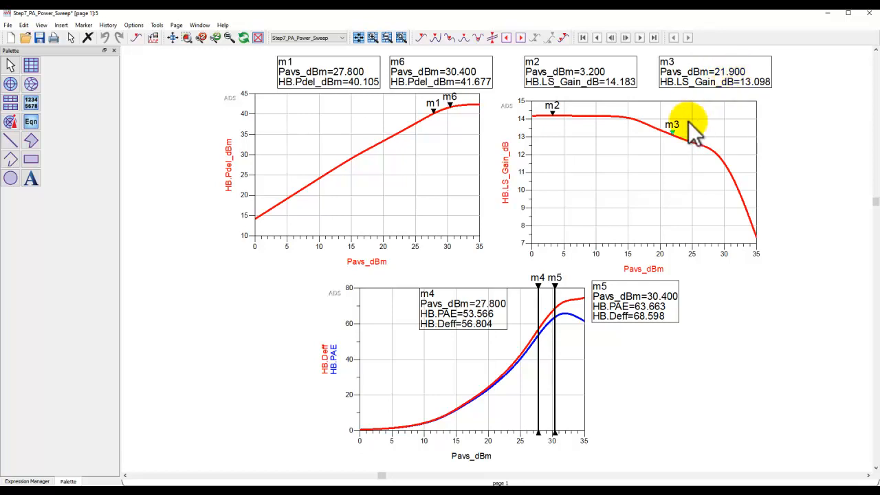
left_click_drag(675, 137, 718, 153)
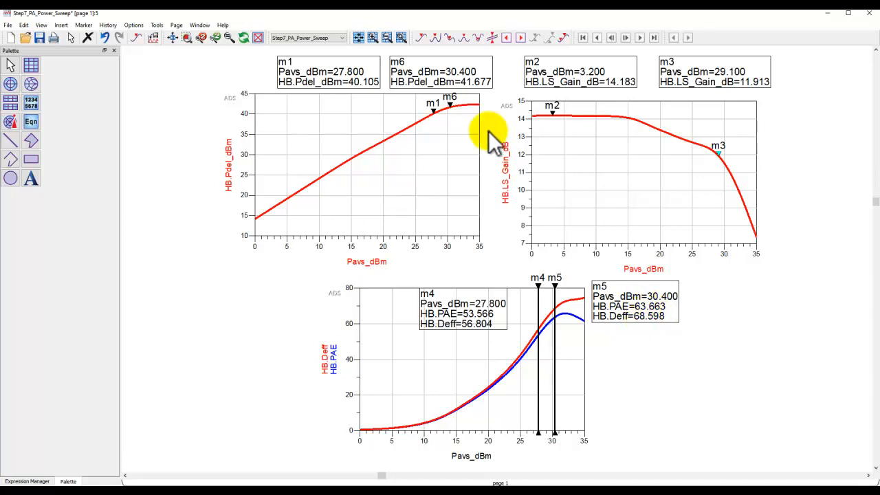
- Open the Step8_PA_2Tone_Analysis schematic and examine the frequency and power settings of the P_nTone source
left_click(546, 494)
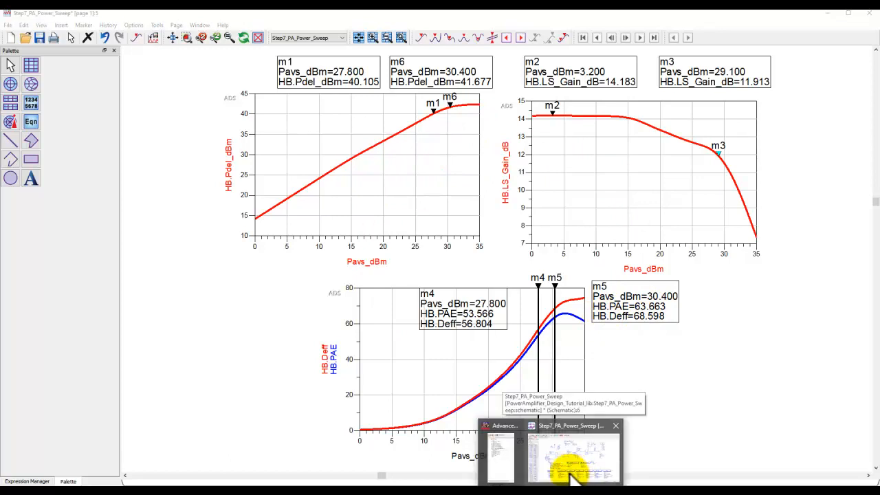
left_click(503, 463)
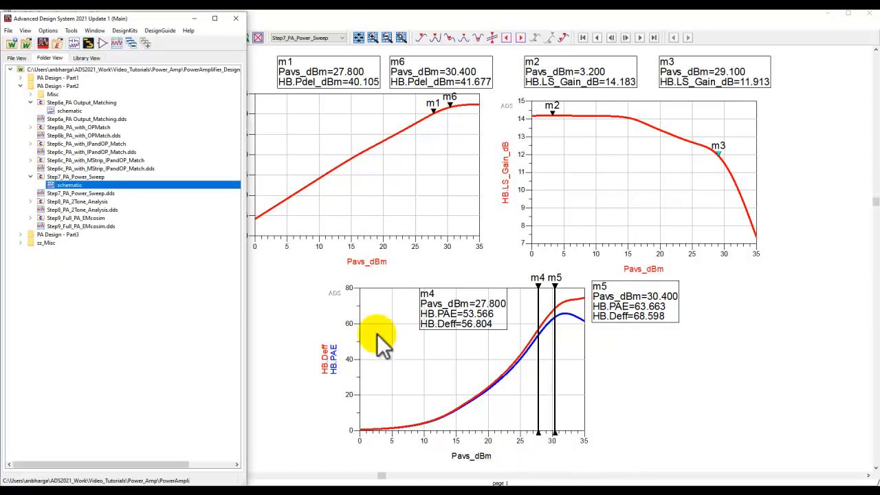
double_click(71, 202)
left_click(73, 209)
double_click(73, 209)
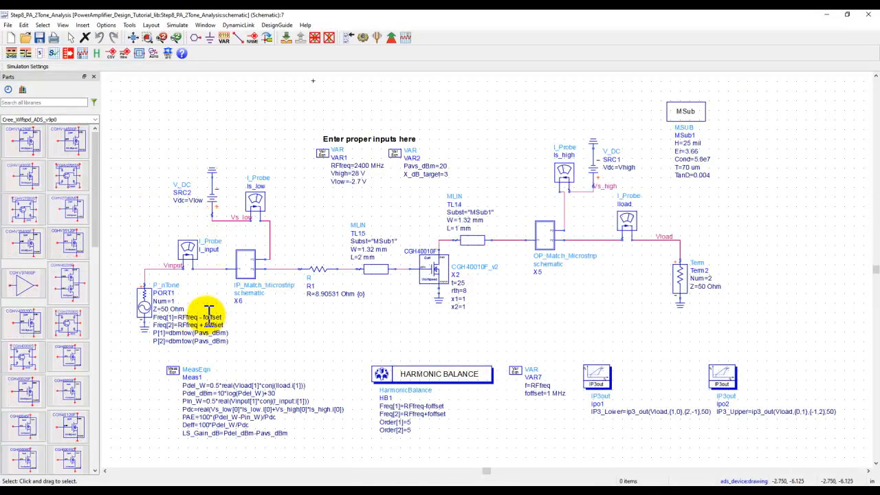
scroll(209, 313, "up", 2)
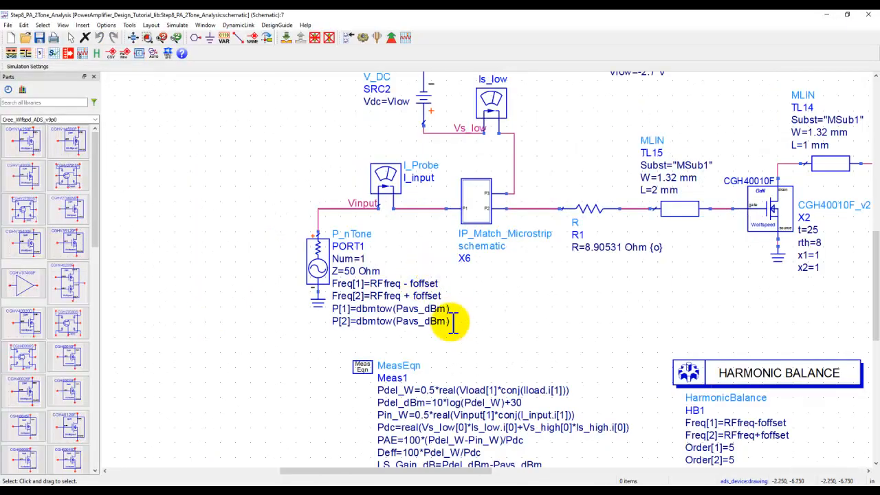
left_click_drag(478, 332, 475, 327)
scroll(443, 306, "up", 2)
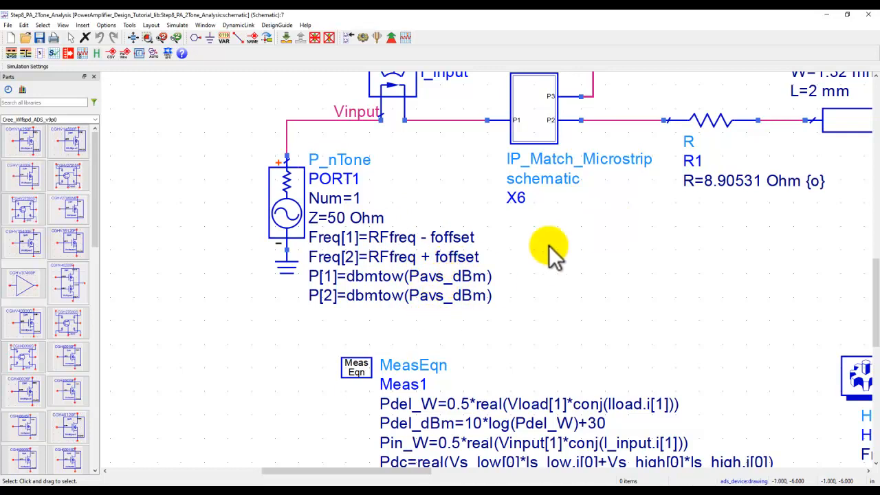
scroll(548, 245, "down", 2)
left_click_drag(543, 253, 356, 333)
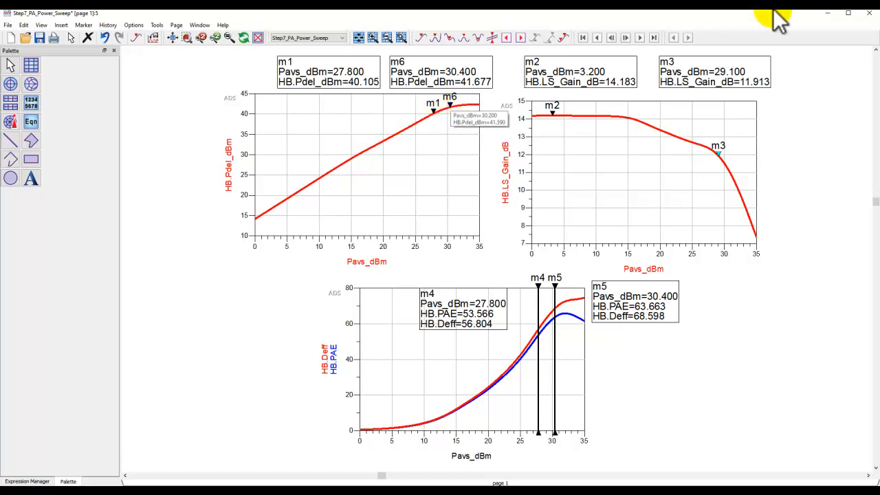
- Move marker m1 on the Pdel_dBm trace of the power sweep display to Pavs_dBm=20 and return to the two-tone schematic
left_click(828, 14)
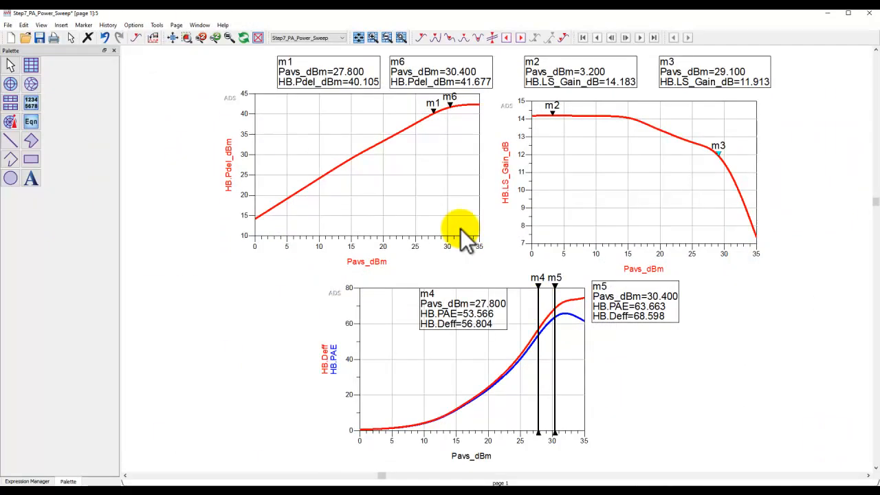
left_click_drag(436, 105, 386, 147)
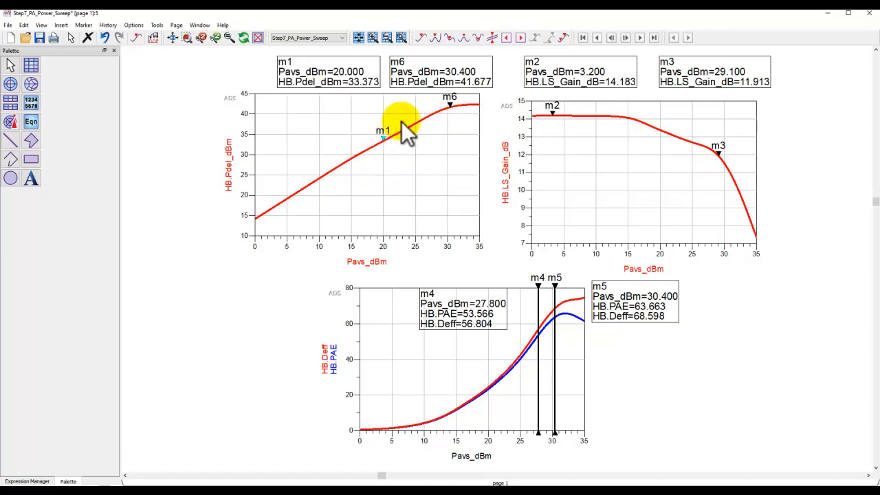
left_click(827, 13)
- Examine the two-tone harmonic balance settings and the IP3_Lower and IP3_Upper expressions of the two IP3out components
scroll(529, 285, "up", 5)
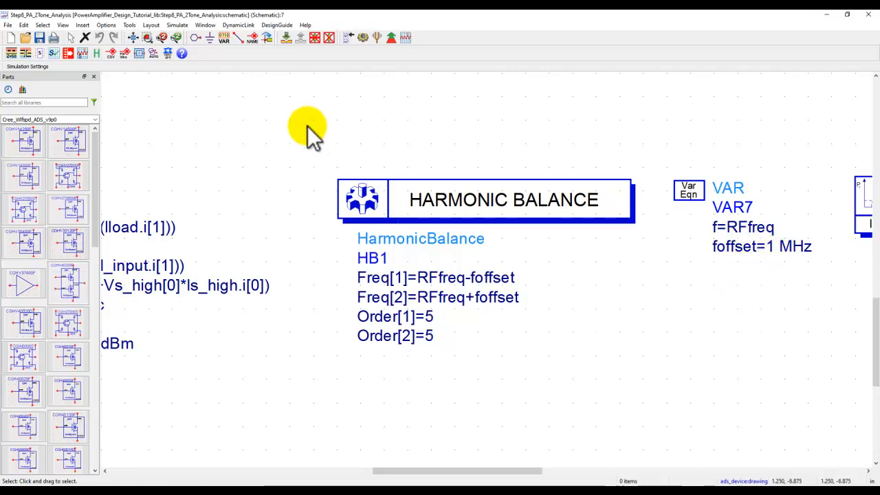
left_click(133, 38)
left_click_drag(681, 294, 117, 293)
scroll(446, 285, "down", 1)
left_click_drag(542, 316, 403, 328)
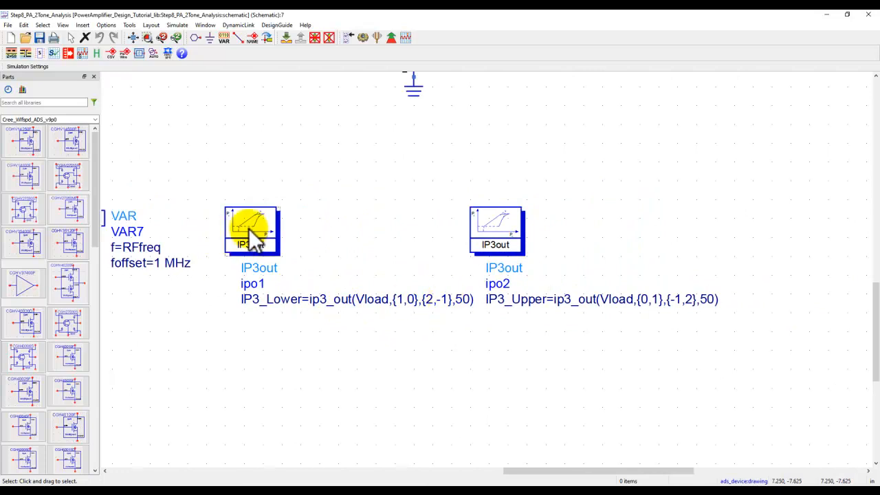
left_click(490, 229)
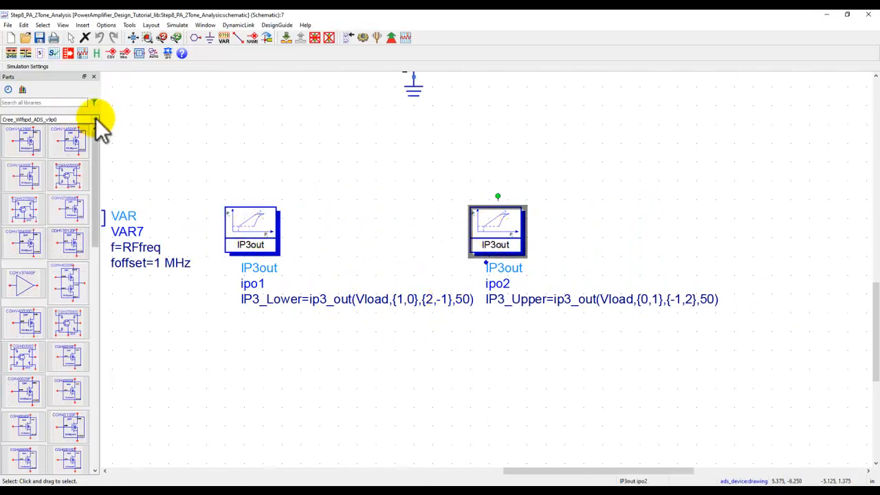
- Place an IP3out component from the Simulation-HB library below ipo1 and delete it again
left_click(95, 119)
scroll(96, 210, "down", 2)
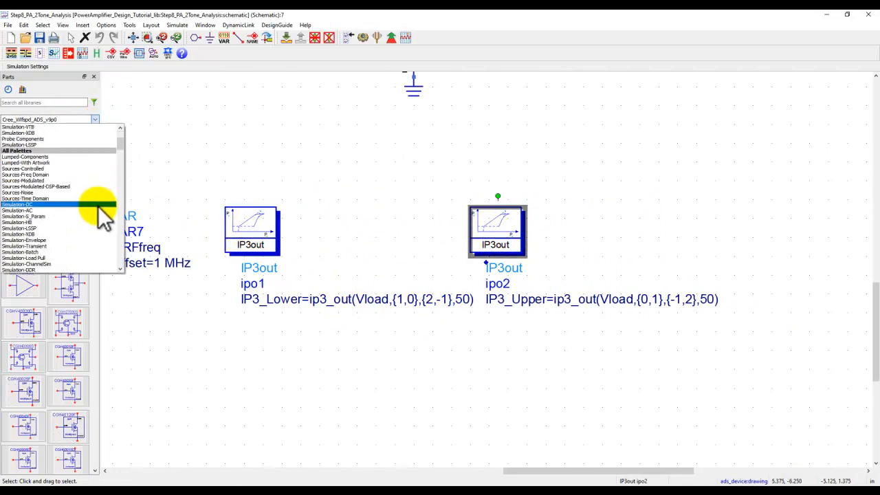
left_click(61, 222)
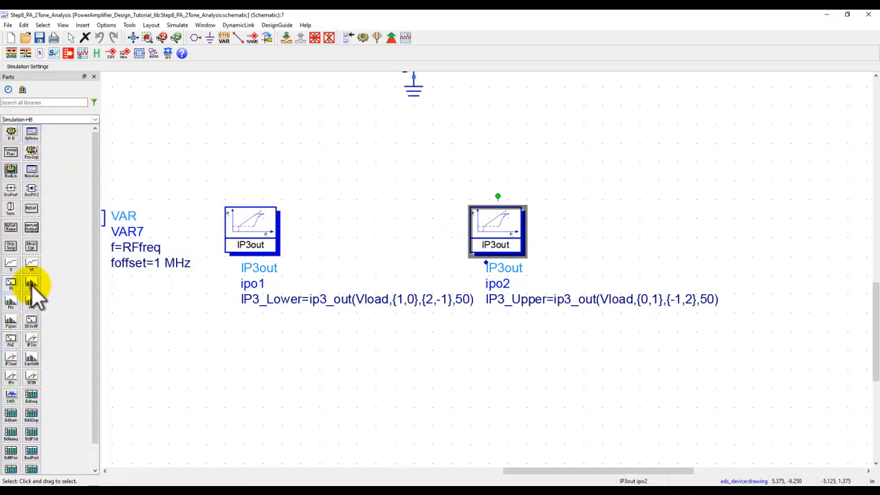
left_click(11, 364)
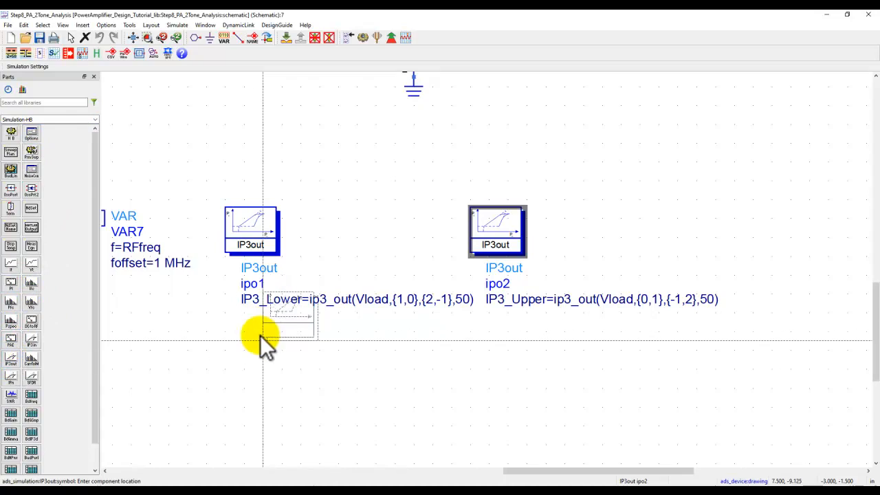
left_click(229, 372)
key("Escape")
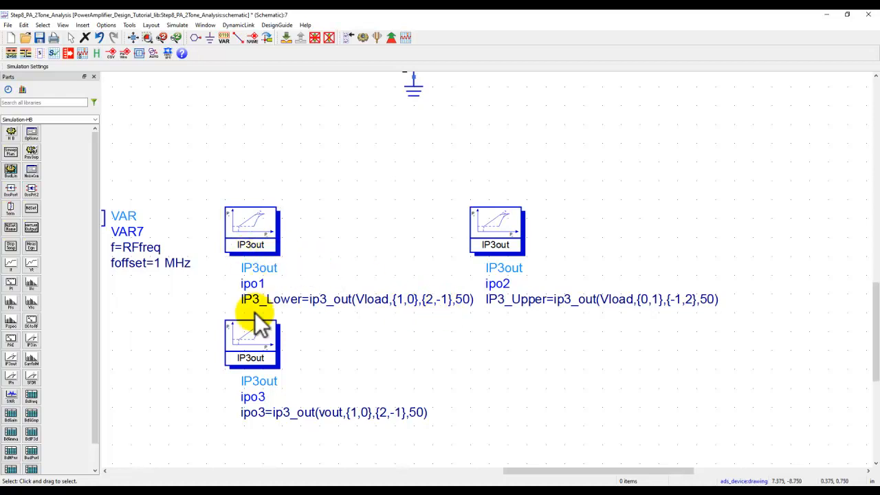
left_click(256, 338)
key("Delete")
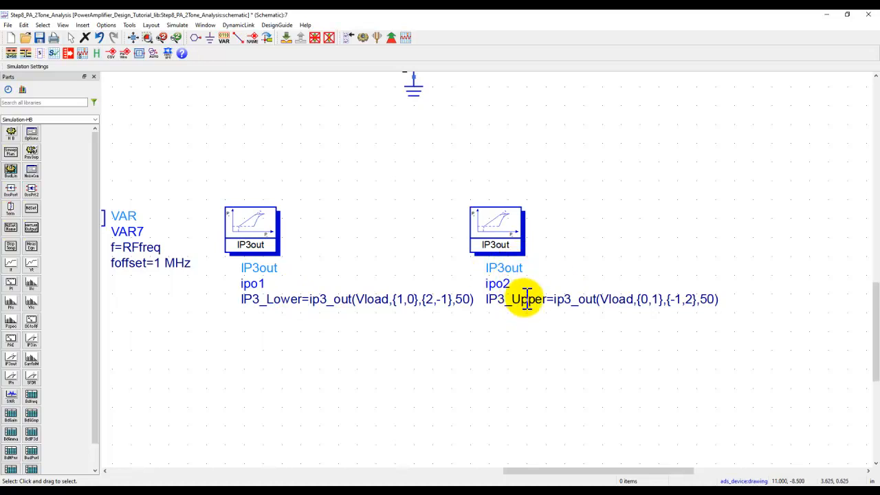
- Simulate the complete two-tone amplifier schematic to bring up its spectrum and IP3 results
left_click(134, 38)
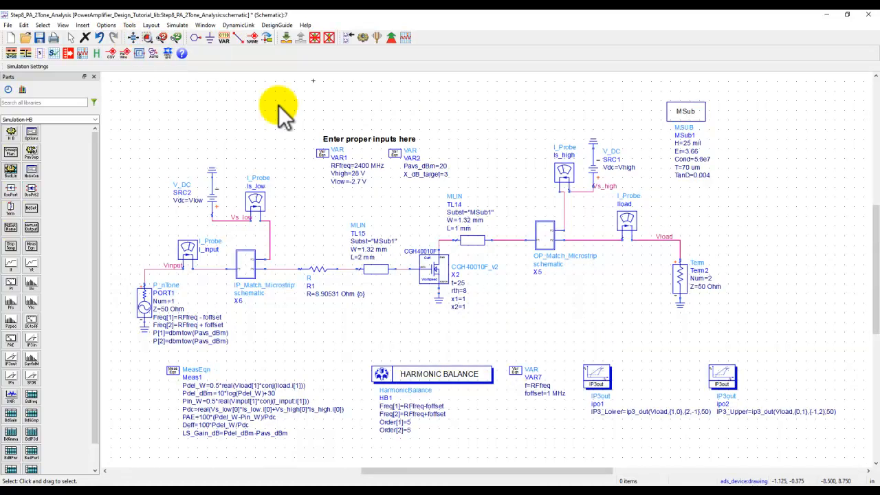
left_click(362, 39)
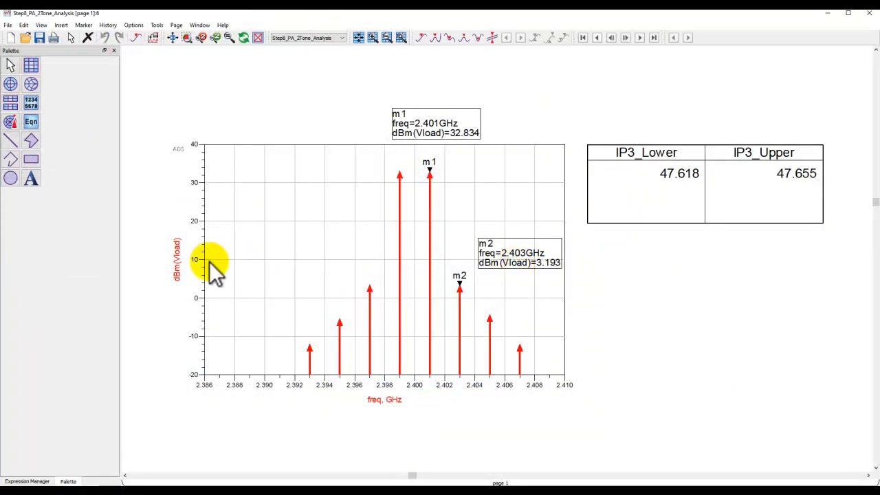
- Add a rectangular plot of Vload in dBm below the IP3 results table
left_click(31, 65)
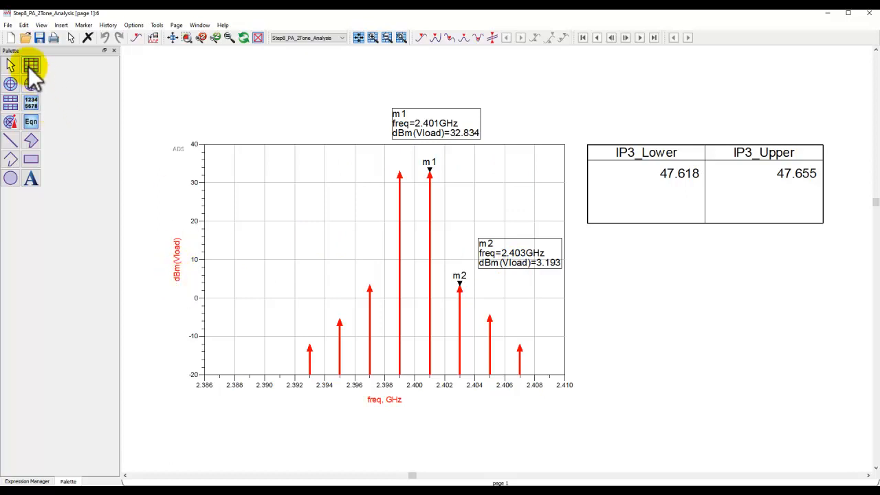
left_click(601, 265)
scroll(376, 261, "down", 3)
scroll(377, 262, "up", 2)
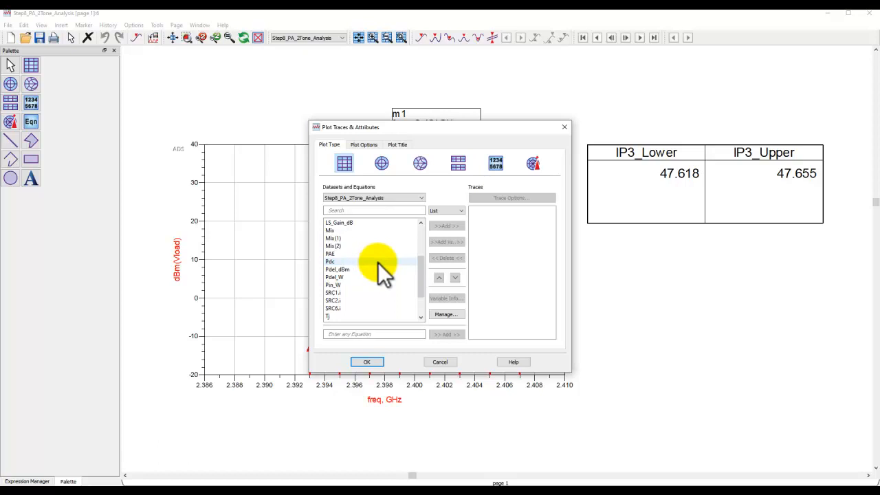
scroll(378, 268, "down", 5)
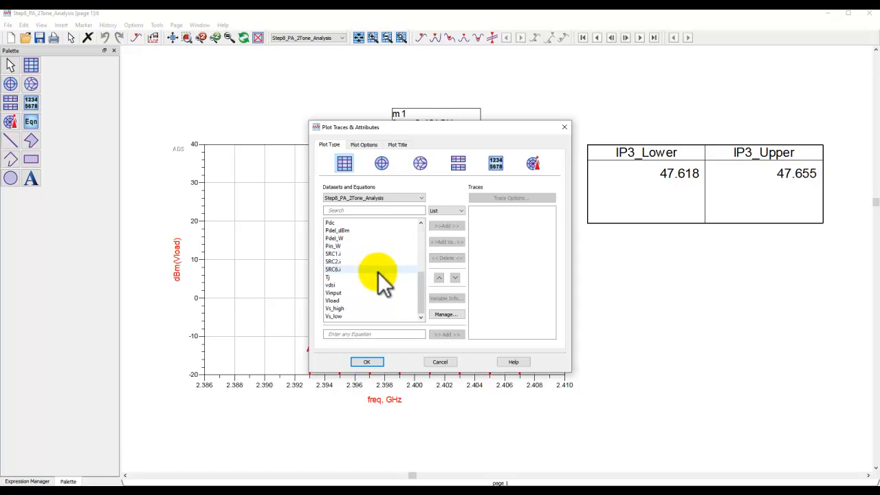
left_click(355, 301)
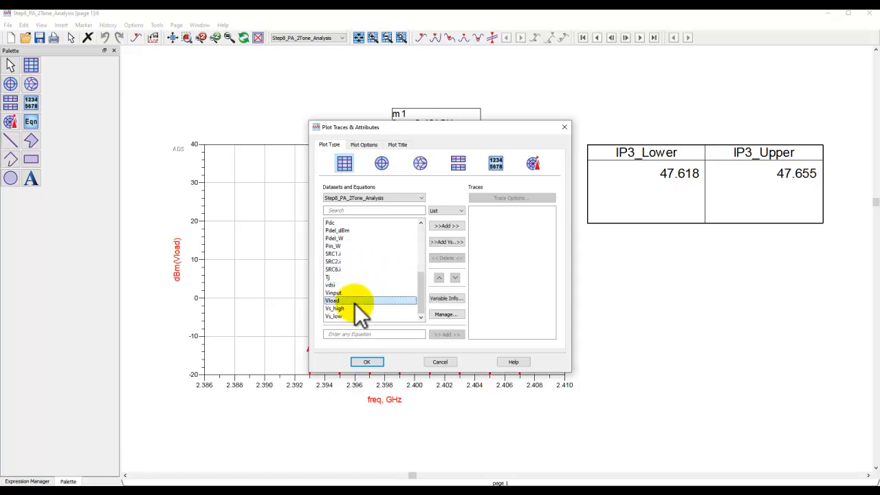
left_click(446, 227)
left_click(407, 301)
left_click(370, 361)
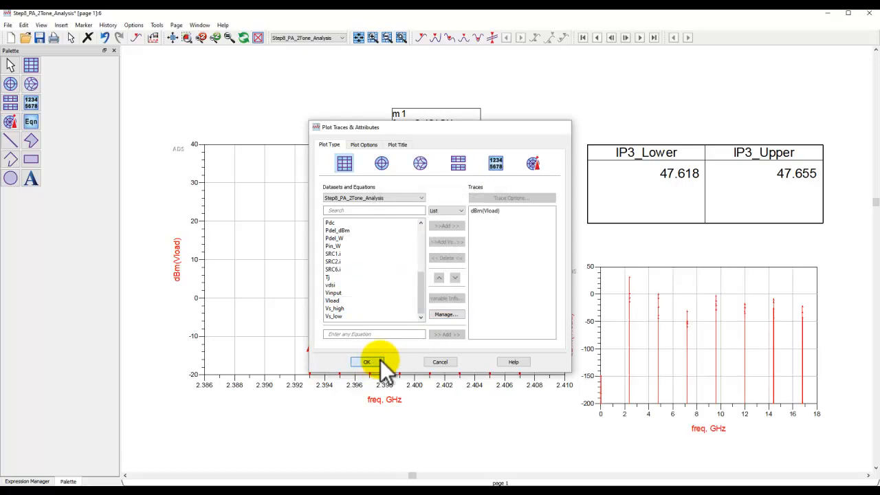
- Reposition the new Vload plot and zoom it in on the tones around 2.4 GHz, and delete the plot
left_click_drag(666, 302, 689, 295)
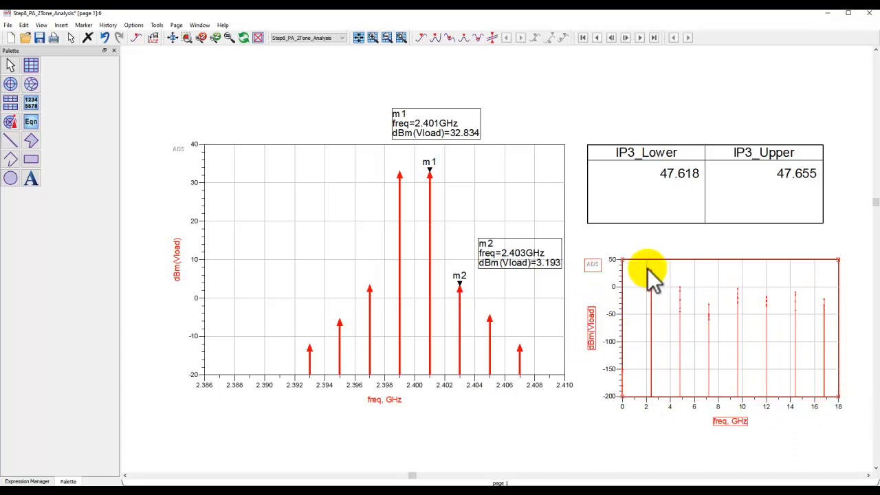
left_click(400, 38)
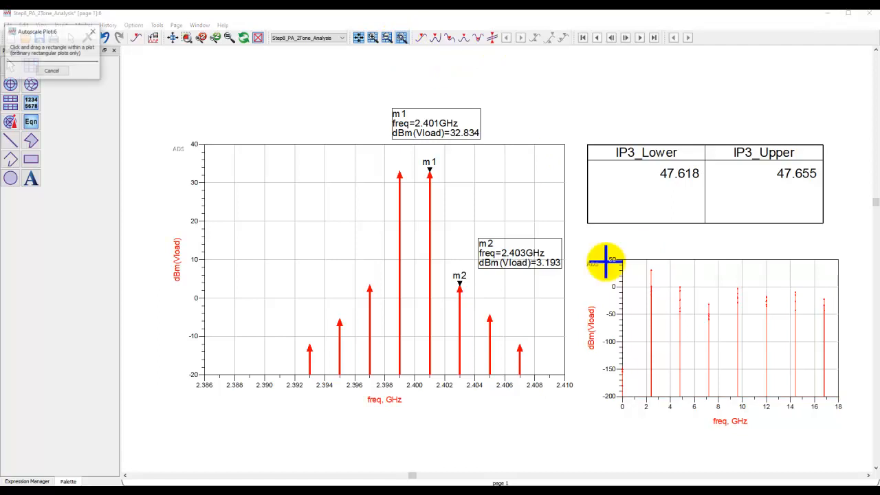
left_click_drag(646, 266, 655, 309)
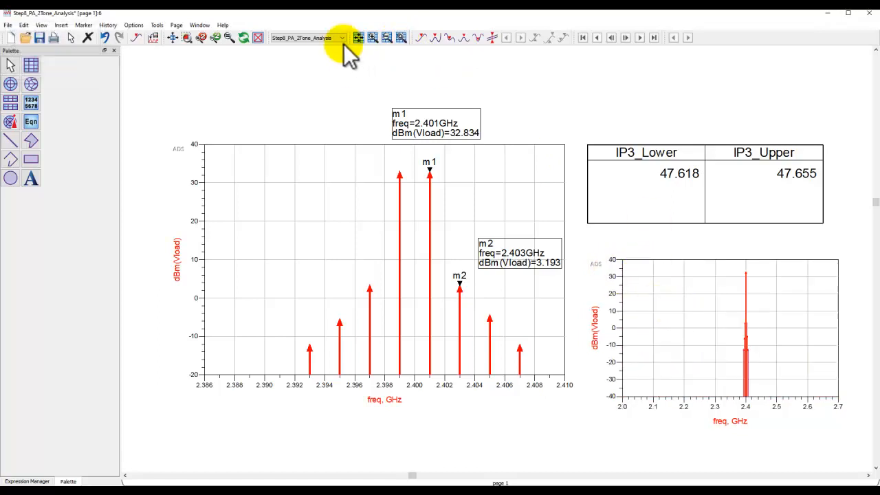
left_click(402, 38)
left_click_drag(735, 271, 755, 359)
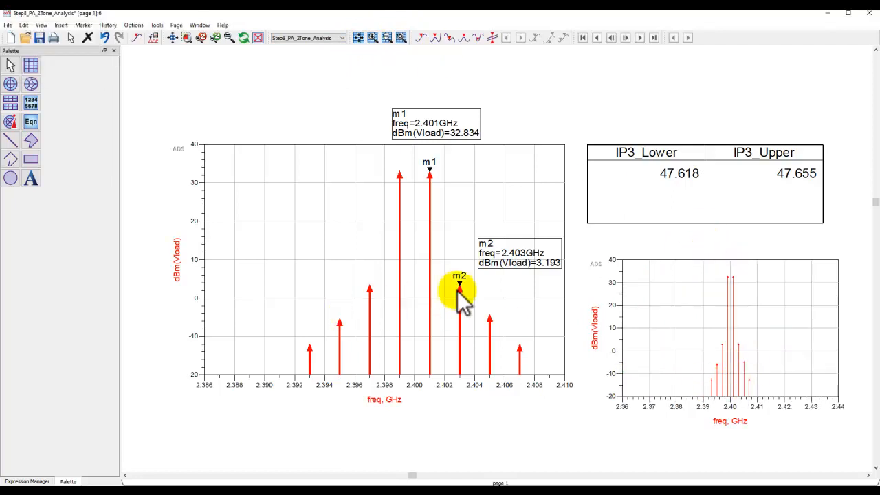
left_click(684, 295)
key("Delete")
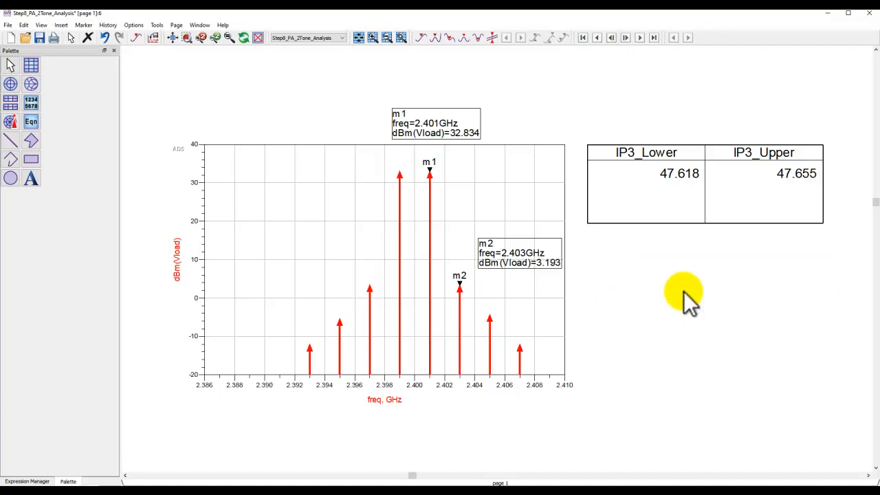
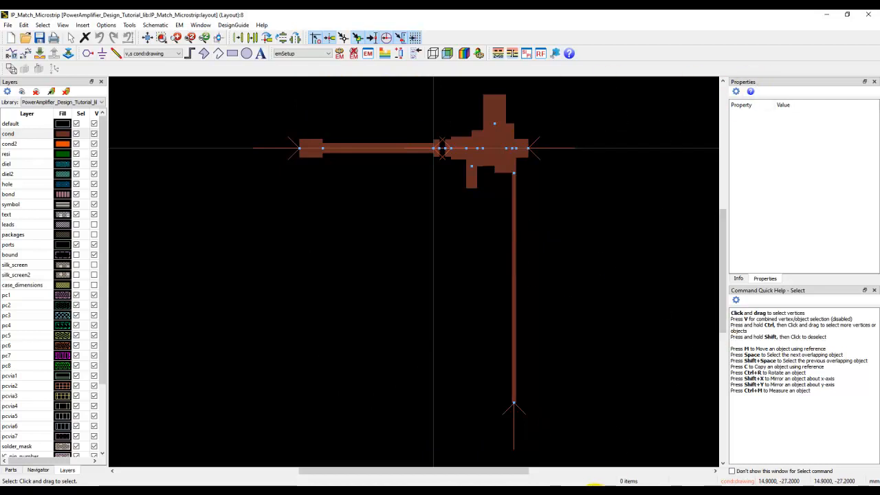
- Open the layout of OP_Match_Microstrip and examine the gaps between its microstrip sections
left_click(521, 484)
left_click(514, 464)
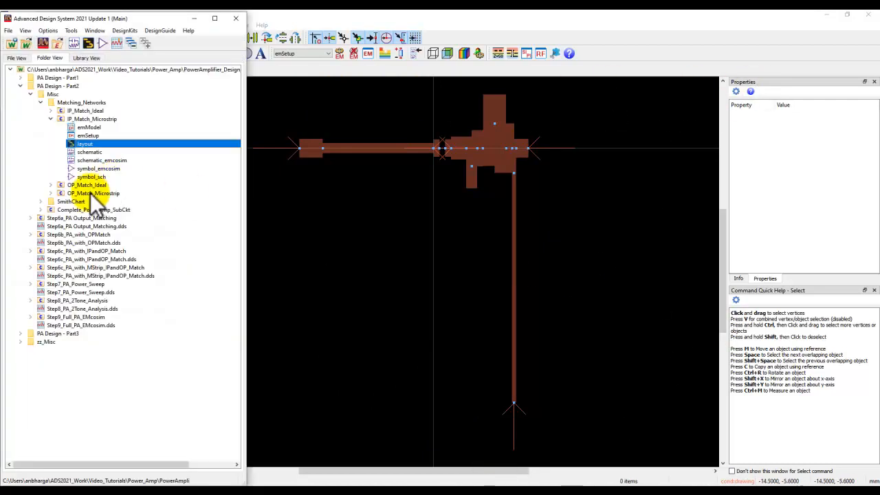
left_click(50, 194)
double_click(69, 218)
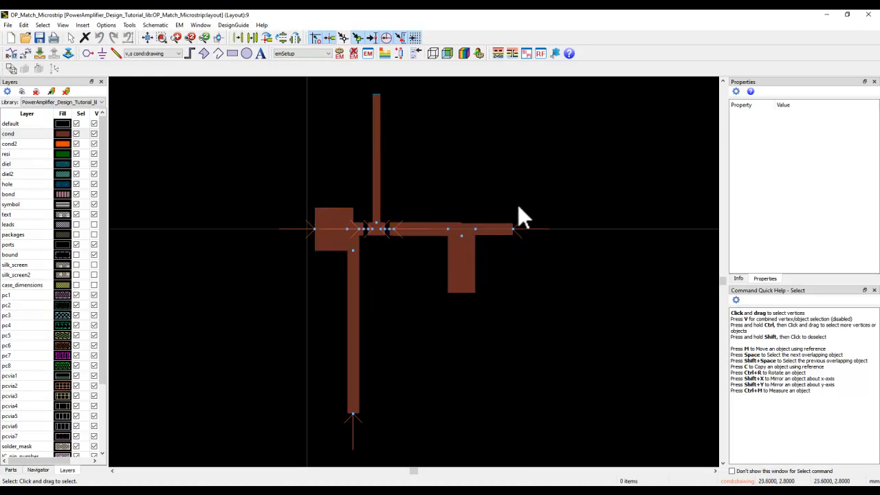
scroll(369, 252, "up", 3)
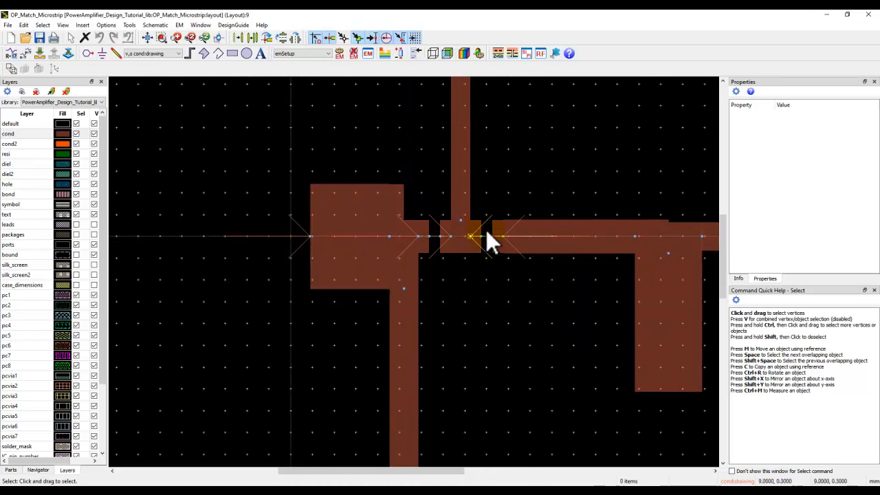
scroll(438, 283, "down", 2)
scroll(438, 281, "down", 1)
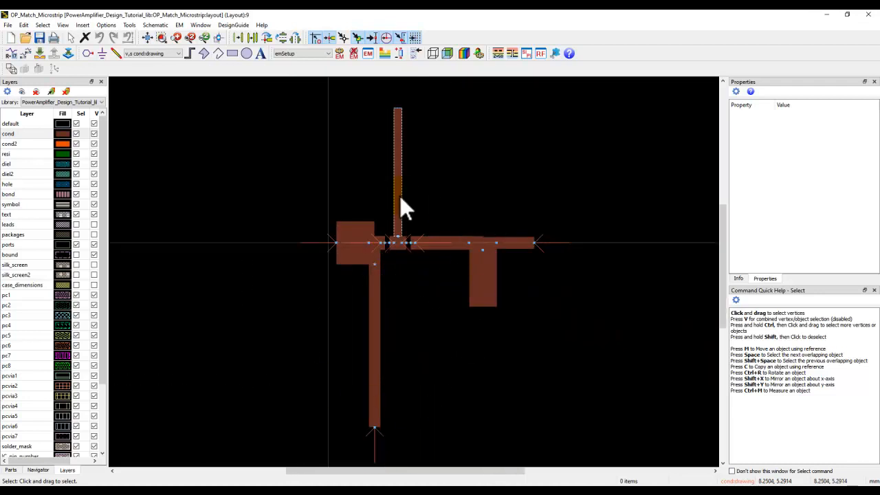
- Open the layout's substrate definition, examine its cond layer, hole via and ground plane, and close it
left_click(384, 54)
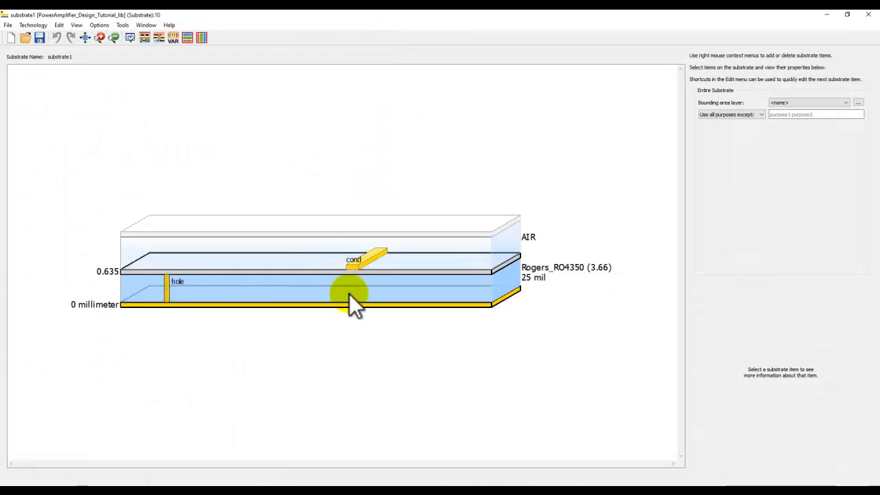
mouse_move(353, 266)
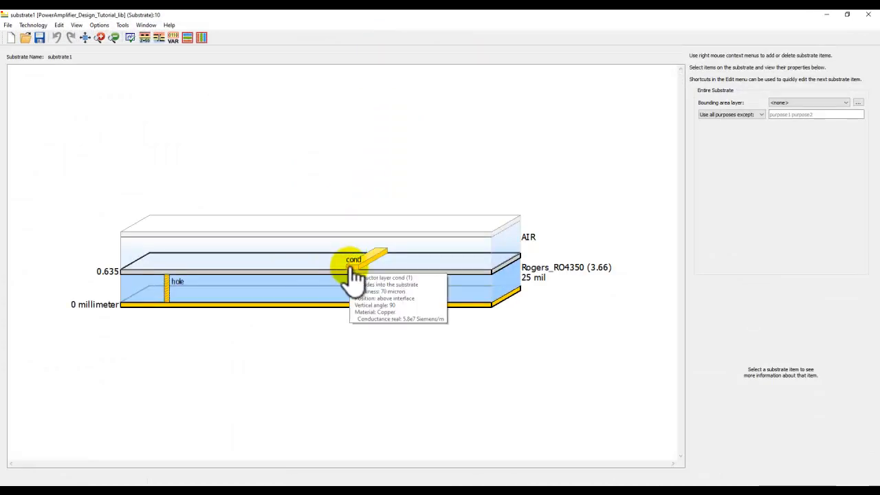
mouse_move(168, 292)
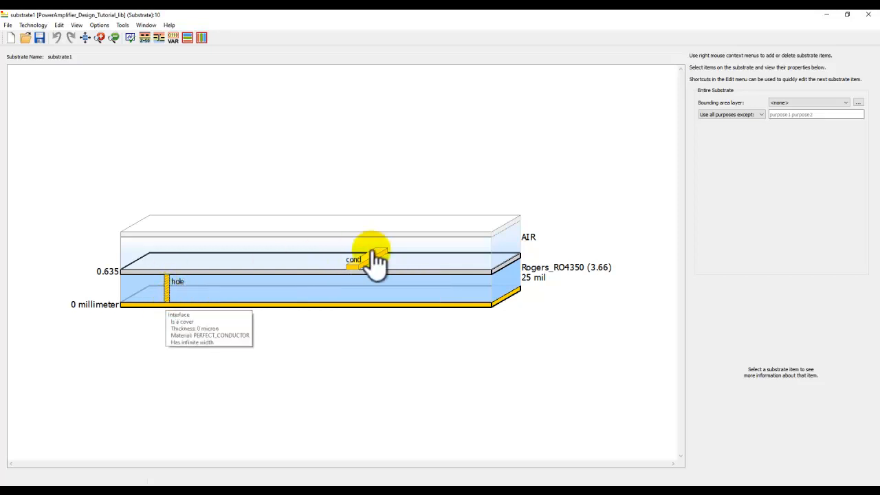
mouse_move(350, 304)
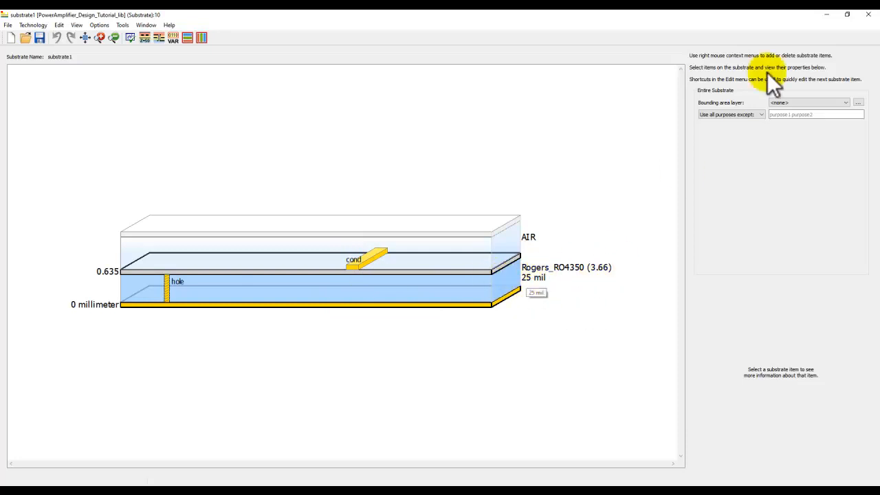
left_click(868, 17)
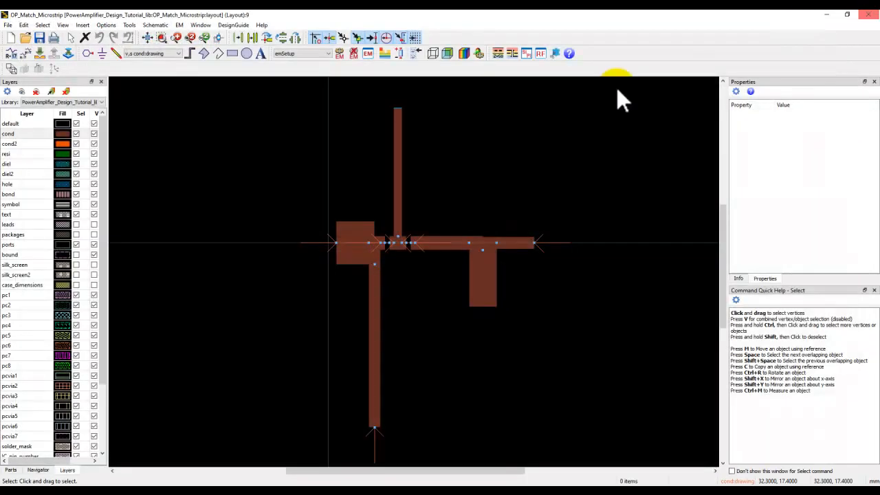
- Open the EM setup of OP_Match_Microstrip and review its substrate, frequency plan and EM model settings
left_click(368, 53)
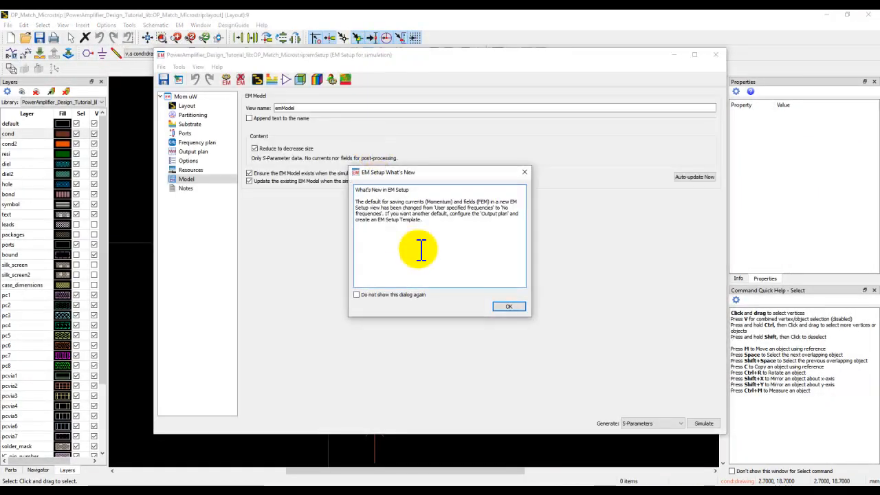
left_click(504, 304)
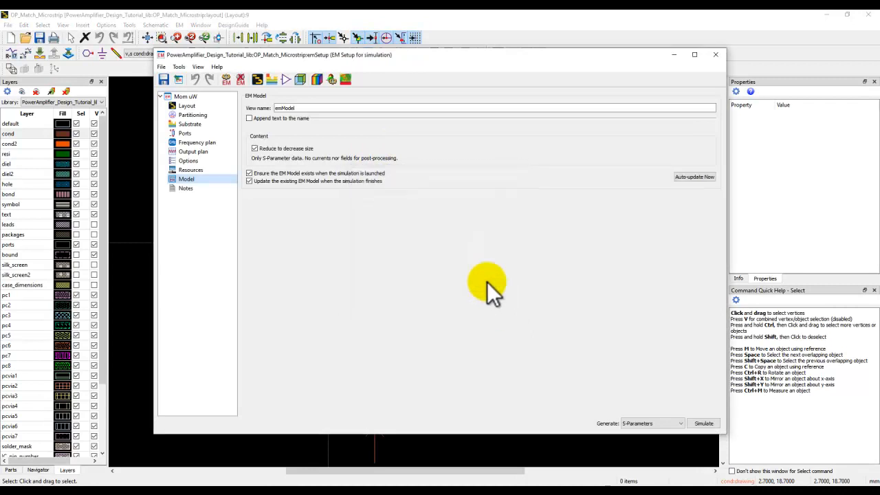
left_click(190, 124)
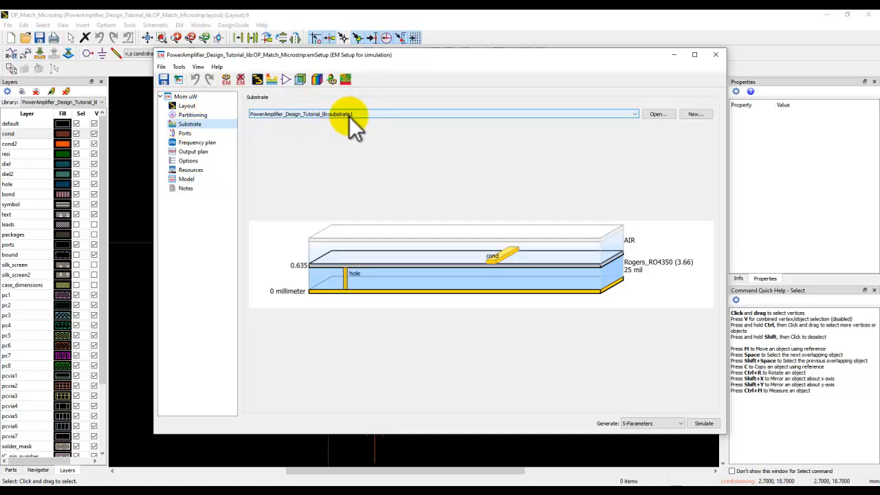
left_click(205, 146)
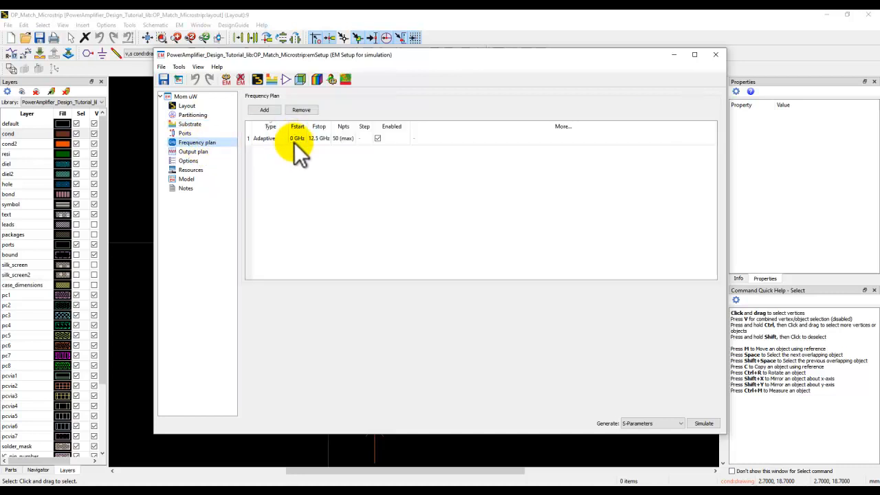
mouse_move(330, 55)
left_mouse_down()
mouse_move(430, 39)
mouse_move(576, 40)
mouse_move(605, 69)
left_mouse_up()
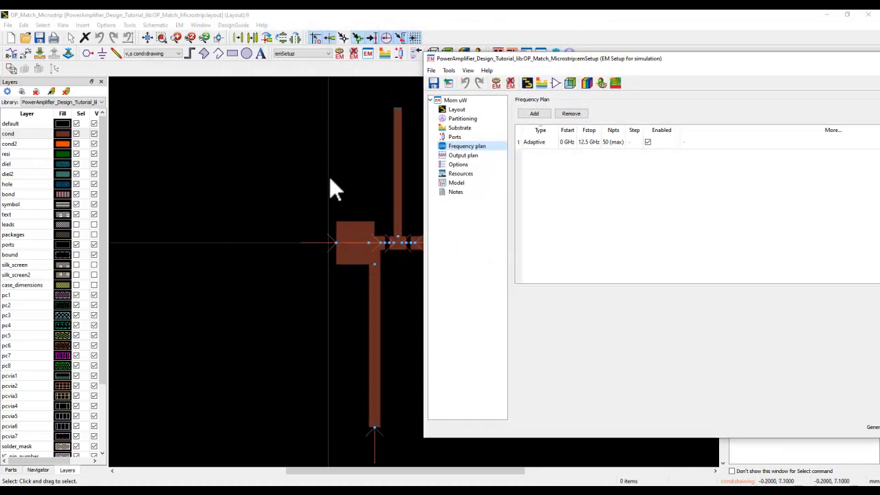
left_click_drag(575, 58, 249, 62)
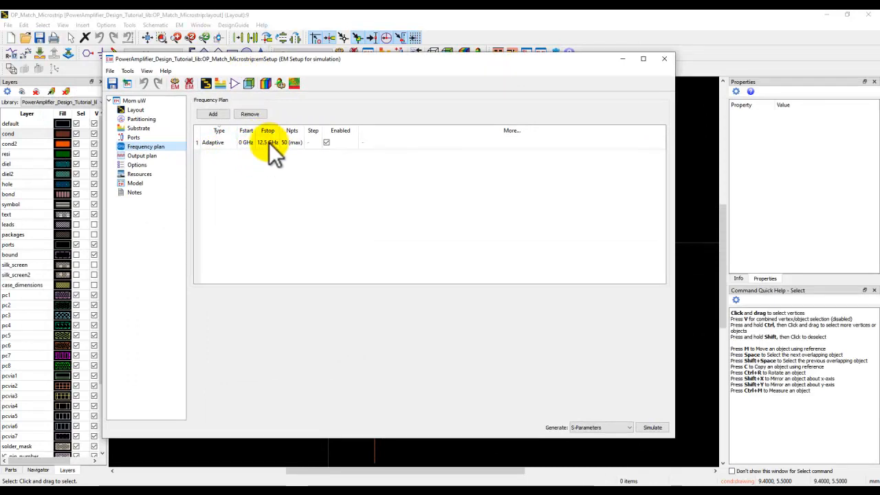
left_click(144, 184)
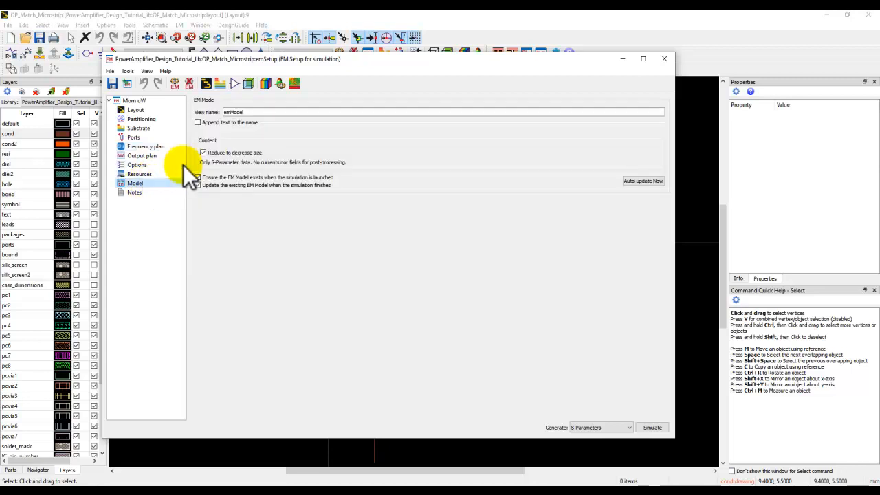
left_click(233, 112)
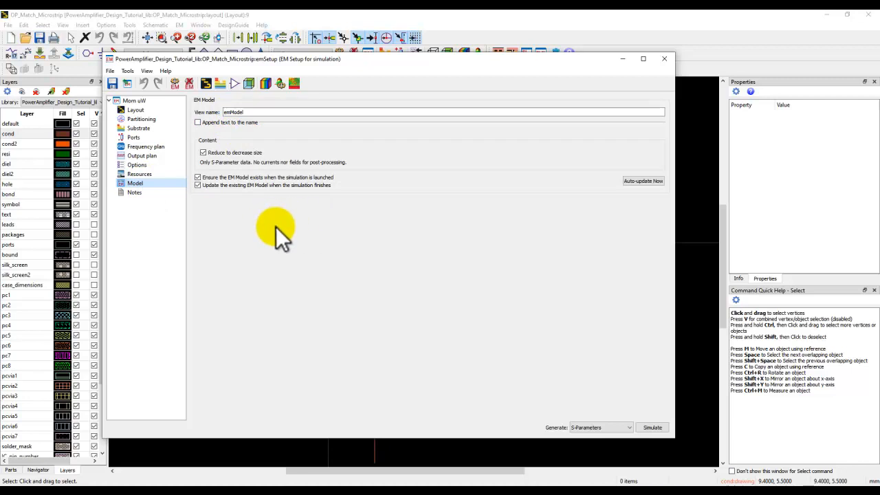
- Set the symbol generator's source view to layout, cancel without generating a symbol, and close the symbol view and EM setup
left_click(233, 86)
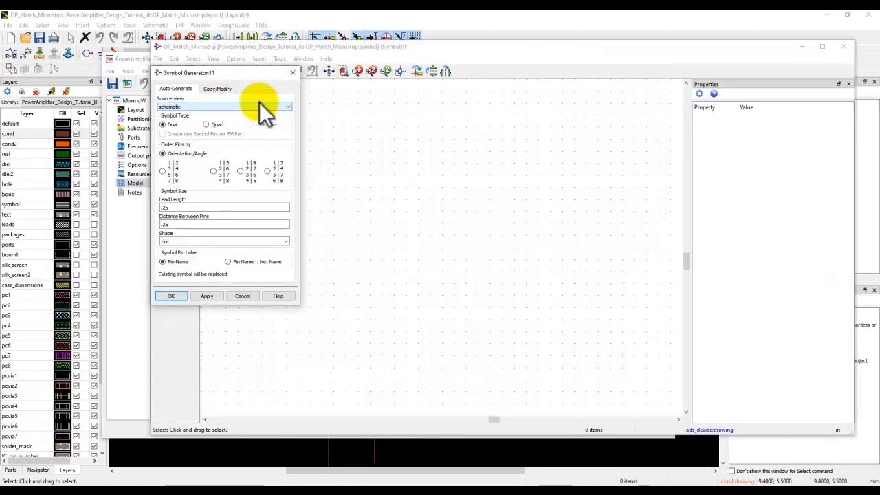
left_click(260, 105)
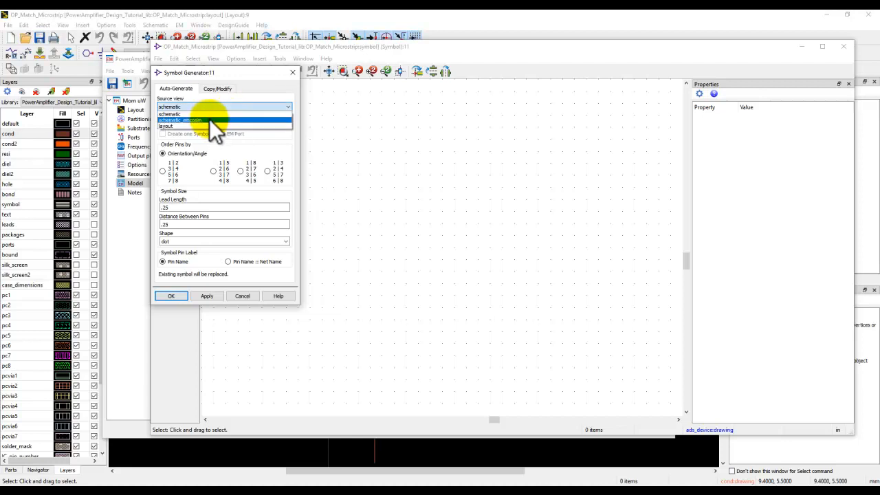
left_click(210, 121)
left_click(199, 107)
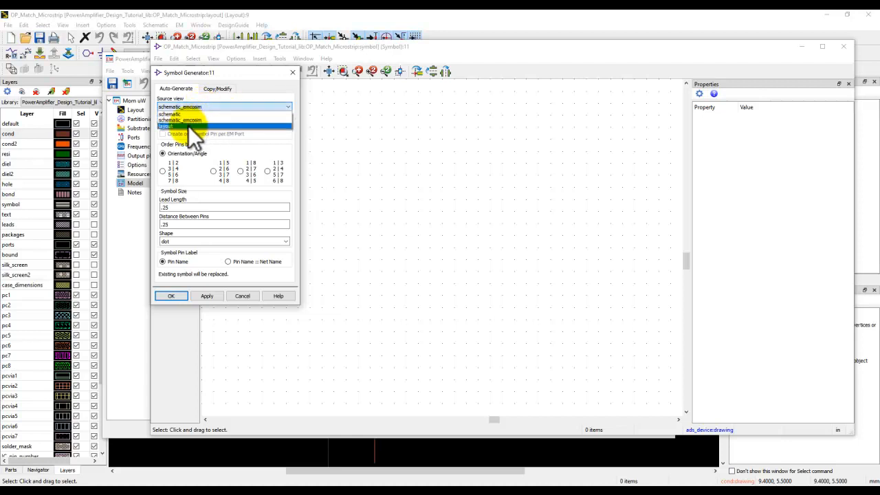
left_click(189, 127)
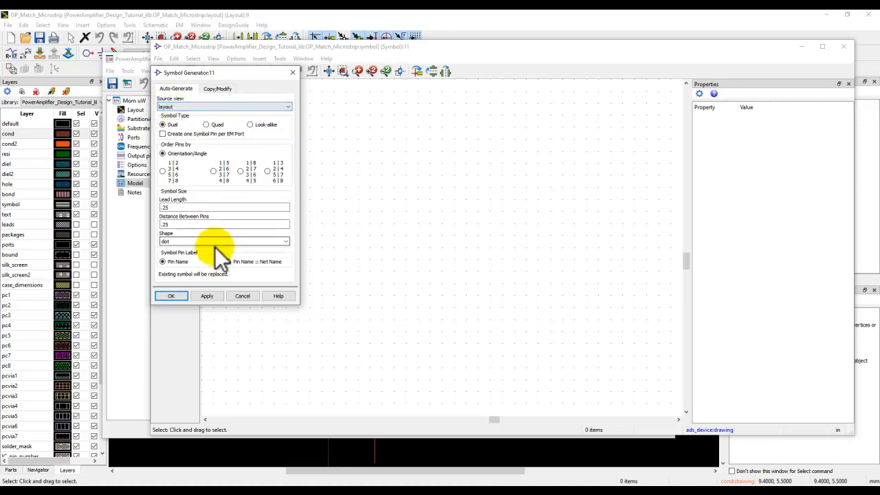
left_click(238, 296)
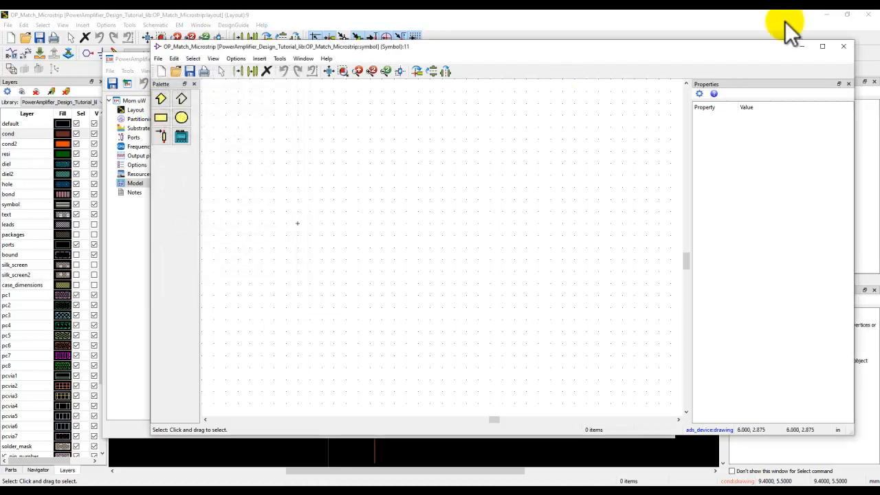
left_click(846, 52)
left_click(662, 59)
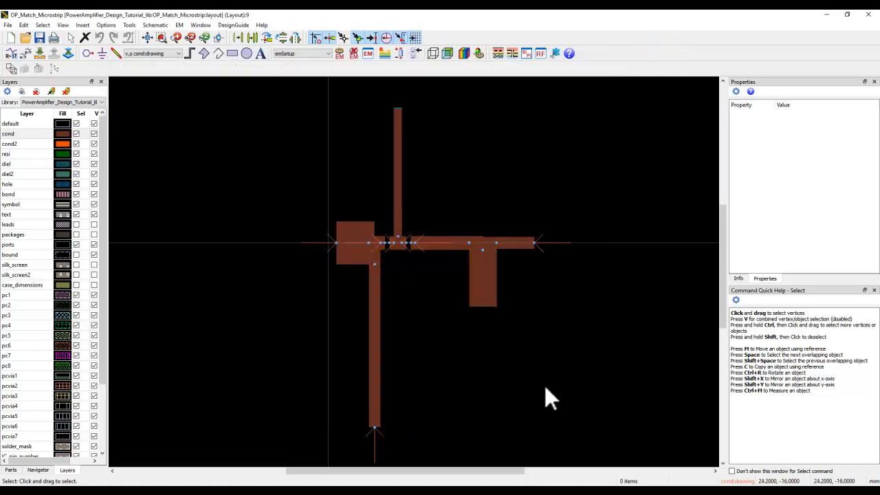
- Open the layout of Complete_PowerAmp_SubCkt and examine its bias lines and surrounding ground vias
left_click(550, 492)
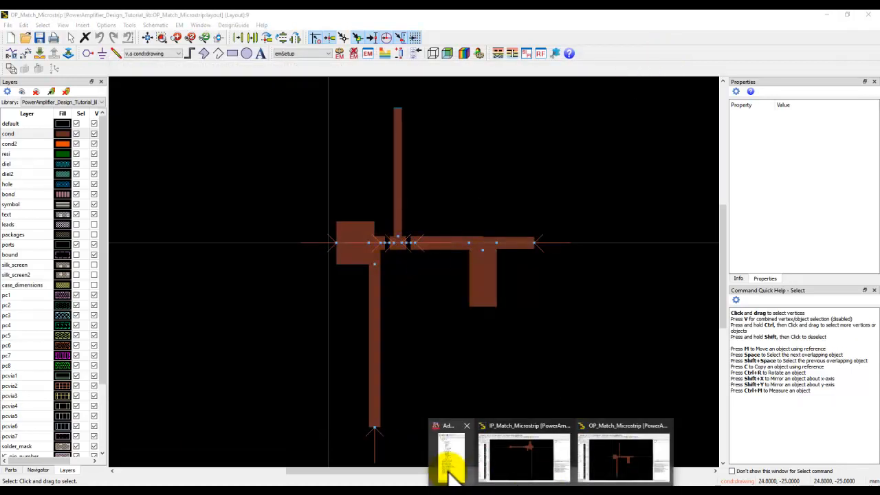
left_click(450, 474)
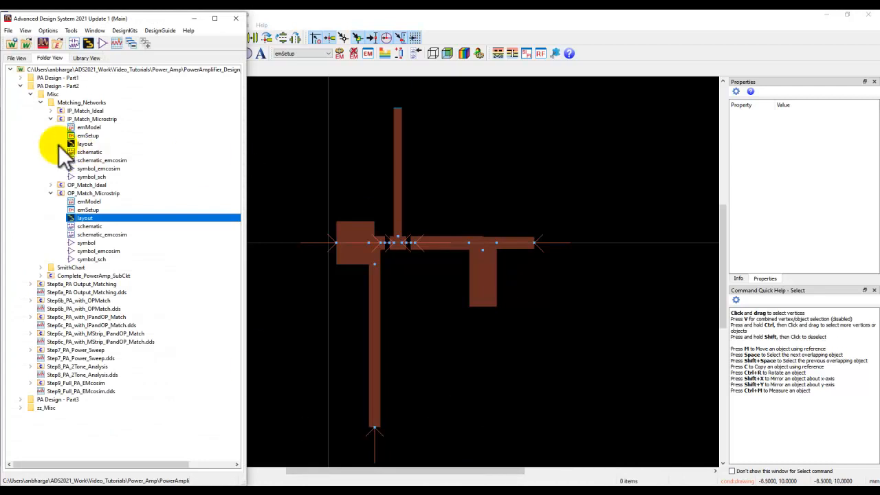
left_click(50, 119)
left_click(51, 135)
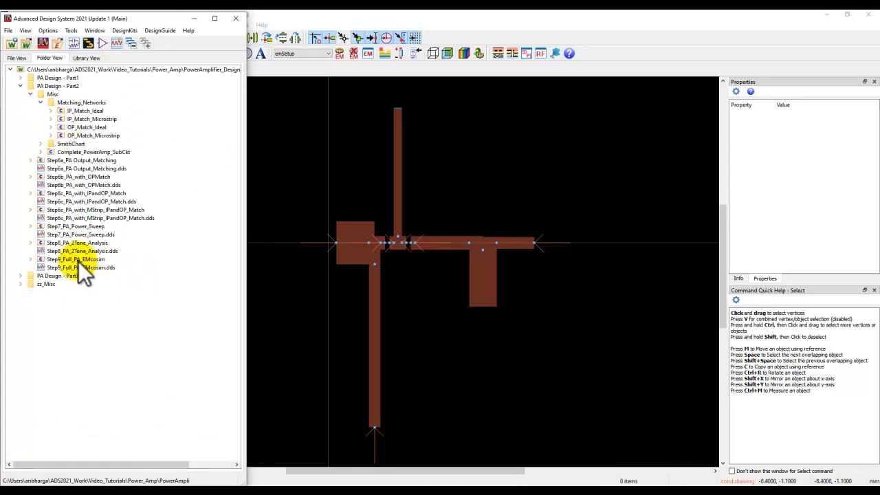
left_click(30, 259)
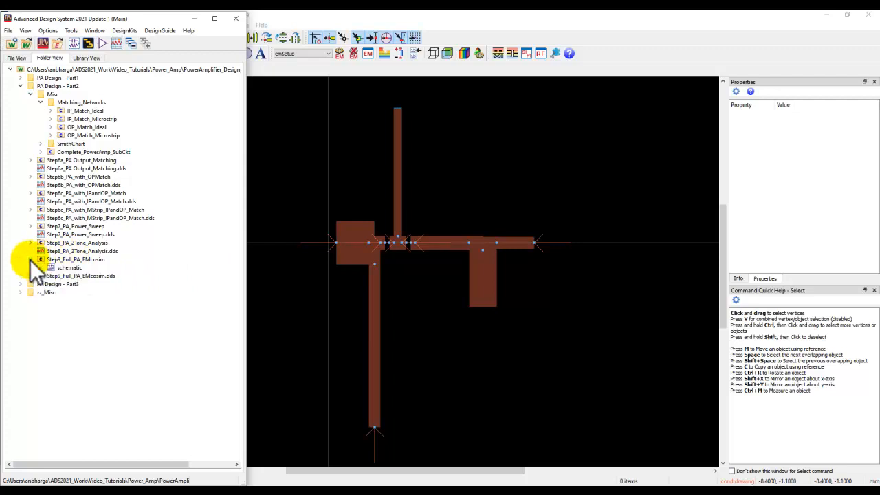
left_click(43, 152)
double_click(71, 169)
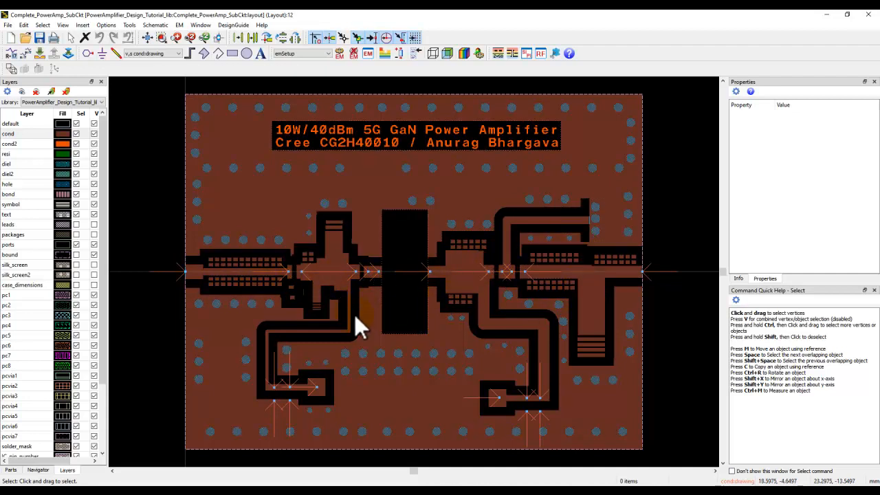
scroll(327, 373, "up", 2)
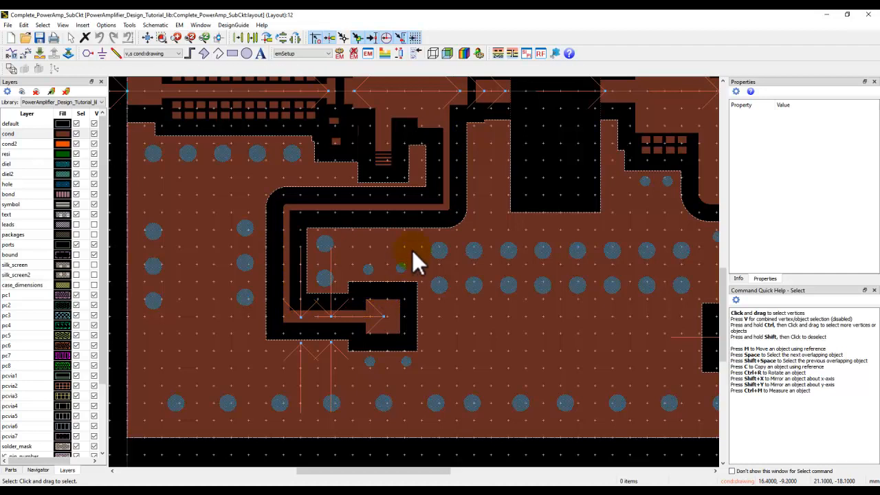
scroll(413, 254, "down", 2)
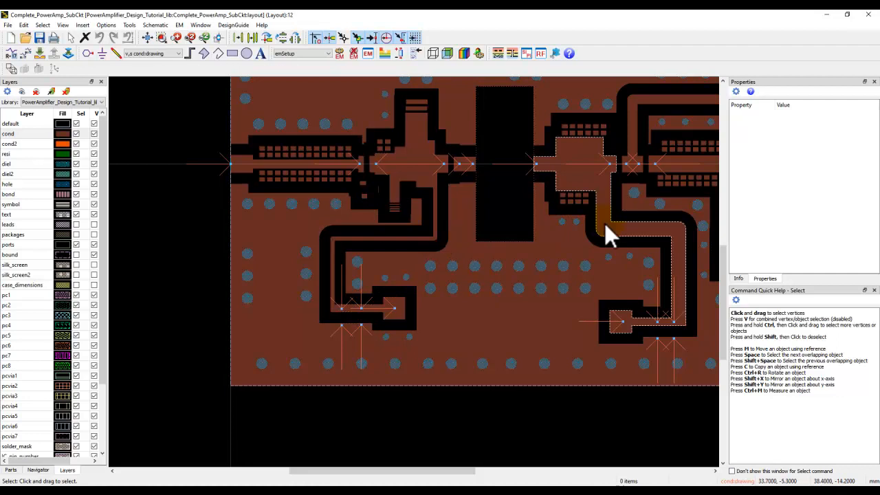
scroll(582, 212, "down", 1)
left_click_drag(687, 248, 661, 316)
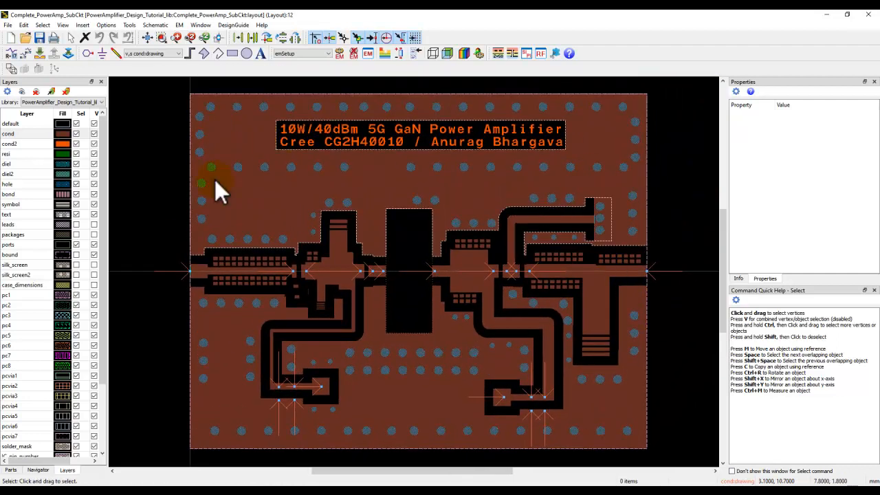
- Bring up the settings for creating a new plane and cancel without drawing one
left_click(82, 25)
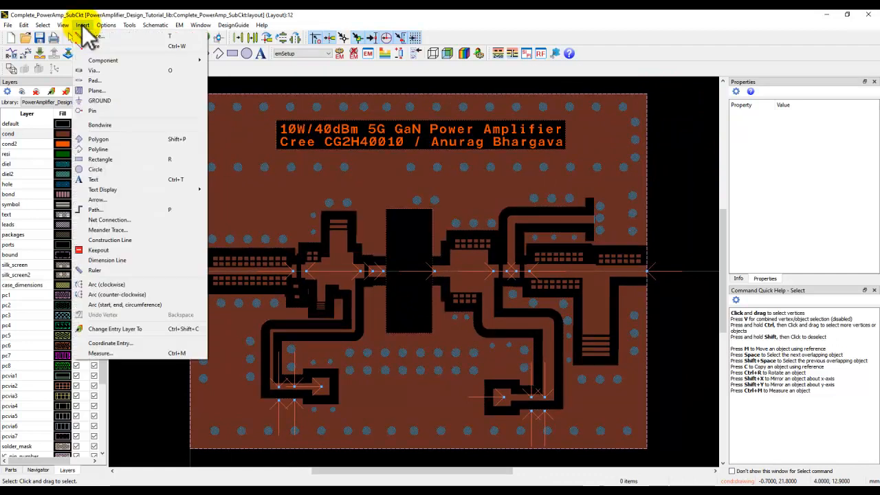
left_click(96, 91)
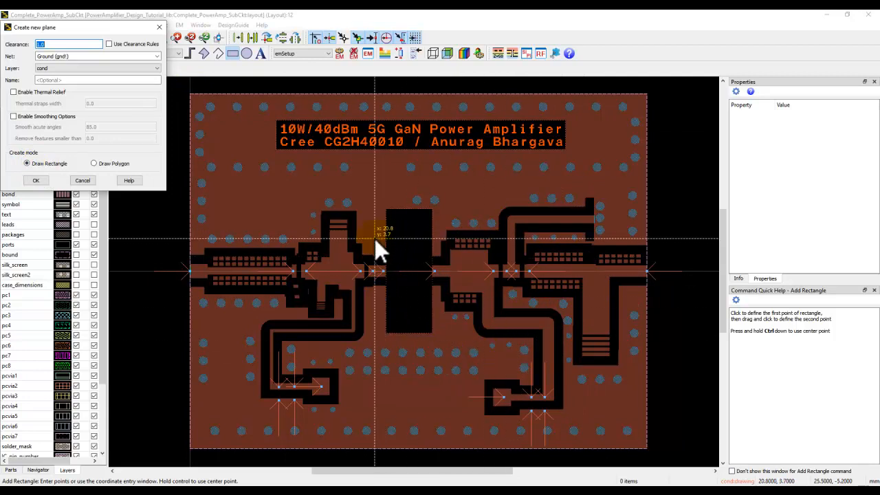
left_click(83, 181)
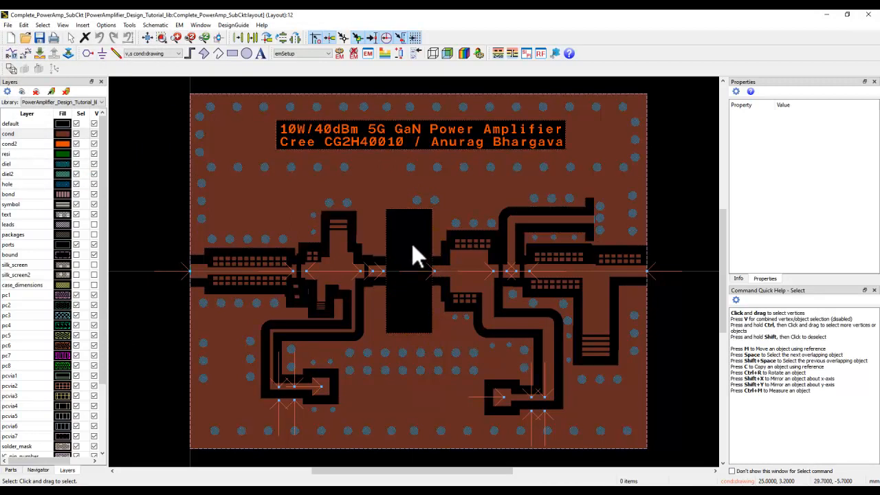
- Examine the input and output connection points on both sides of the central transistor cutout in the amplifier layout
scroll(406, 278, "up", 4)
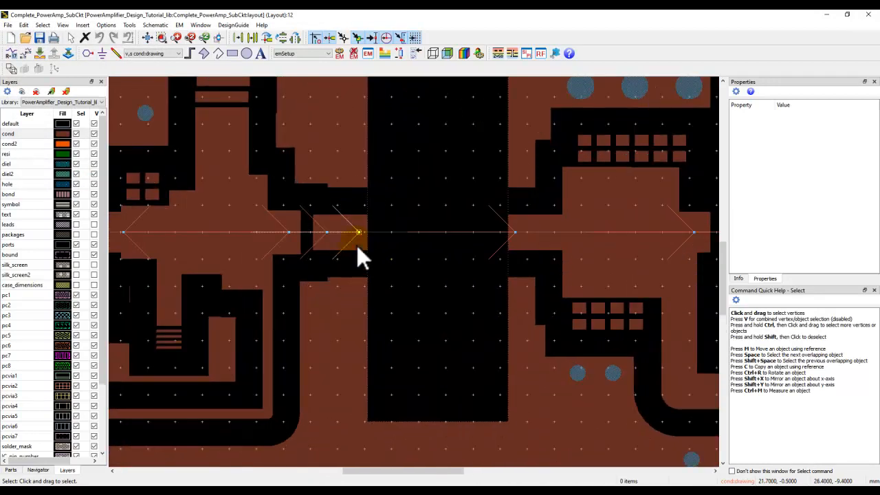
scroll(371, 253, "down", 1)
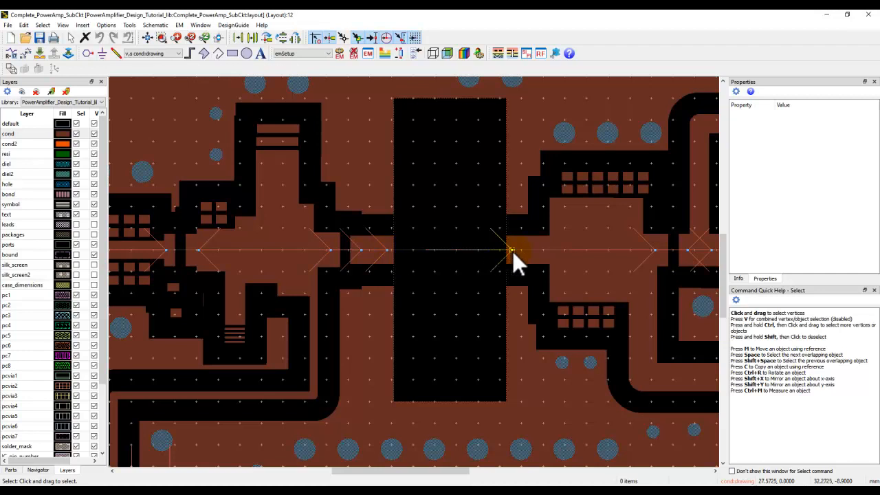
left_click(143, 90)
left_click(146, 38)
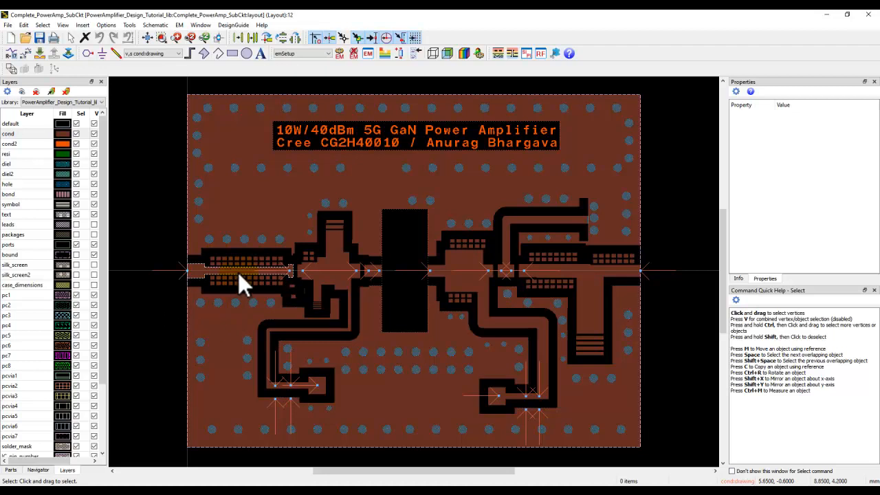
- Inspect the tuning pads along the input line, checking the properties of individual pads above the trace
scroll(256, 271, "up", 2)
scroll(257, 274, "up", 2)
scroll(404, 271, "up", 1)
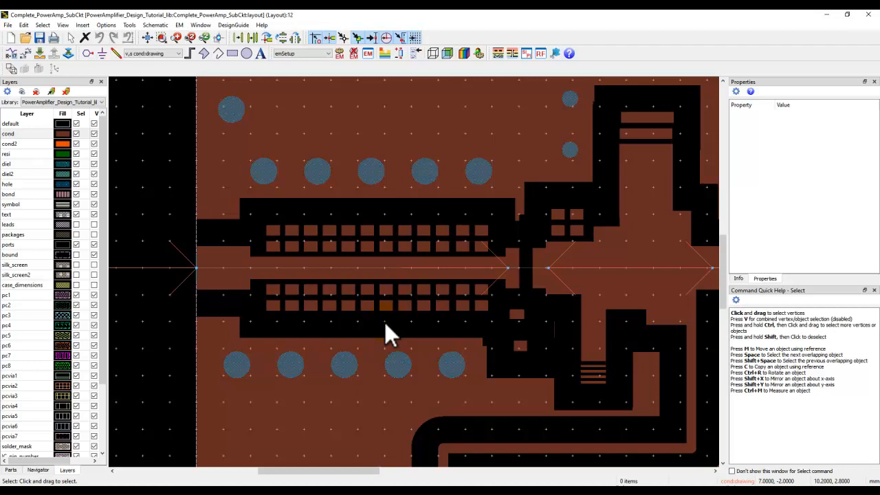
scroll(385, 272, "up", 1)
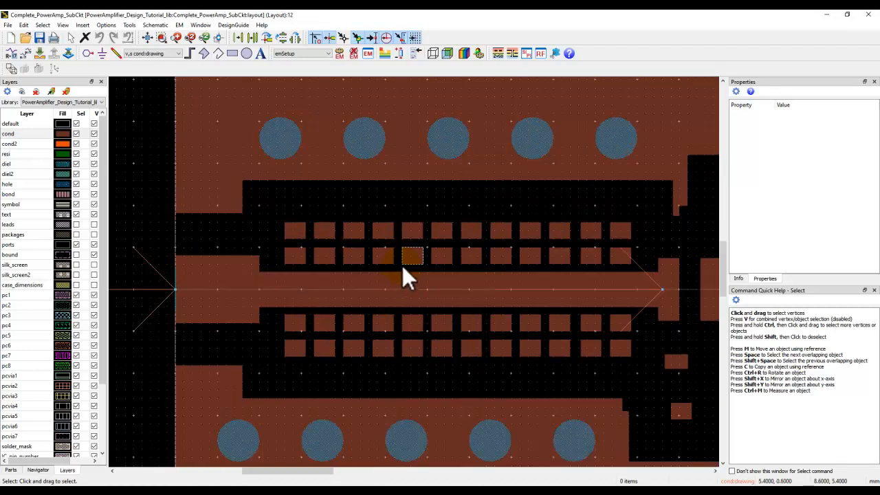
scroll(403, 269, "up", 1)
left_click(417, 260)
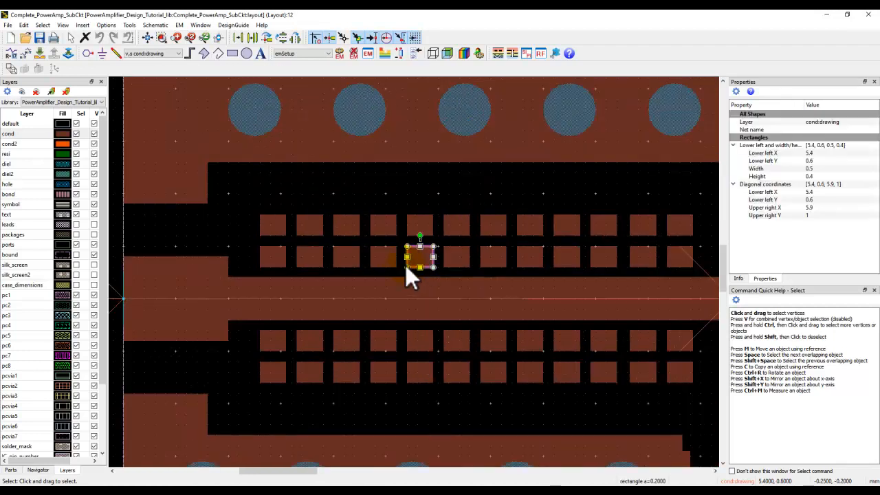
left_click(382, 264)
left_click(355, 262)
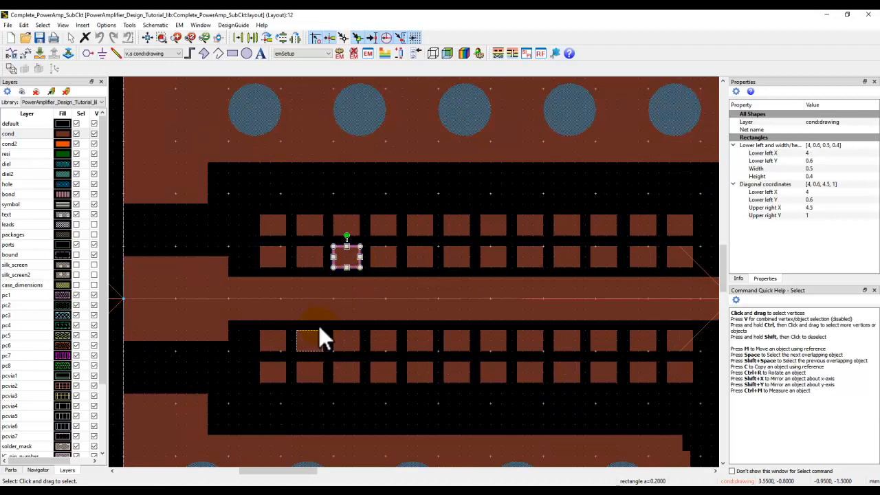
left_click(407, 420)
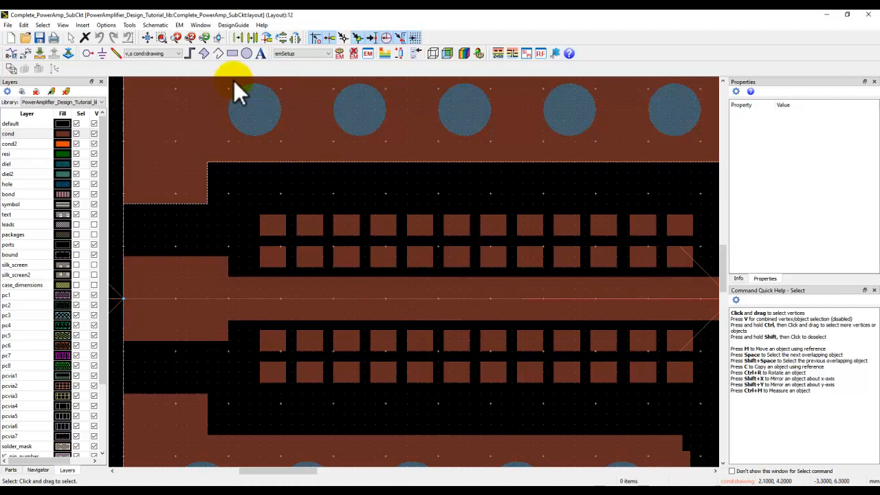
- Draw two rectangles on the cond layer joining the first and third pads of the row above the input line to the trace
left_click(233, 53)
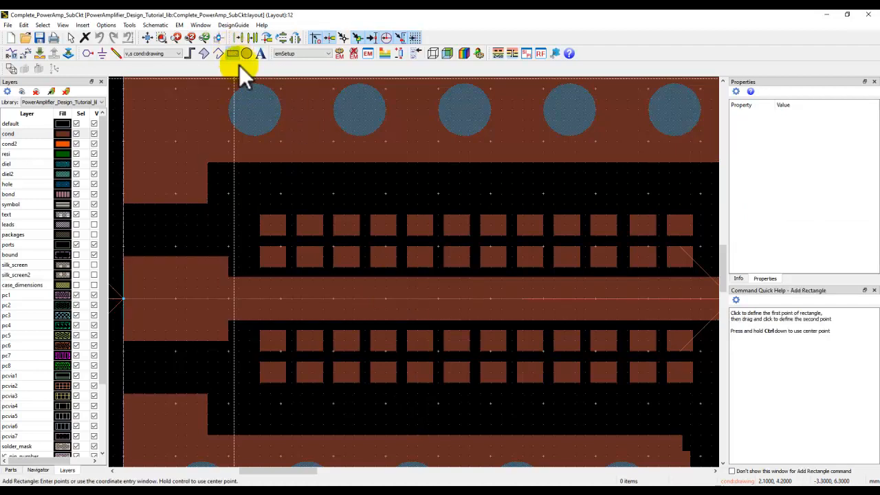
left_click(262, 248)
left_click(285, 295)
left_click(335, 249)
left_click(359, 297)
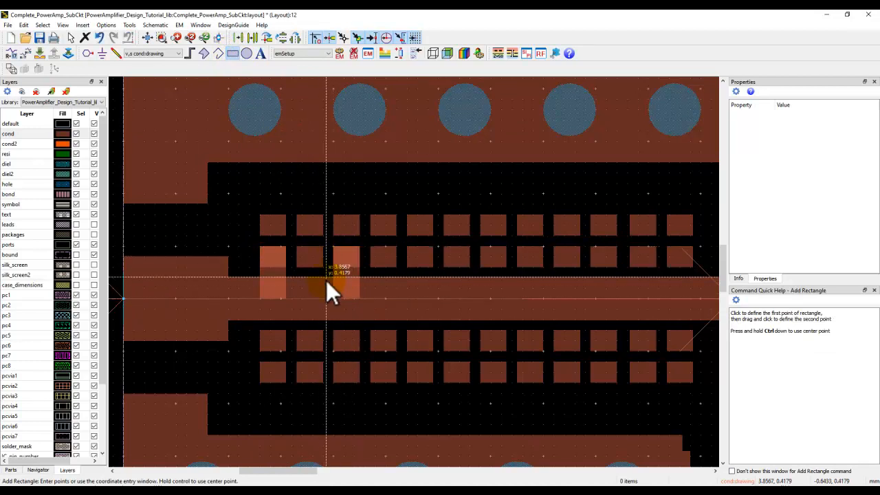
key("Escape")
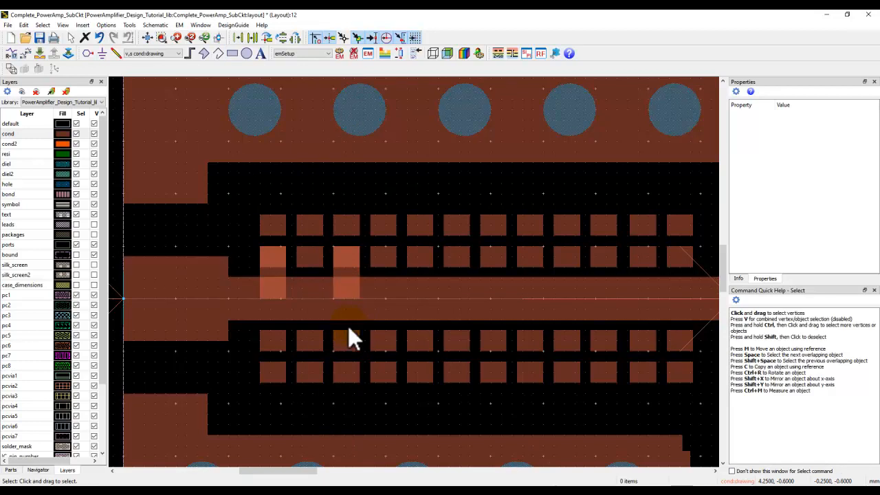
- Delete the two rectangles joining the tuning pads to the input line
left_click(351, 273)
key("Delete")
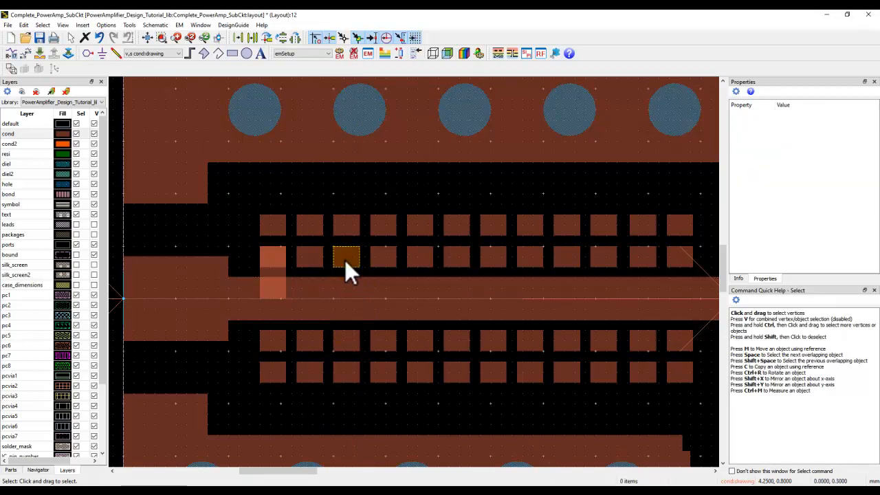
left_click(270, 270)
key("Delete")
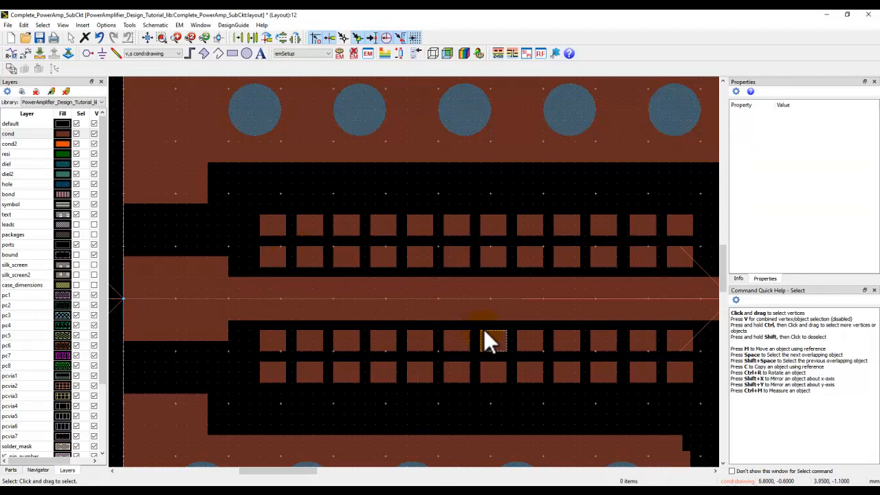
- Examine the tuning strips and pads around the input matching stubs and the output network, ending with the full layout in view
scroll(533, 361, "down", 2)
left_click_drag(552, 305, 385, 283)
scroll(519, 344, "up", 3)
scroll(457, 303, "up", 1)
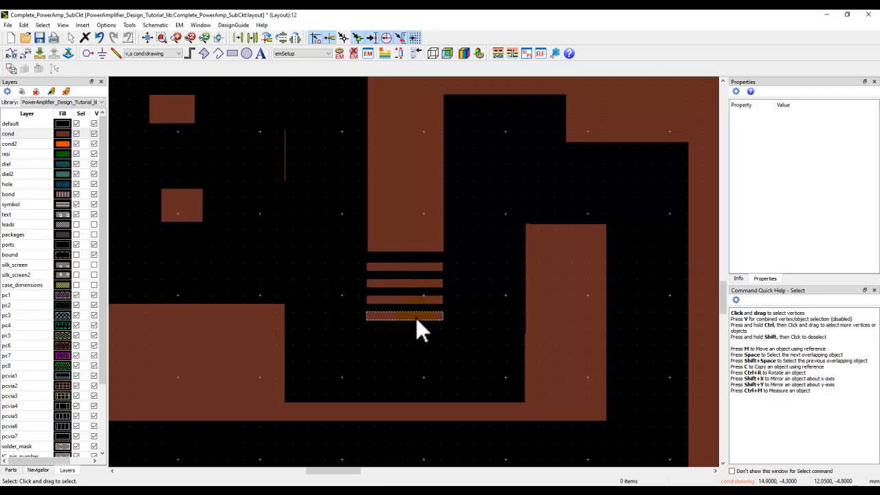
scroll(421, 271, "down", 2)
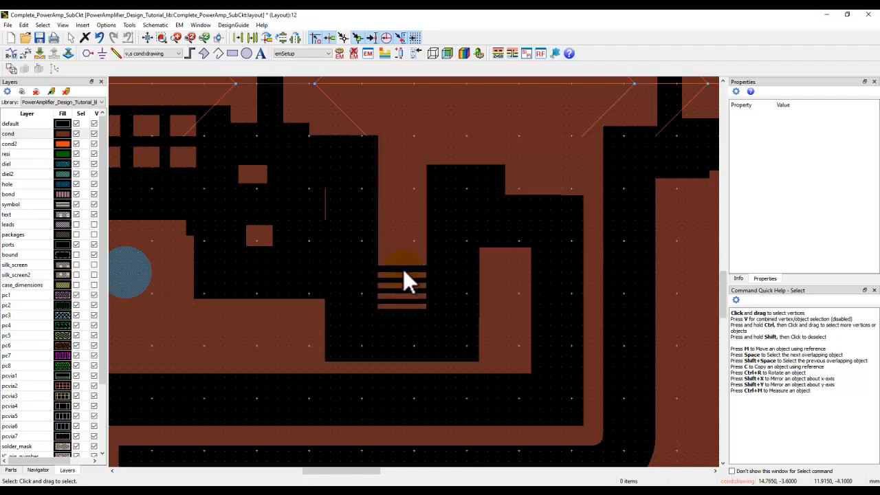
scroll(404, 220, "down", 2)
left_click_drag(428, 178, 413, 300)
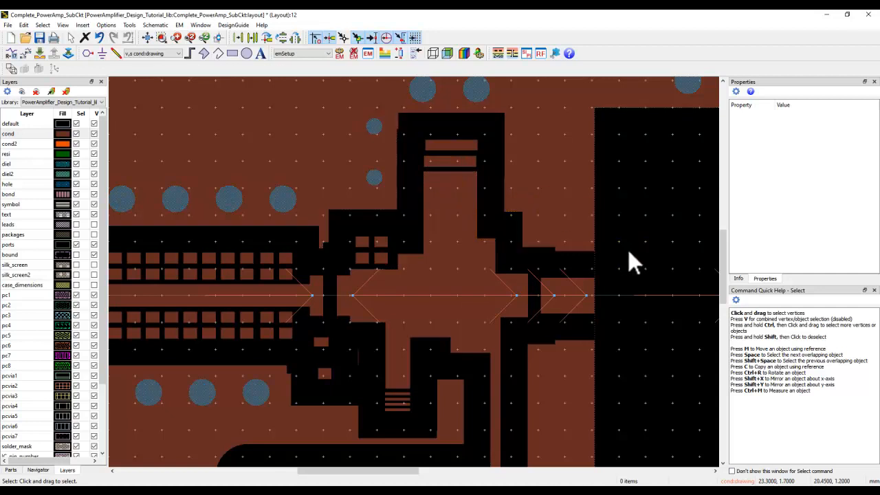
scroll(449, 264, "down", 2)
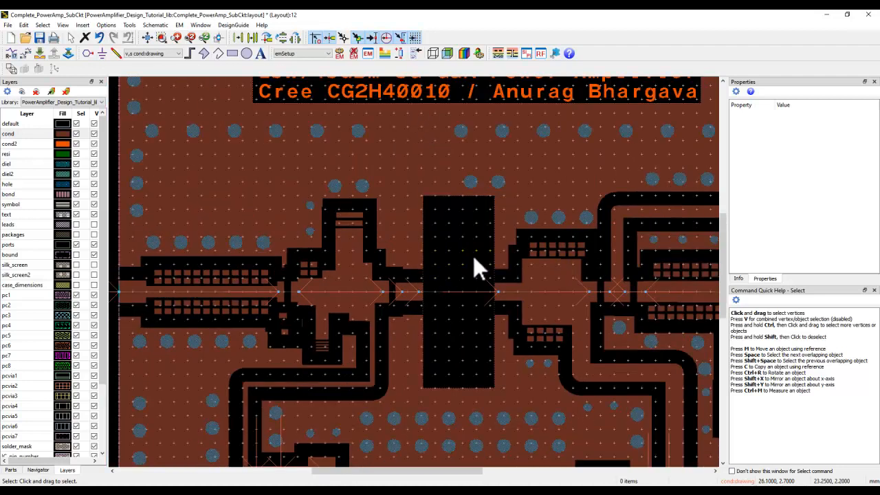
left_click_drag(665, 236, 434, 263)
scroll(434, 263, "up", 2)
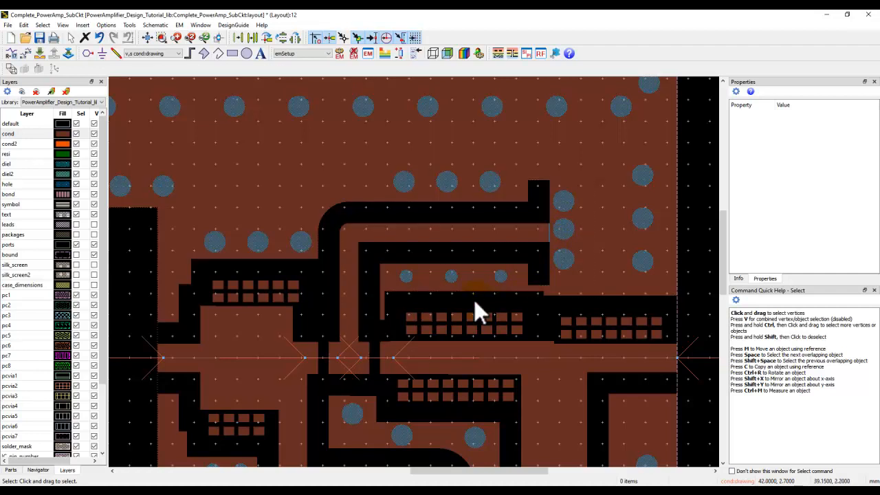
left_click(141, 39)
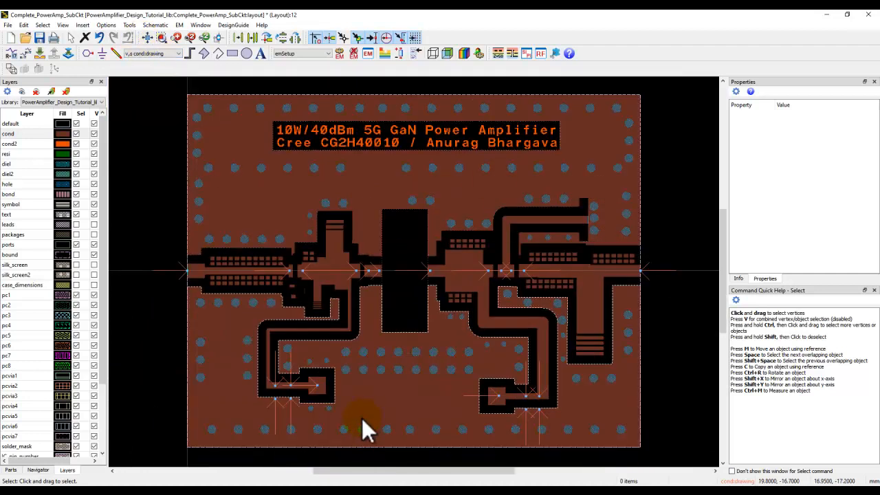
- Review the substrate and EM model settings in Complete_PowerAmp_SubCkt's EM setup, check its symbol, and close both windows
left_click(367, 55)
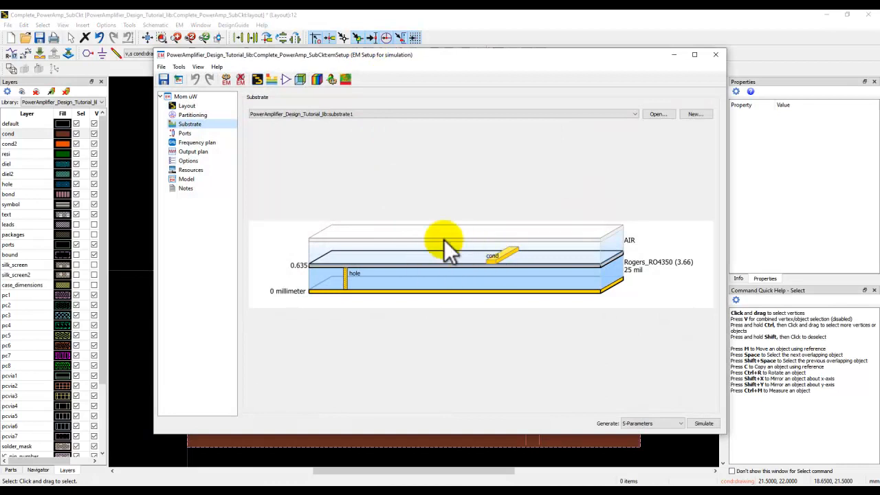
left_click(187, 179)
left_click(278, 108)
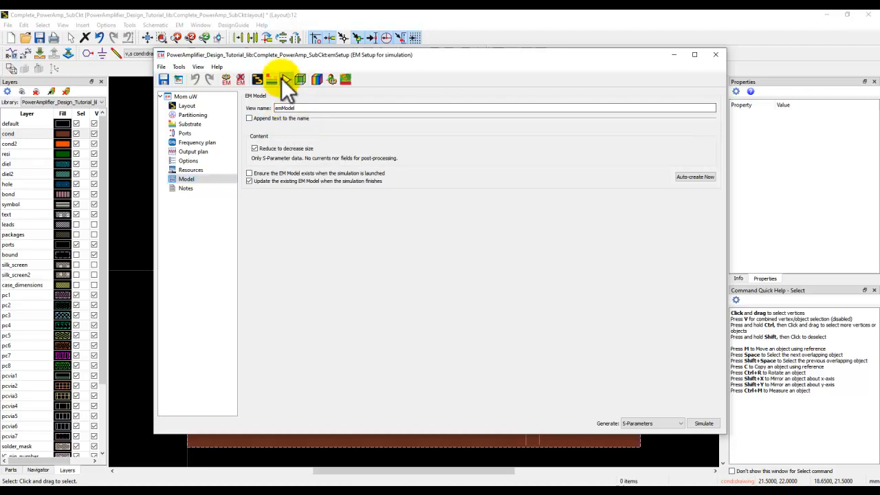
left_click(286, 81)
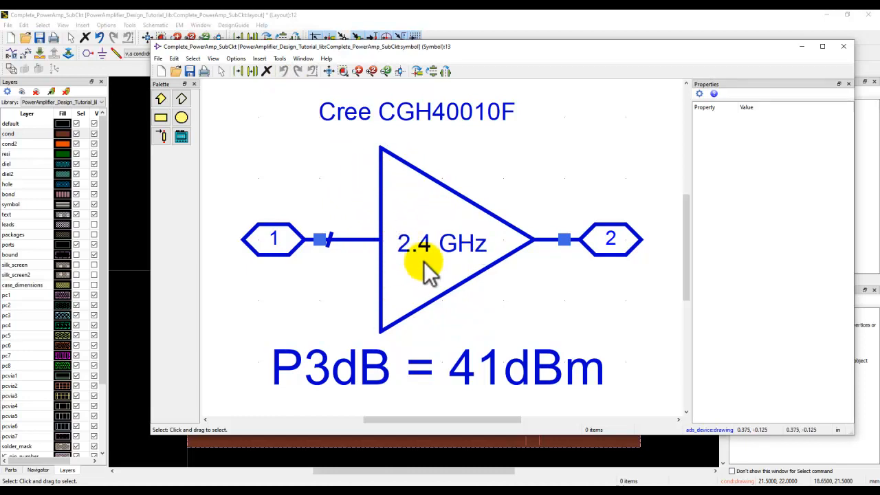
left_click(844, 47)
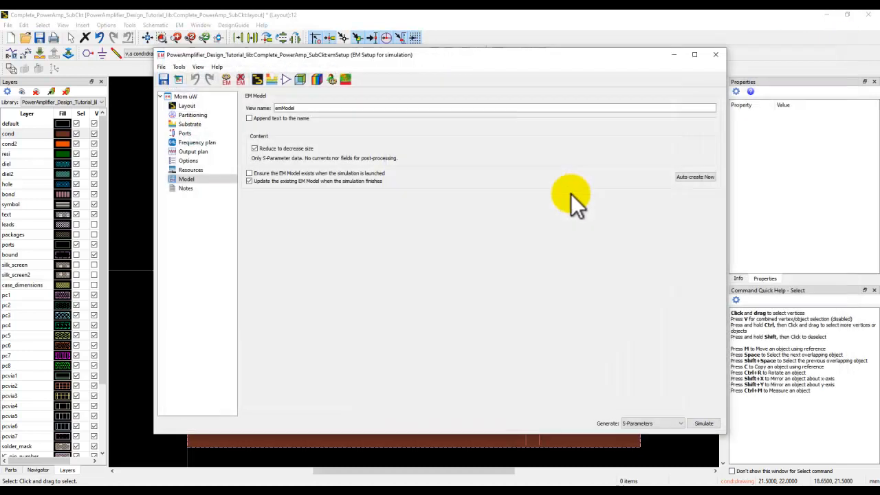
left_click(714, 55)
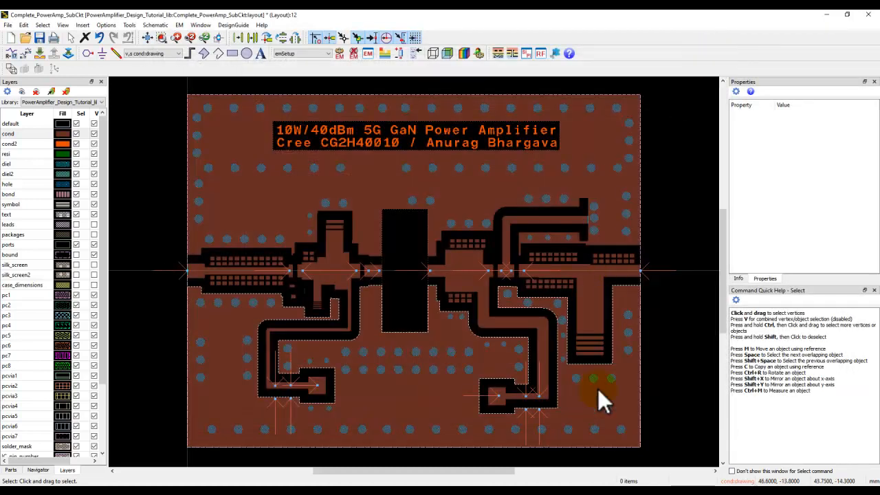
- Collapse the Complete_PowerAmp_SubCkt, Matching_Networks and Misc entries in the workspace tree and open the Step9_Full_PA_EMcosim schematic
mouse_move(550, 490)
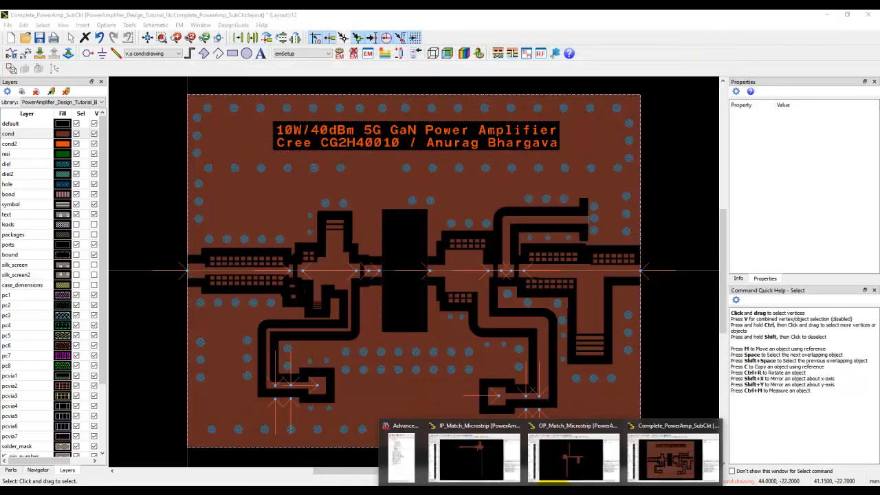
left_click(402, 457)
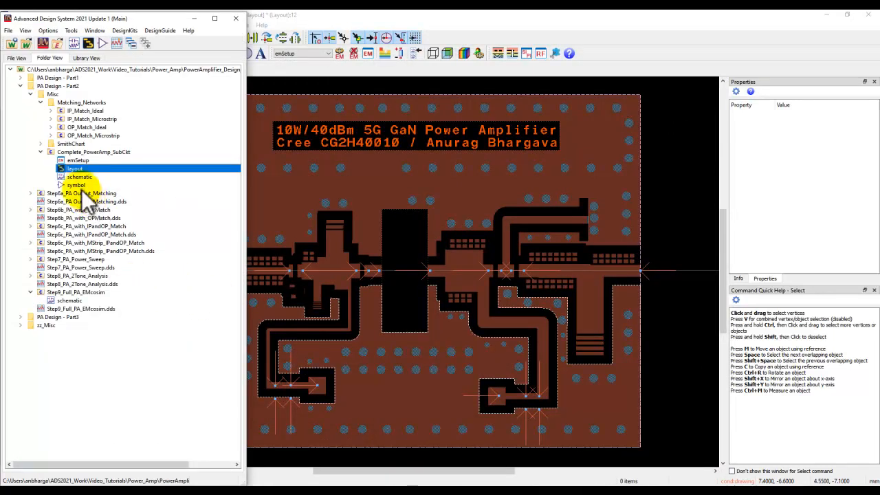
left_click(41, 151)
left_click(40, 102)
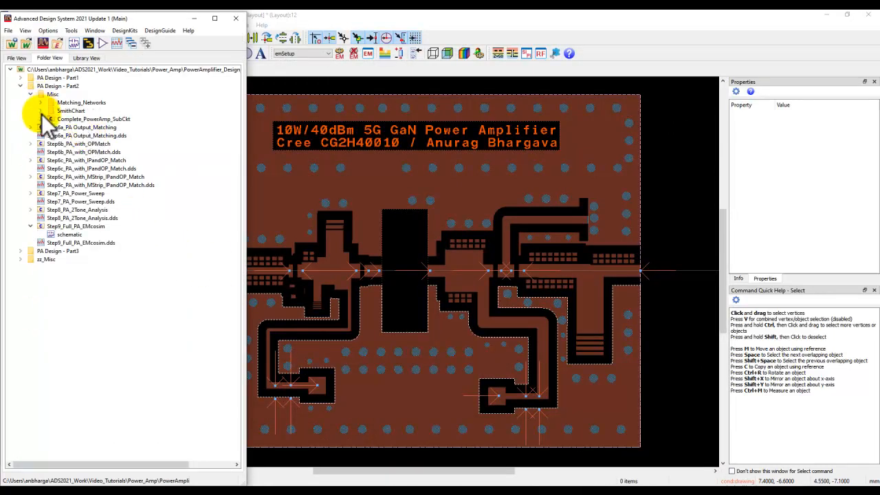
left_click(30, 94)
double_click(59, 209)
- Examine how the source, capacitors, resistor and CGH40010F transistor connect to the layout component in the co-simulation schematic
left_click(303, 309)
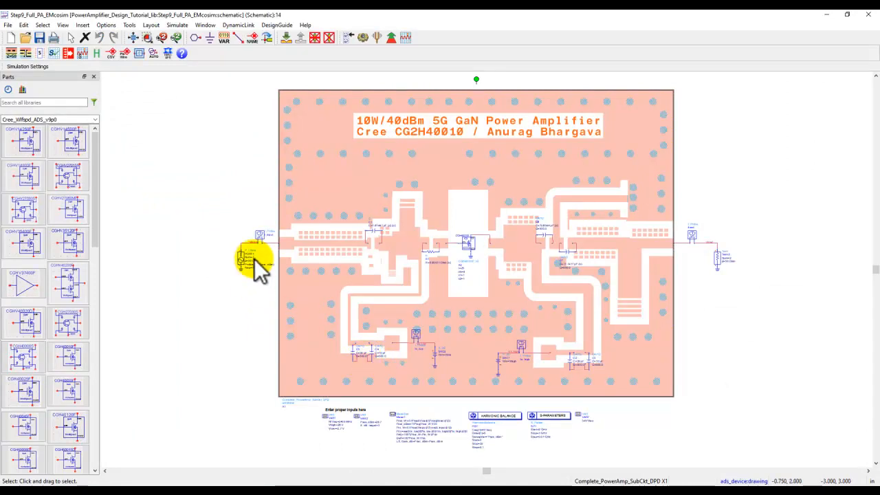
scroll(249, 269, "up", 4)
scroll(474, 276, "up", 2)
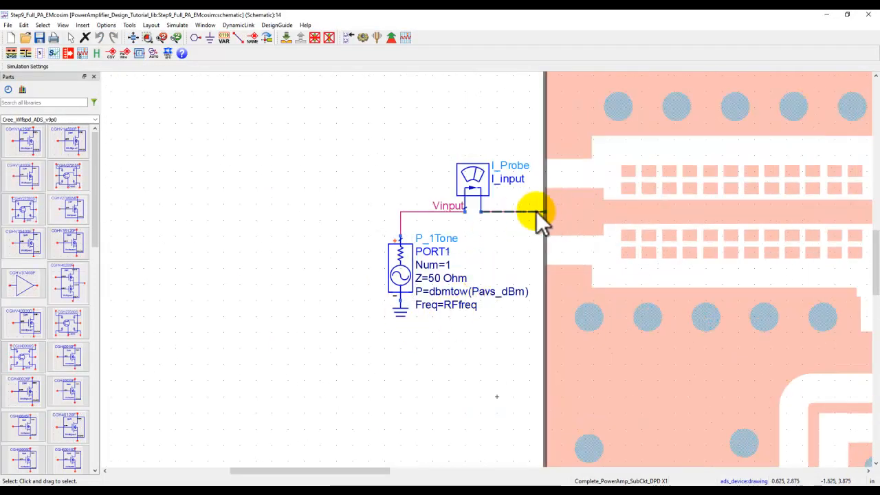
left_click_drag(618, 233, 144, 270)
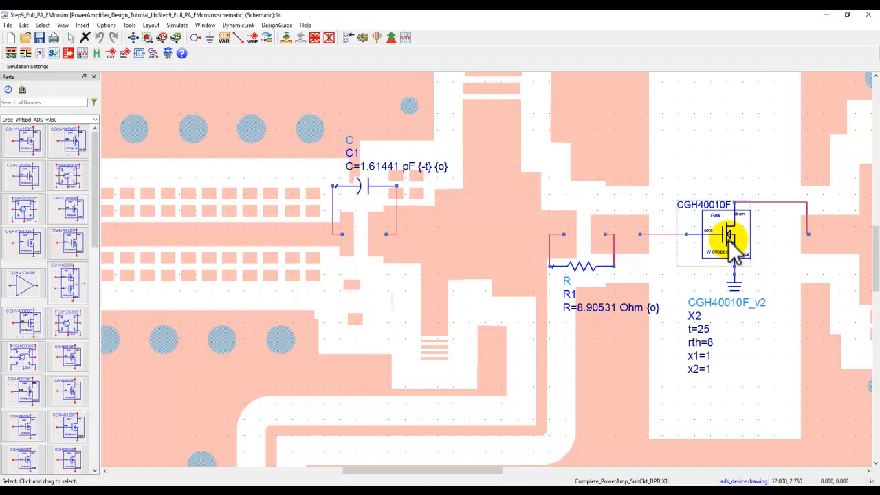
scroll(728, 240, "down", 2)
left_click(545, 259)
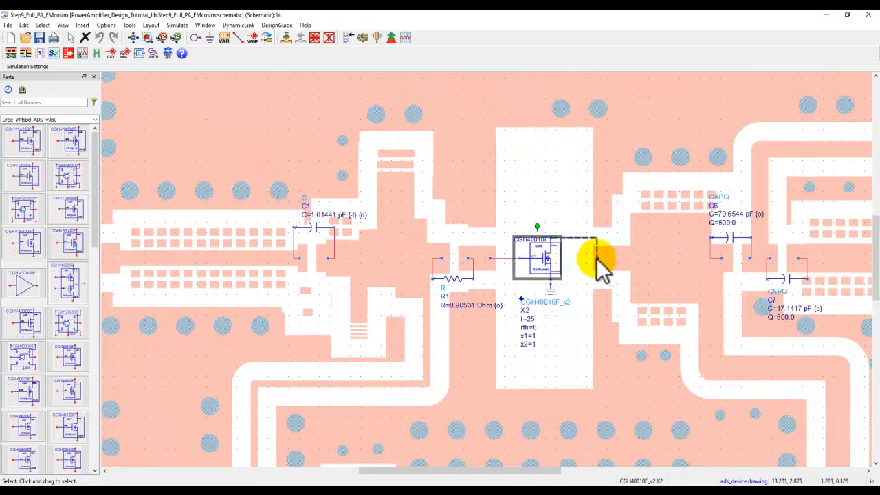
scroll(506, 283, "down", 1)
scroll(507, 283, "down", 1)
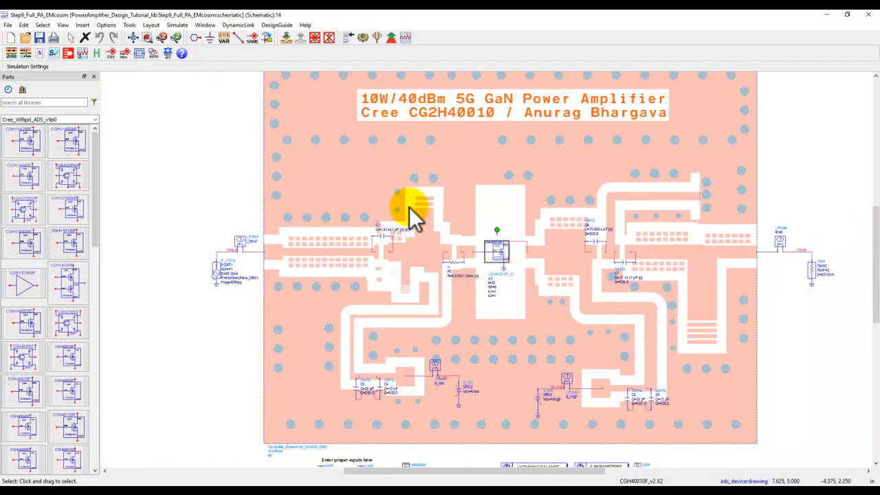
scroll(458, 264, "down", 1)
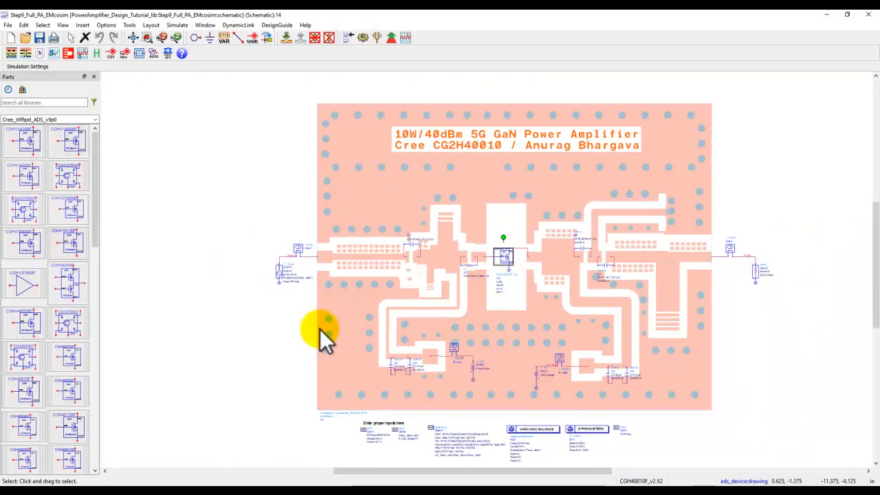
- Review the input variables, measurement equations, and harmonic balance and S-parameter setups below the amplifier layout component
scroll(491, 261, "up", 2)
scroll(485, 271, "up", 1)
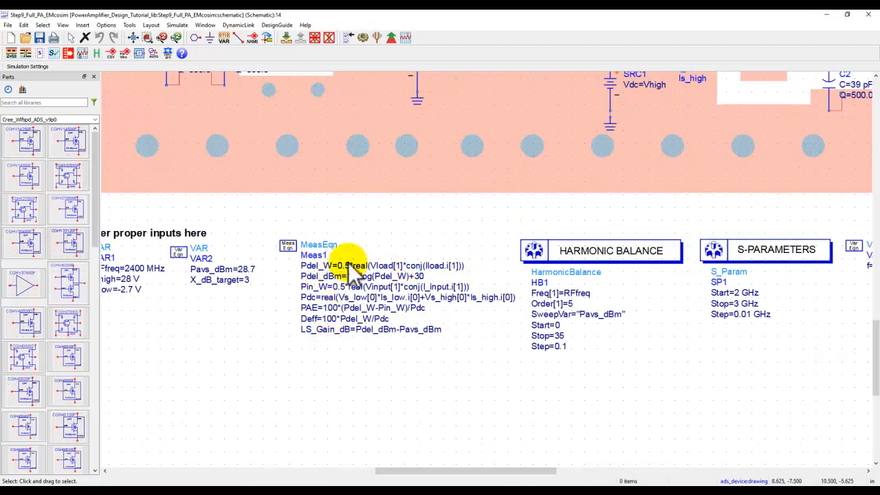
left_click_drag(212, 355, 309, 359)
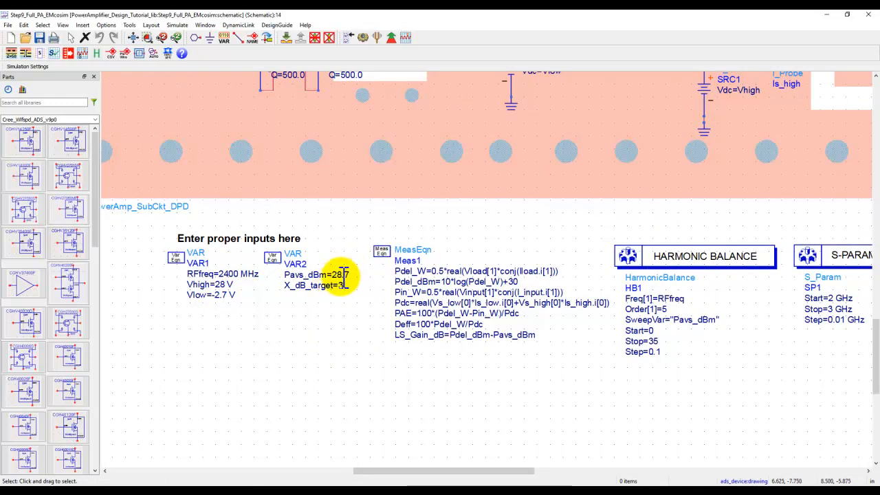
- Check the harmonic balance and S-parameter setups in the Step9_Full_PA_EMcosim schematic and run the simulation
left_click_drag(706, 336, 296, 390)
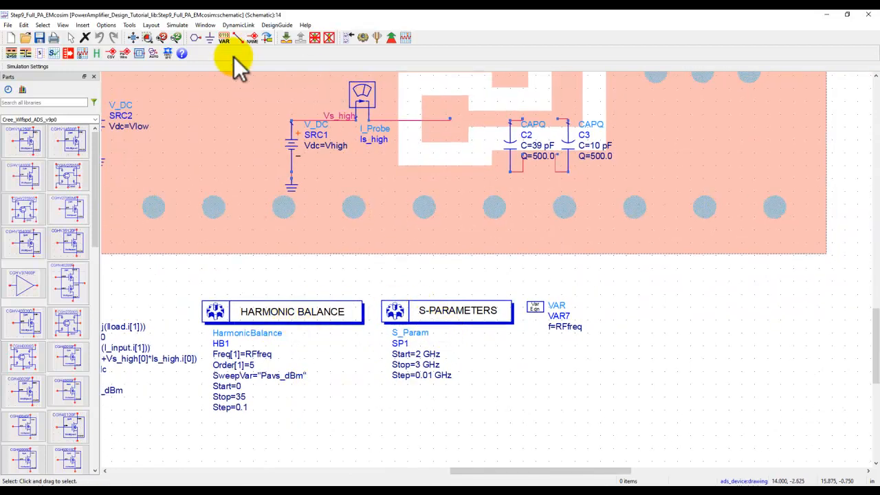
left_click(129, 38)
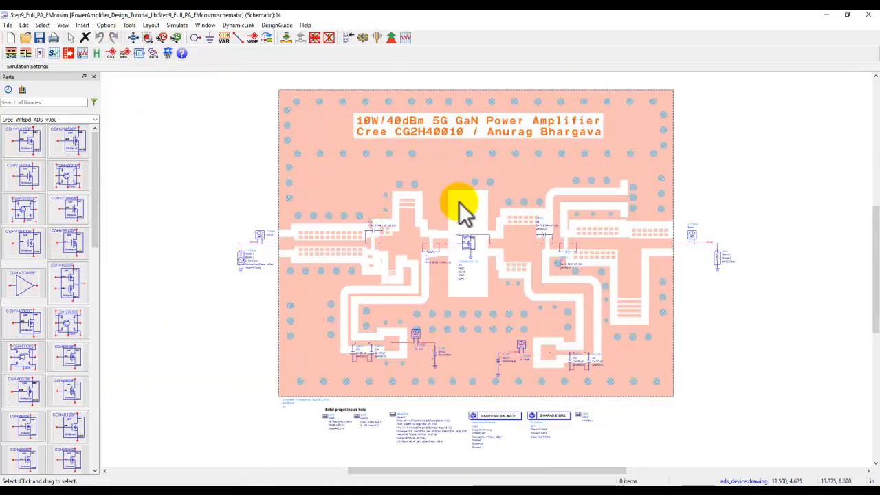
left_click(358, 39)
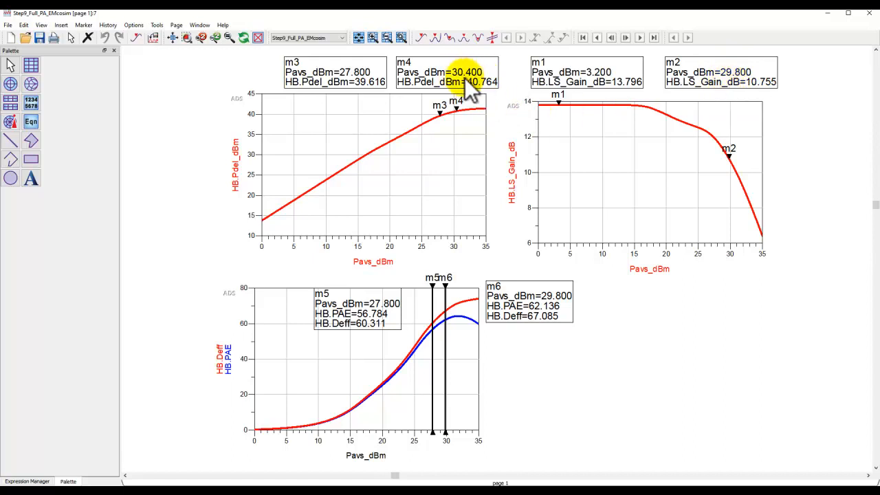
- Move marker m4 on the delivered output power curve to Pavs_dBm = 29.8
left_click(459, 108)
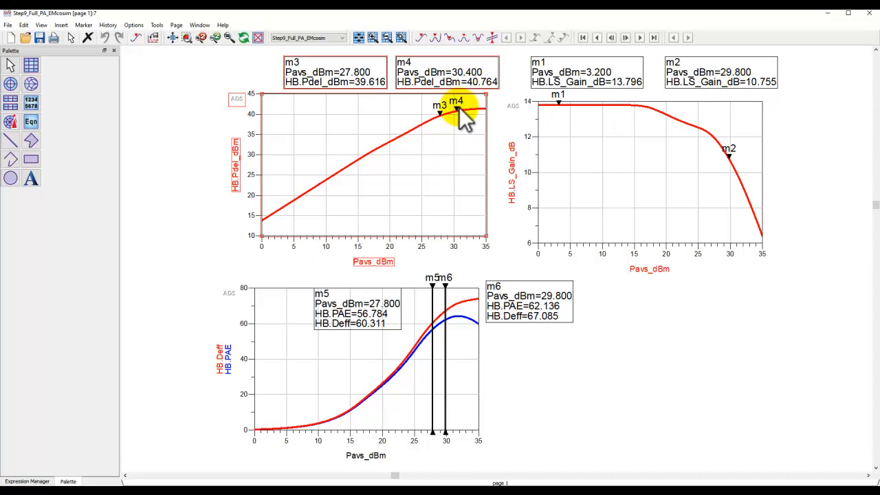
left_click(457, 109)
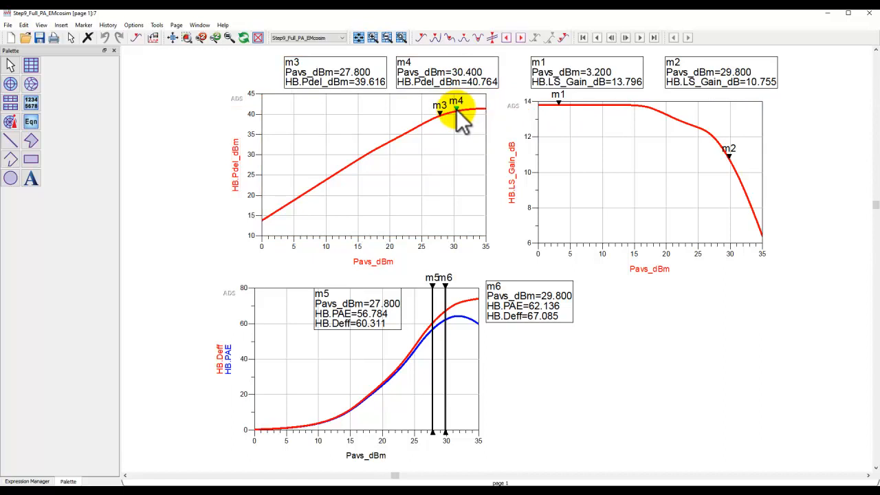
key("Left")
key("Left")
key("Left")
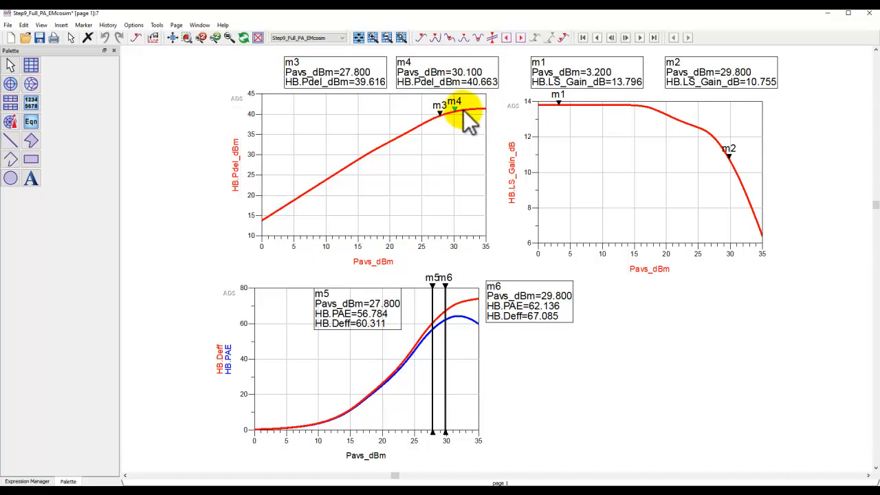
key("Left")
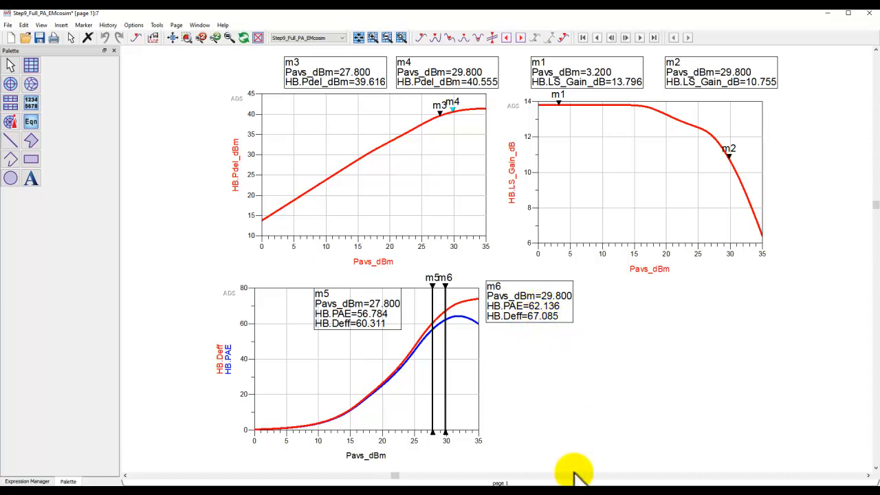
mouse_move(553, 485)
left_click(701, 464)
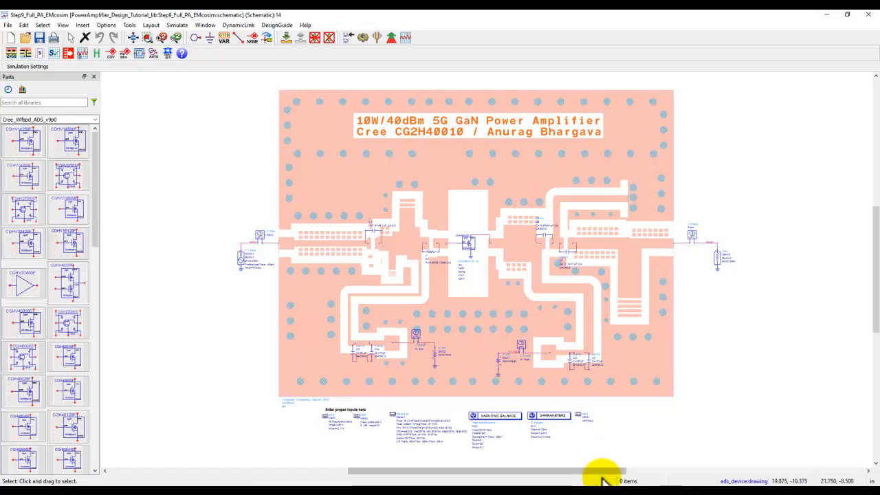
left_click(576, 493)
key("Left")
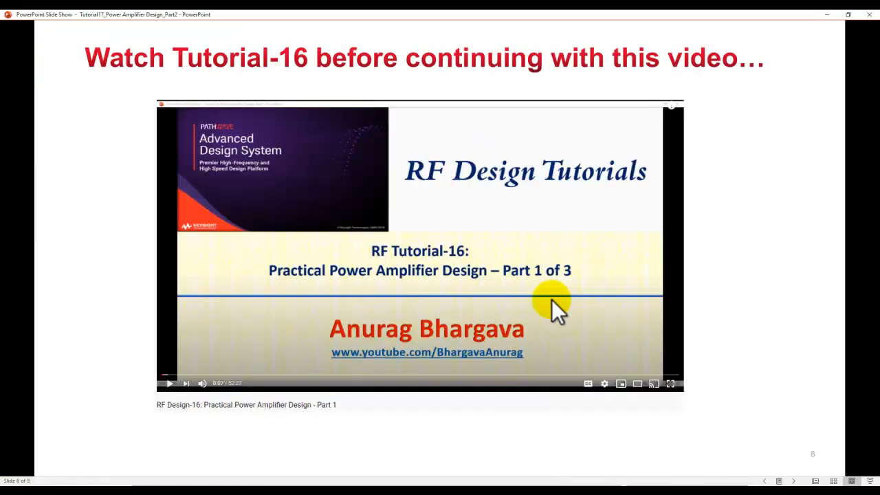
key("Left")
key("Left")
key("Left")
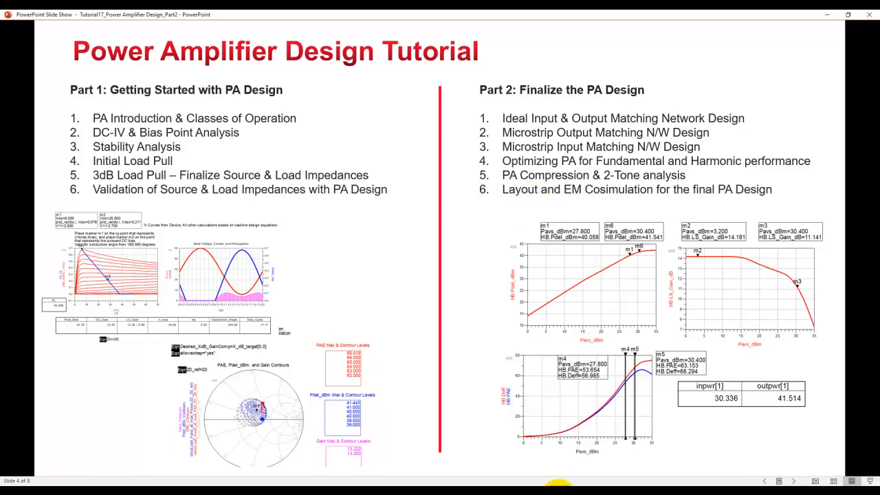
- Switch to the Complete_PowerAmp_SubCkt layout, view its export settings for the Gerber/Drill file type, and close them without exporting
mouse_move(547, 483)
left_click(633, 470)
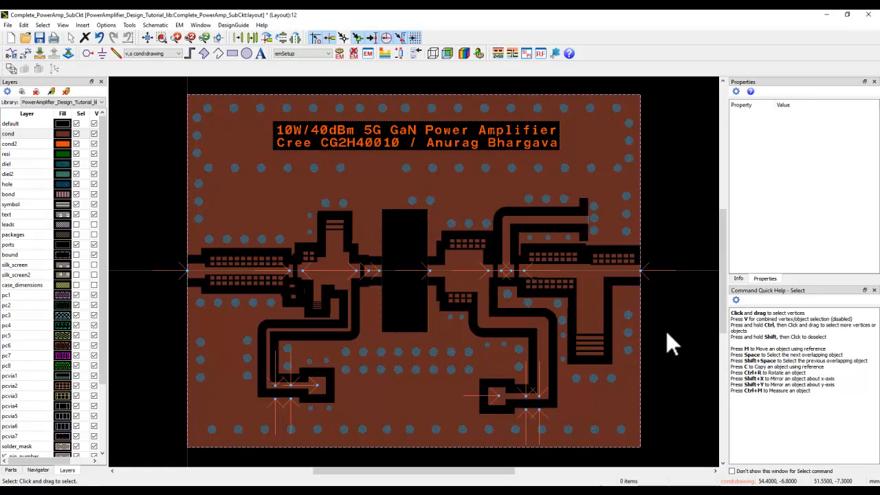
left_click(8, 24)
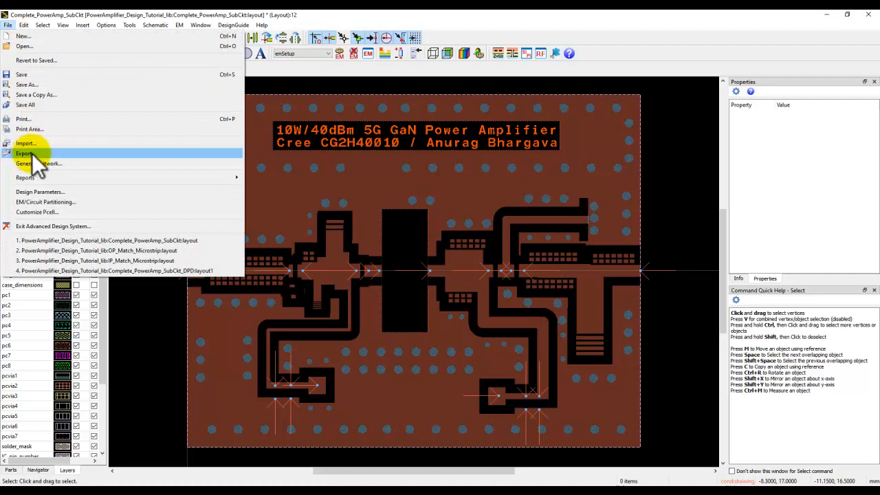
left_click(27, 153)
left_click(398, 233)
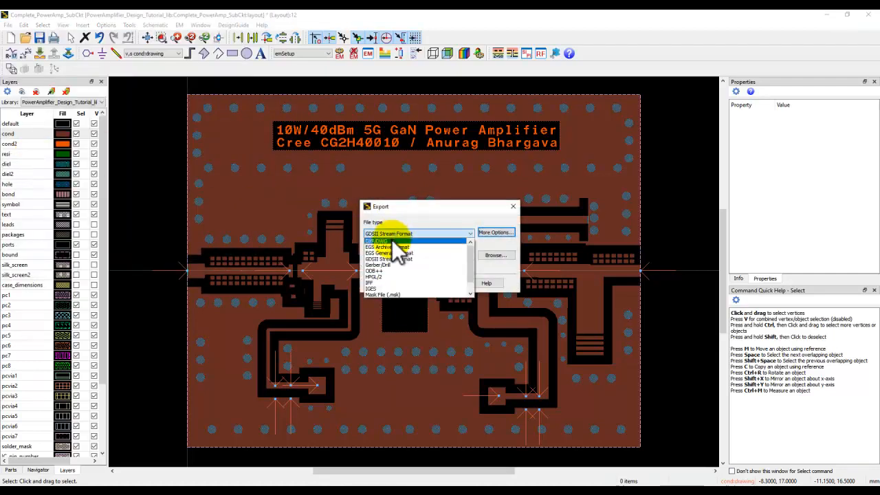
left_click(383, 265)
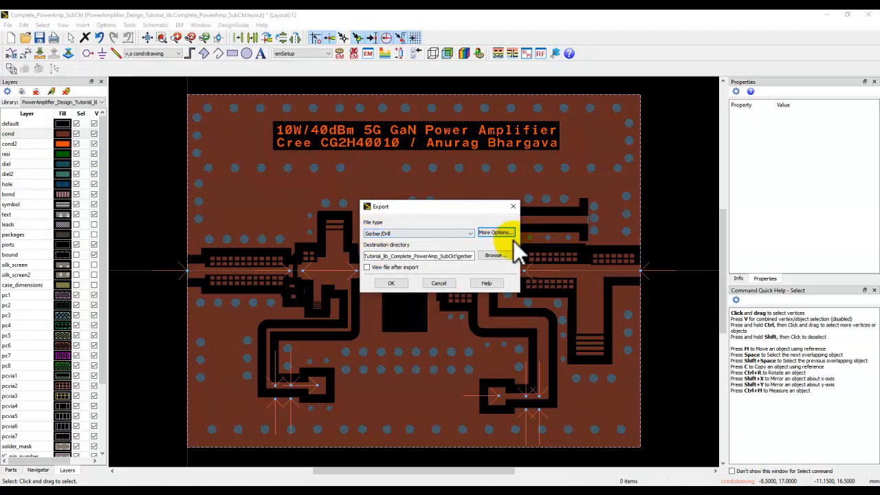
left_click(513, 206)
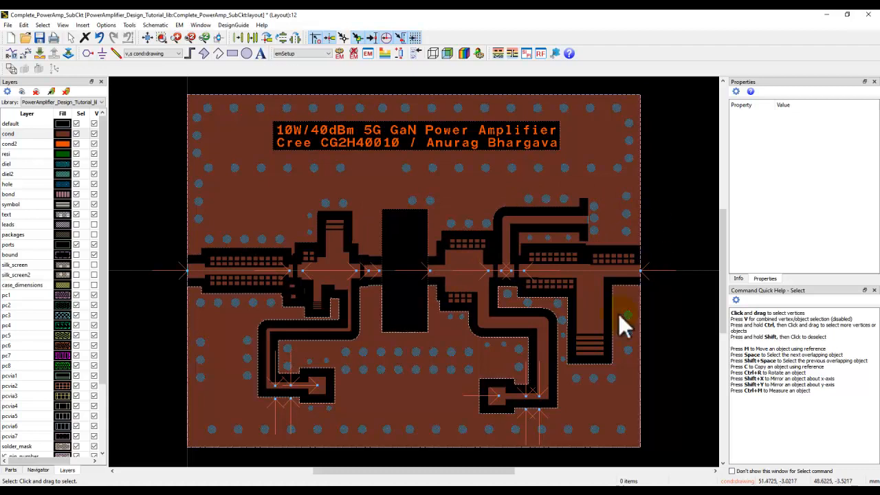
left_click(567, 486)
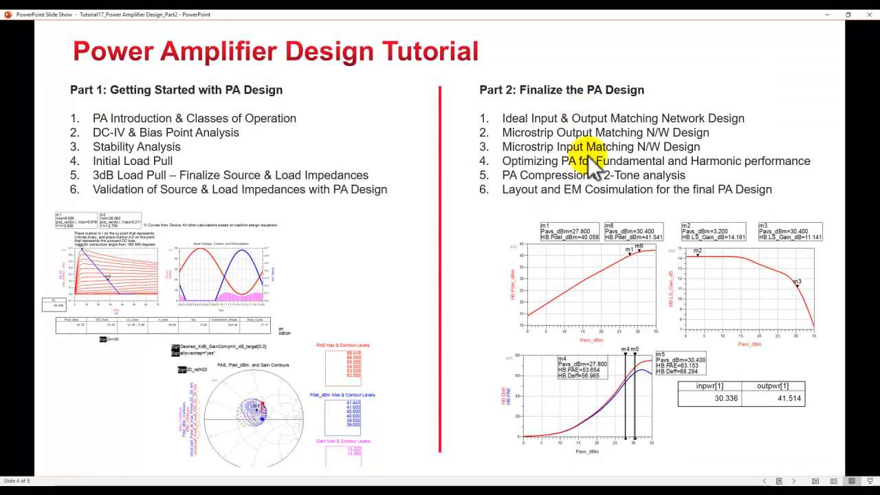
left_click(644, 197)
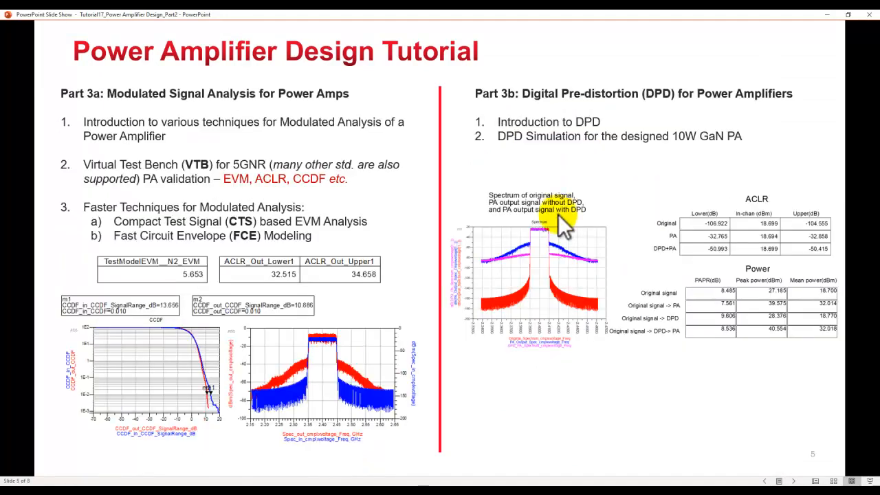